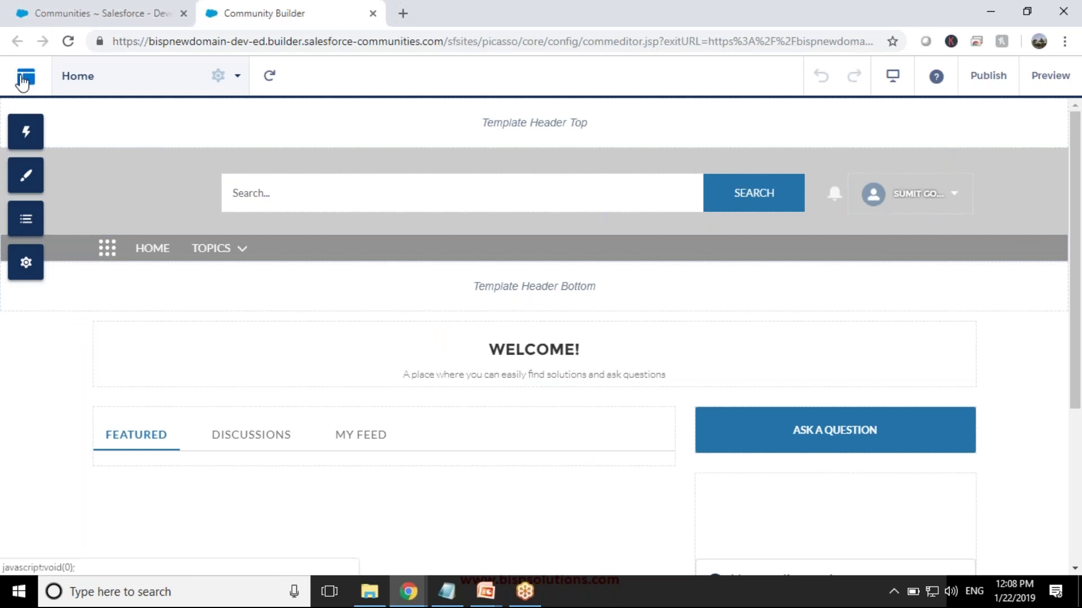
- Open the Community Builder navigation menu from the community's Home page
click(25, 76)
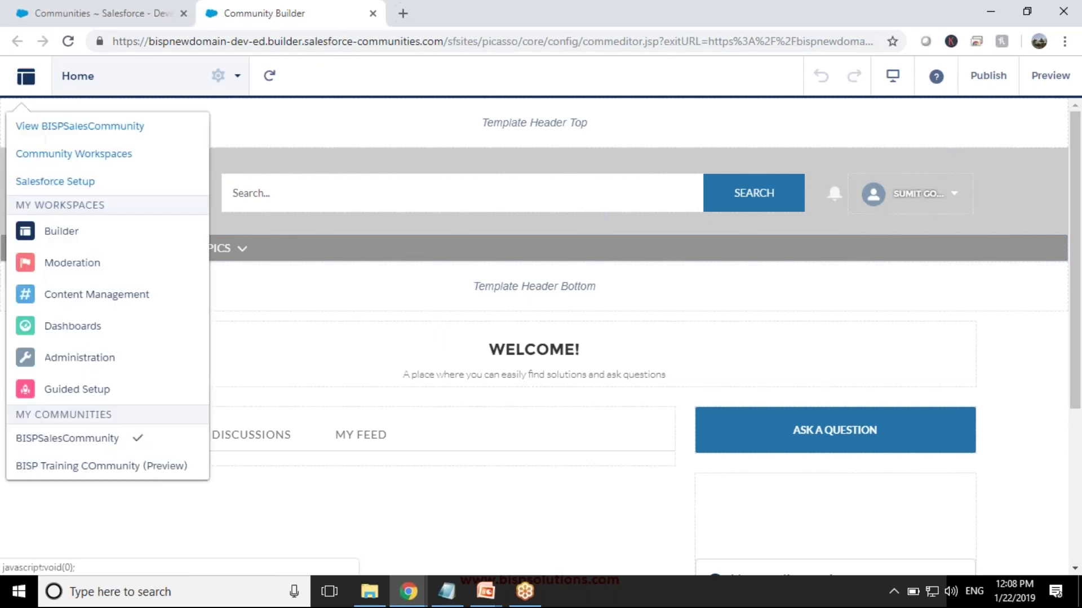
- Check the community URL under Administration, then return to the Communities setup list
click(60, 357)
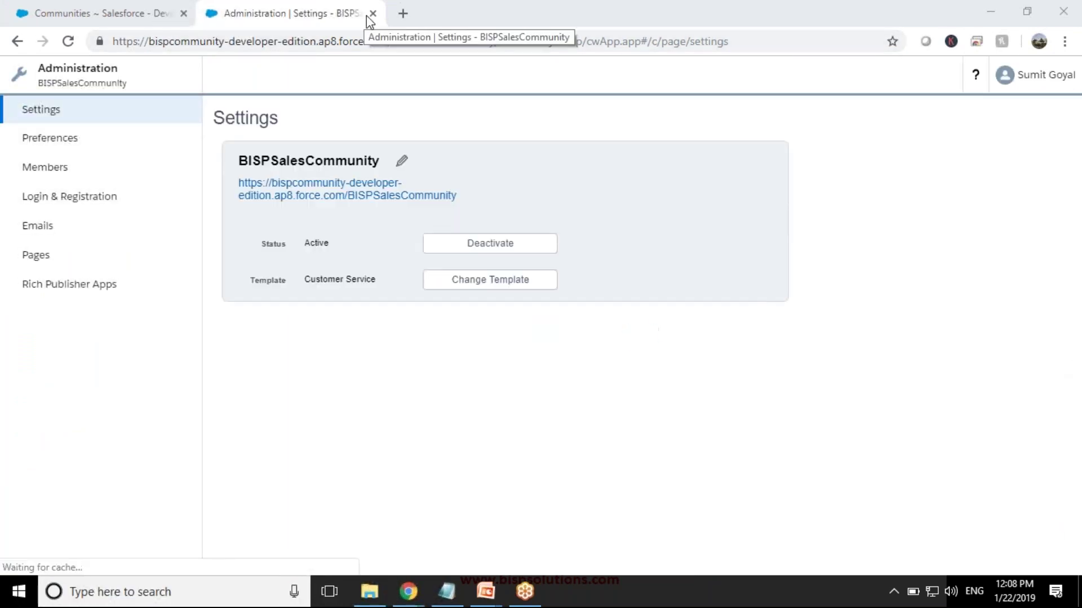
drag(474, 209, 231, 181)
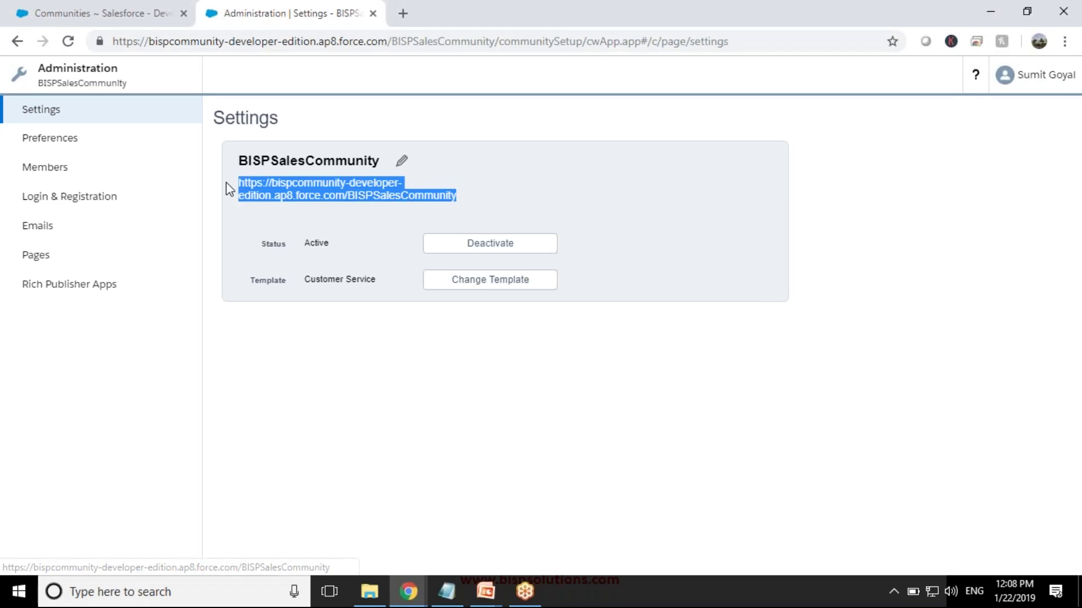
click(84, 10)
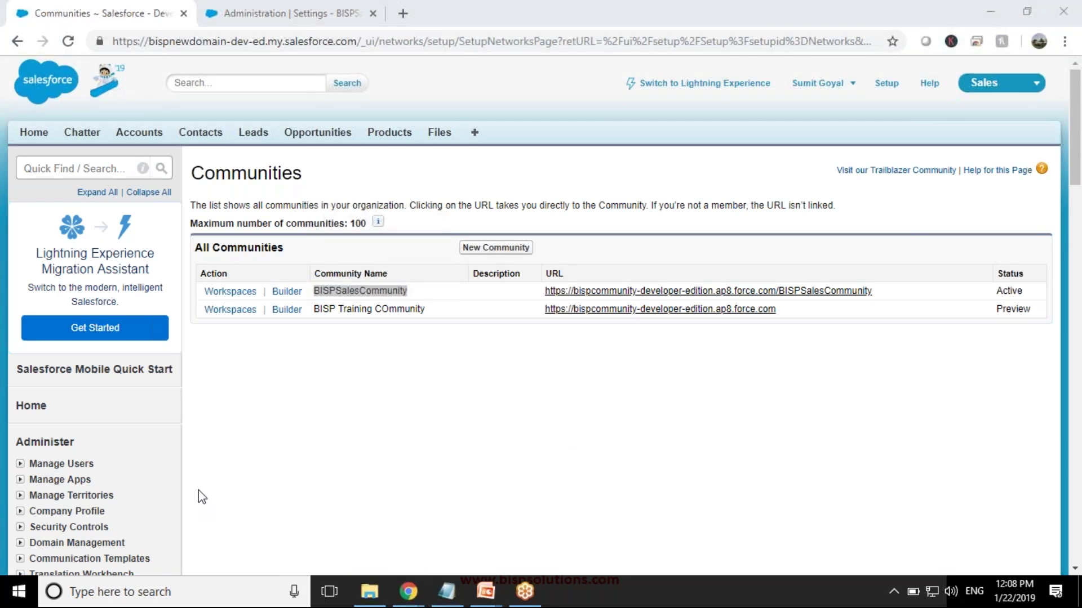
- Search Quick Find for 'iden' and open the Identity Provider setup page
scroll(202, 490, down, 3)
scroll(244, 445, up, 3)
click(105, 168)
text(i)
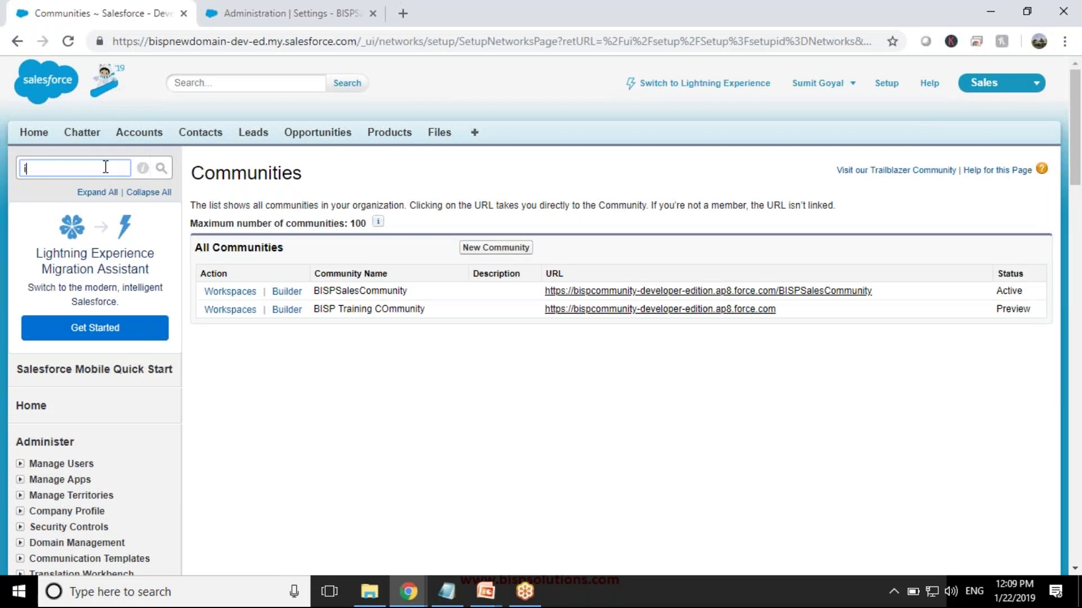
text(den)
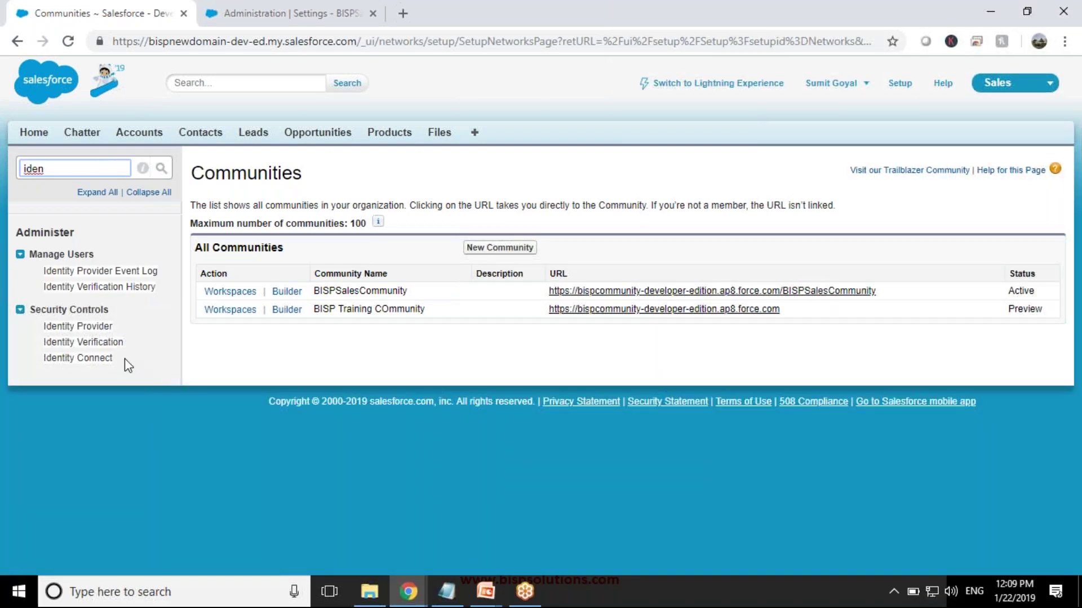
click(86, 329)
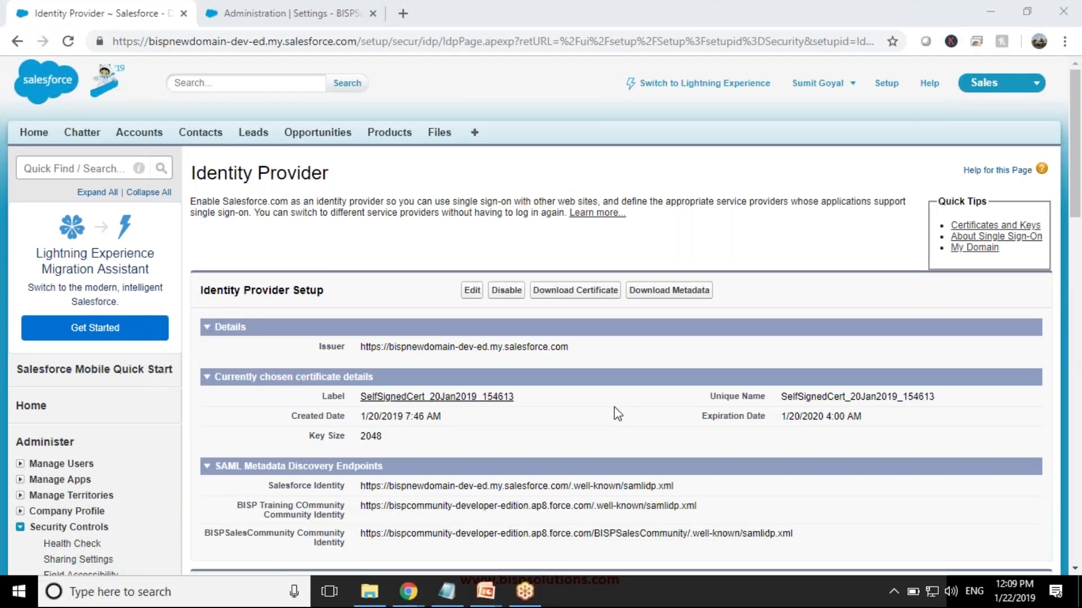
- Save the self-signed certificate and BISPSalesCommunity SAML metadata XML into the Salesforce COmmunity folder
scroll(617, 414, down, 4)
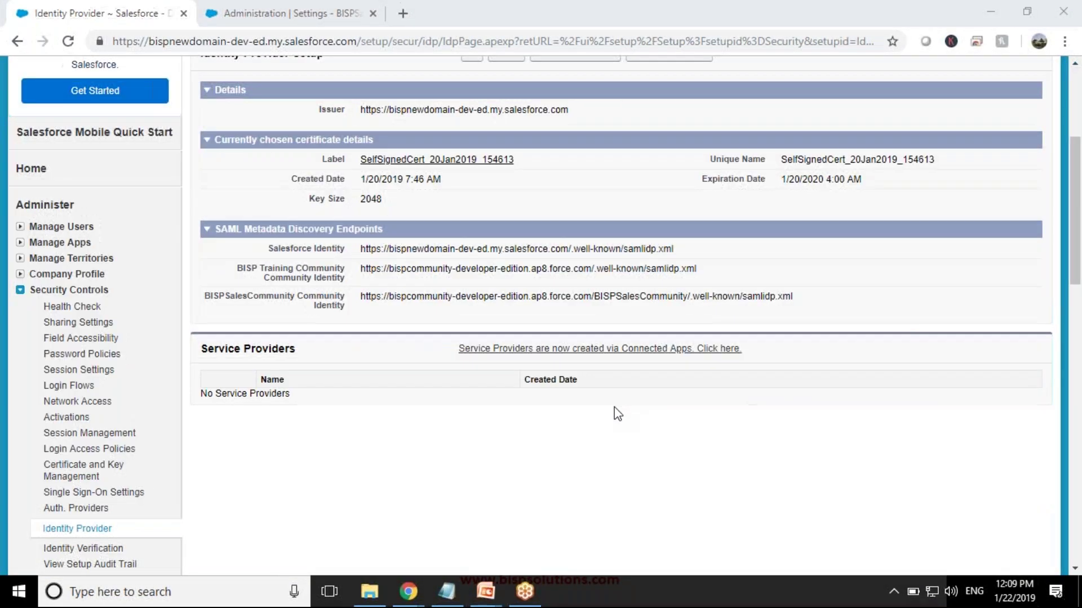
scroll(616, 414, up, 3)
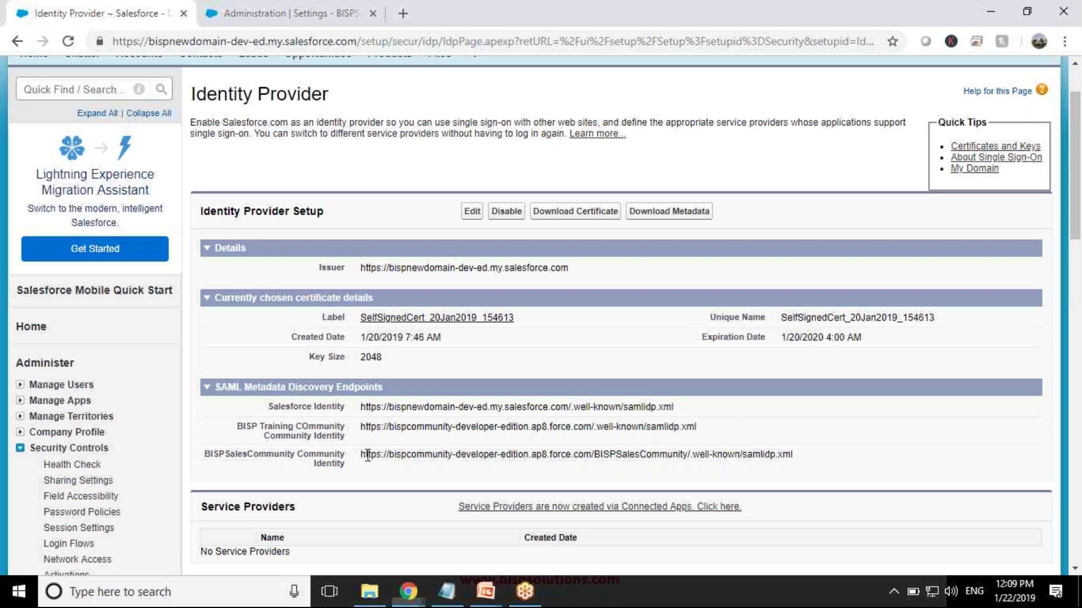
drag(367, 455, 803, 470)
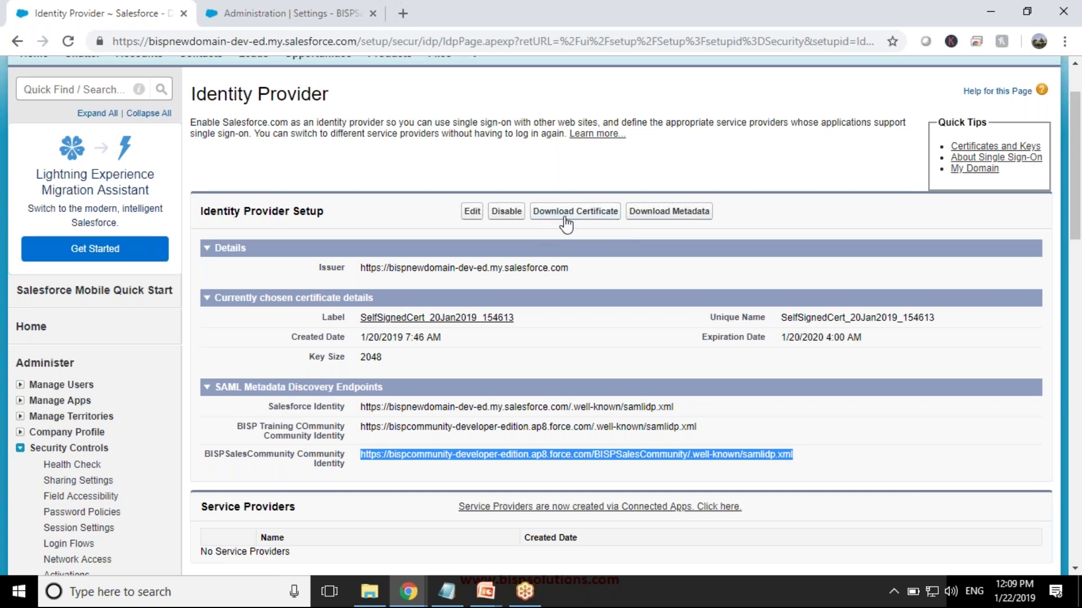
click(570, 214)
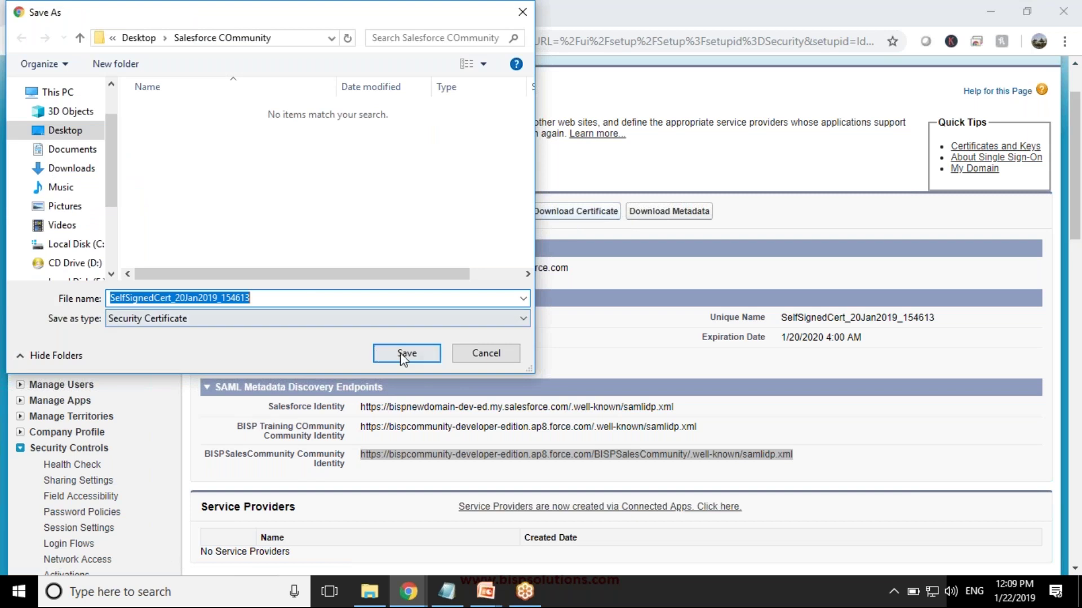
click(400, 351)
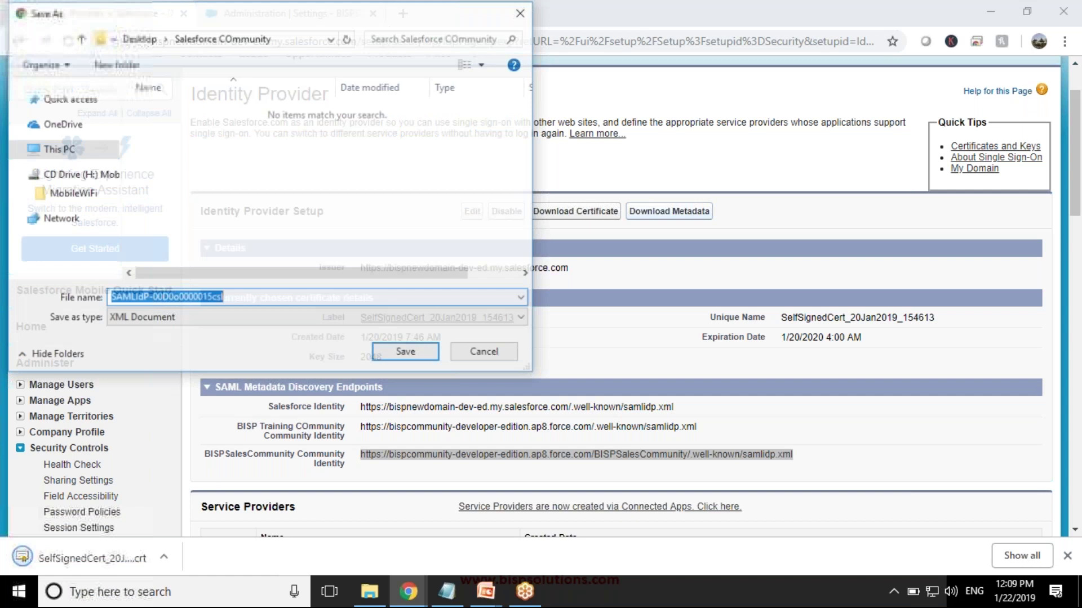
click(411, 353)
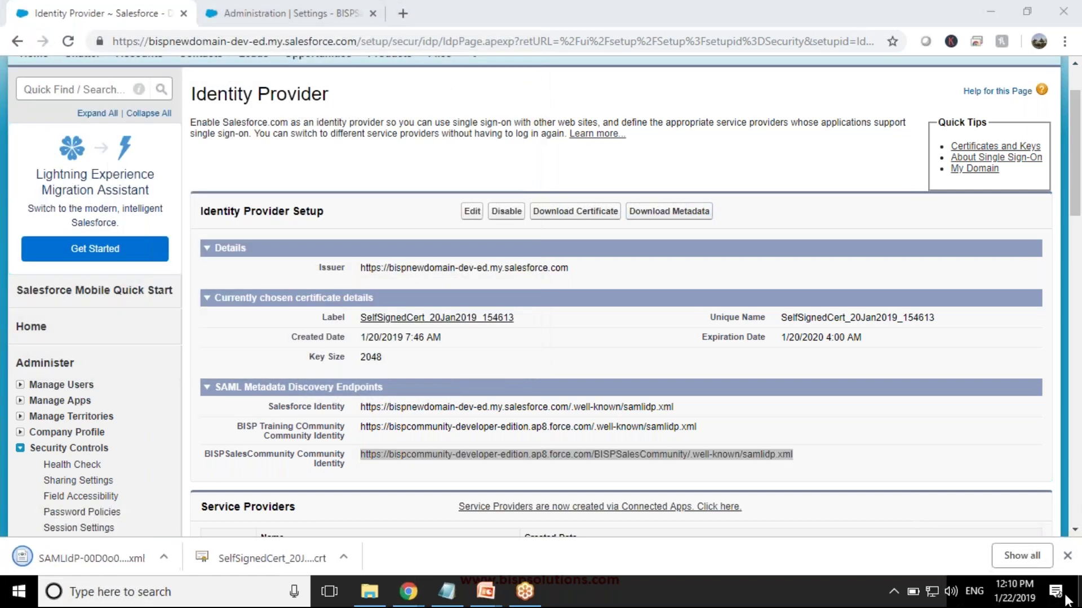
key(alt+Tab)
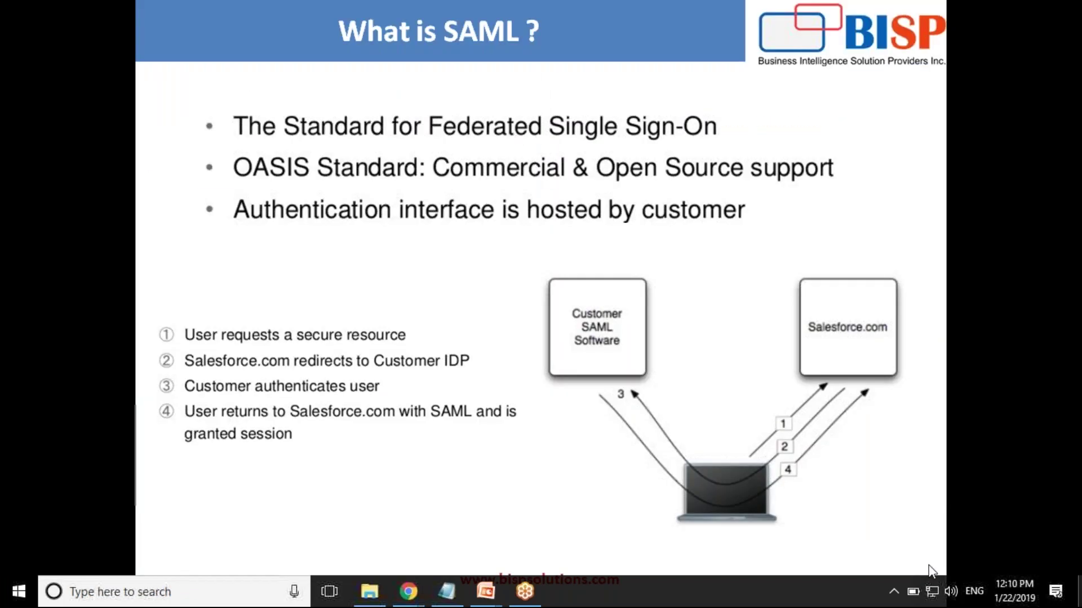
- Cancel installing SelfSignedCert_20Jan2019_154613.crt and open it in Notepad++ instead
key(alt+Tab)
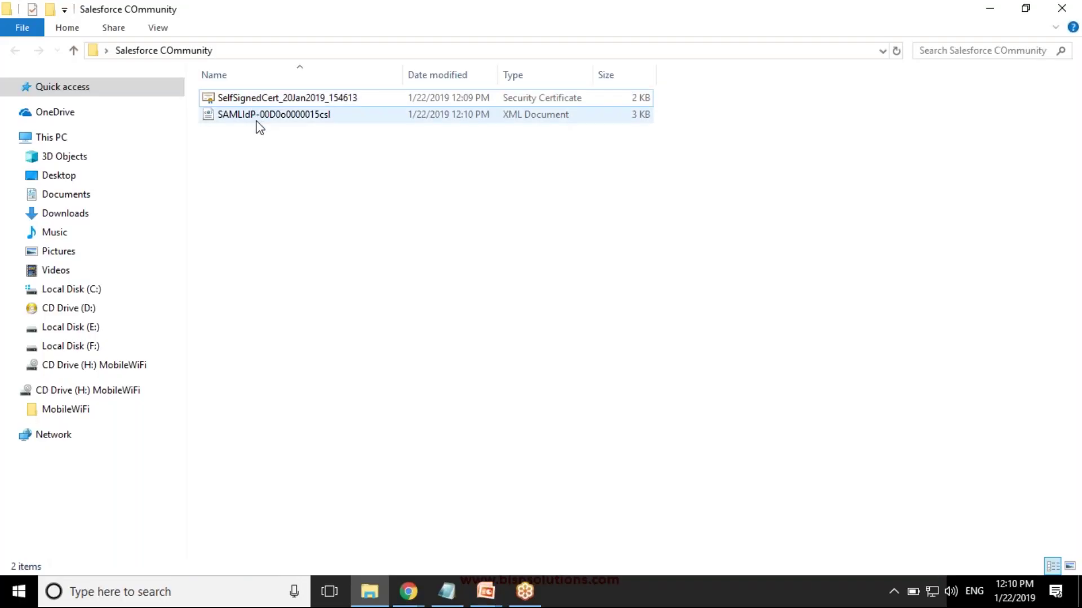
click(257, 117)
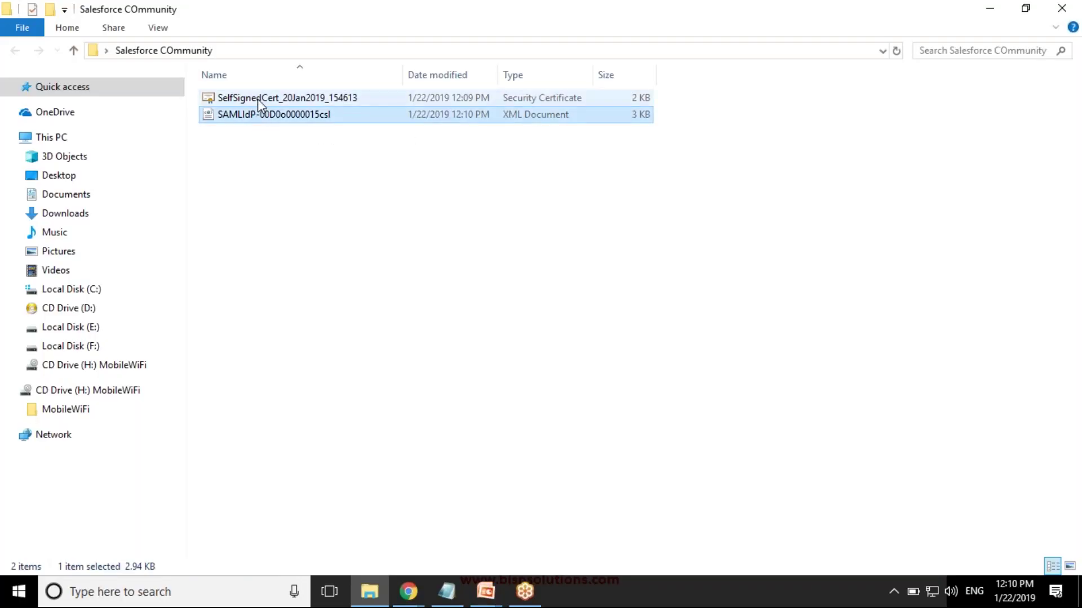
right_click(258, 99)
click(299, 127)
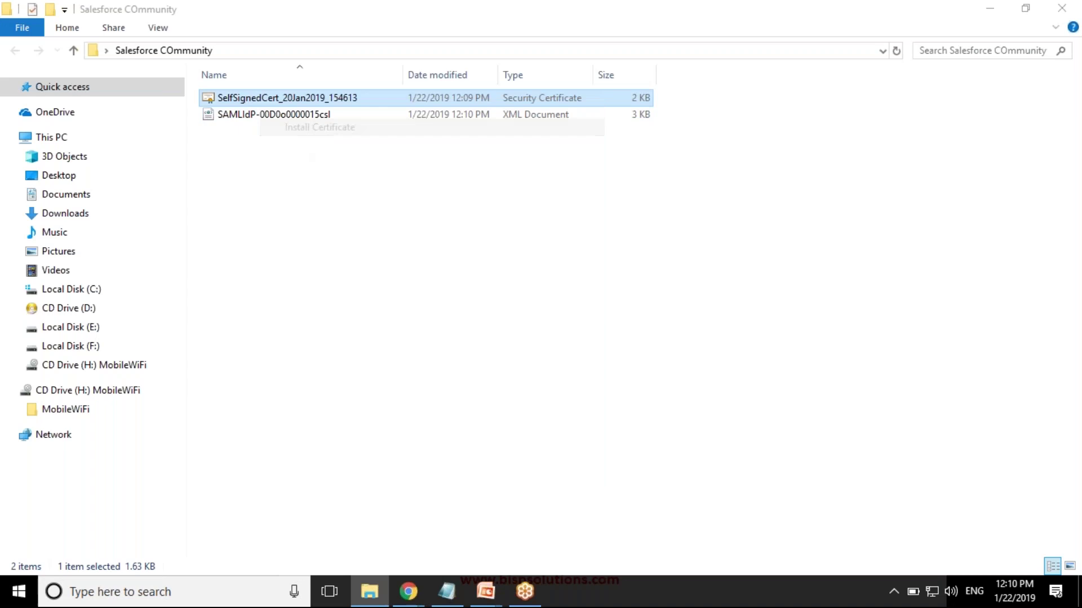
click(660, 311)
right_click(276, 98)
click(324, 144)
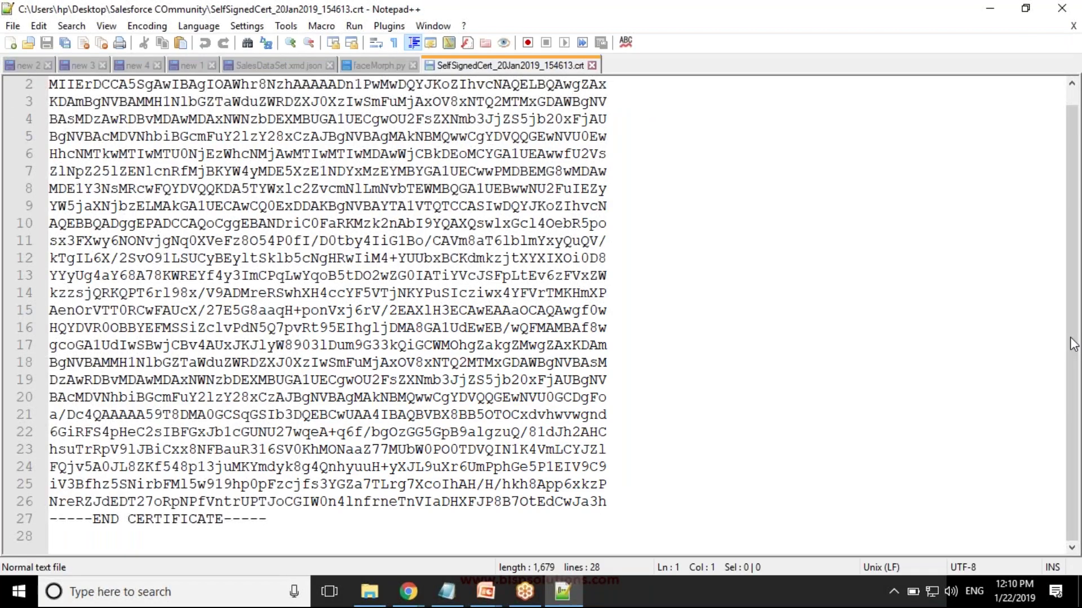
- Review the certificate text, then inspect the SAMLIdP metadata XML's X509Certificate and NameIDFormat lines
scroll(410, 420, up, 1)
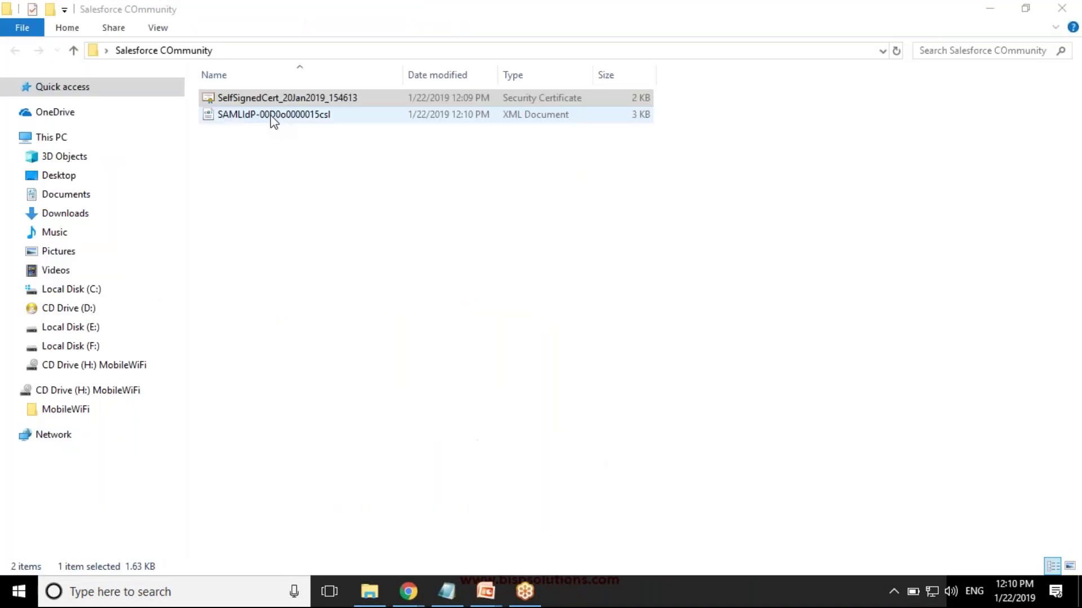
right_click(273, 116)
click(308, 164)
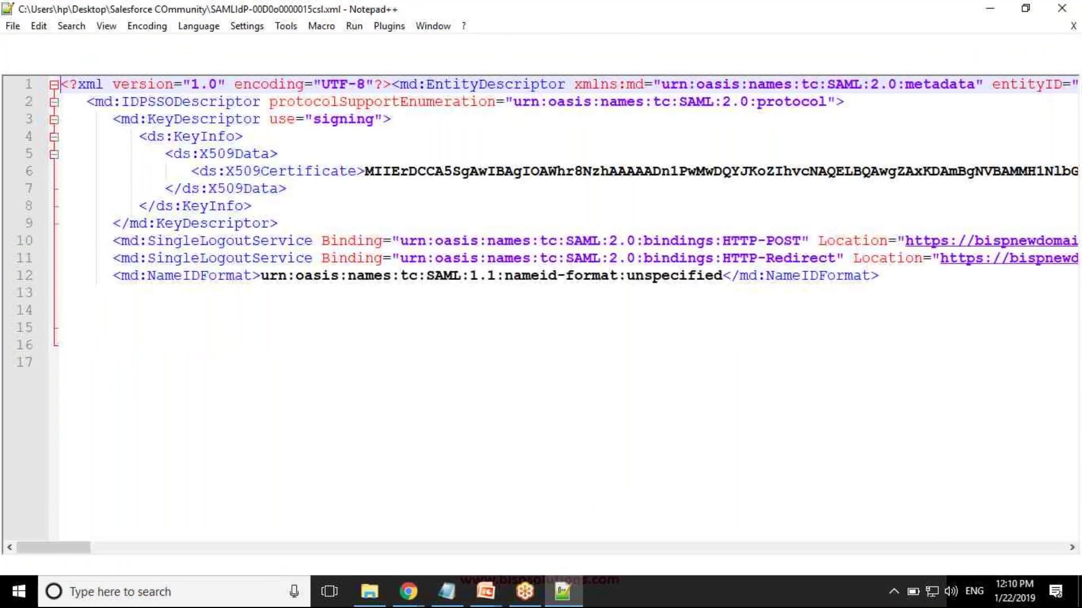
click(356, 173)
click(505, 276)
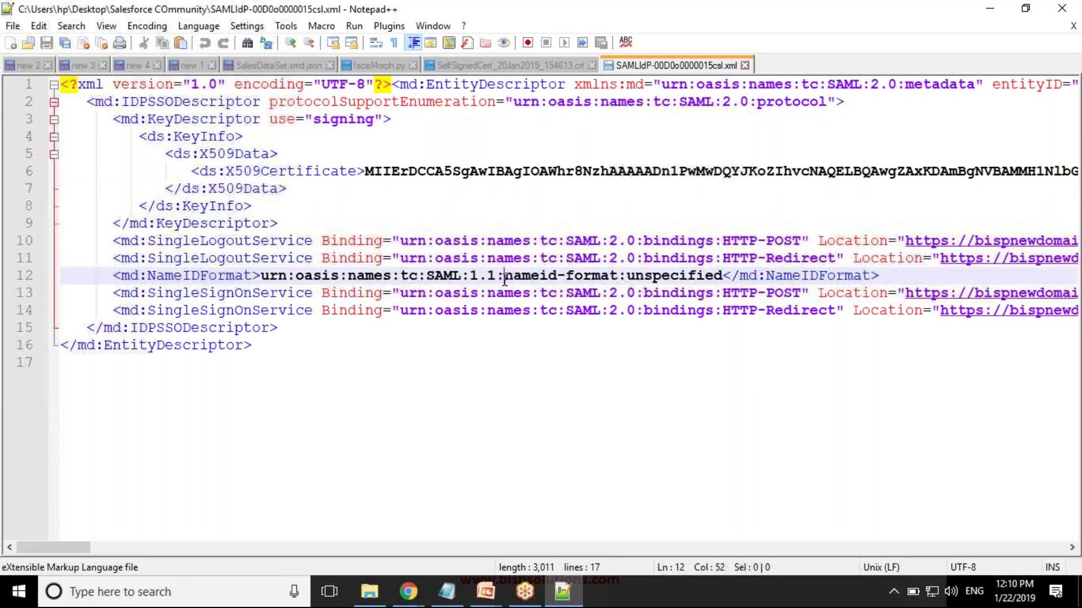
drag(66, 546, 11, 495)
- Close Notepad++ and return to the Identity Provider setup page in the browser
key(alt+F4)
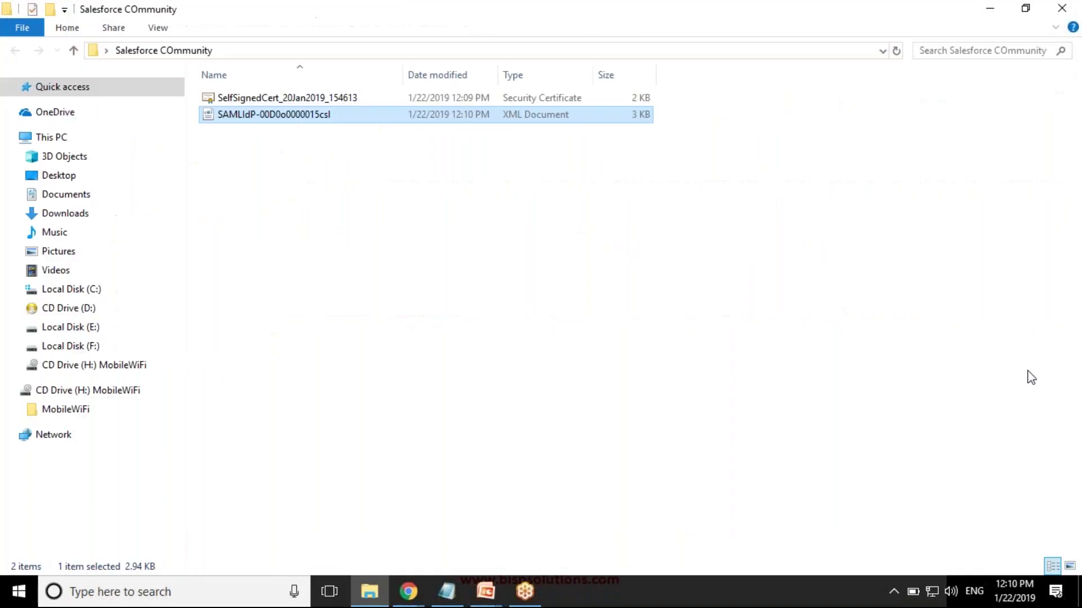
key(alt+Tab)
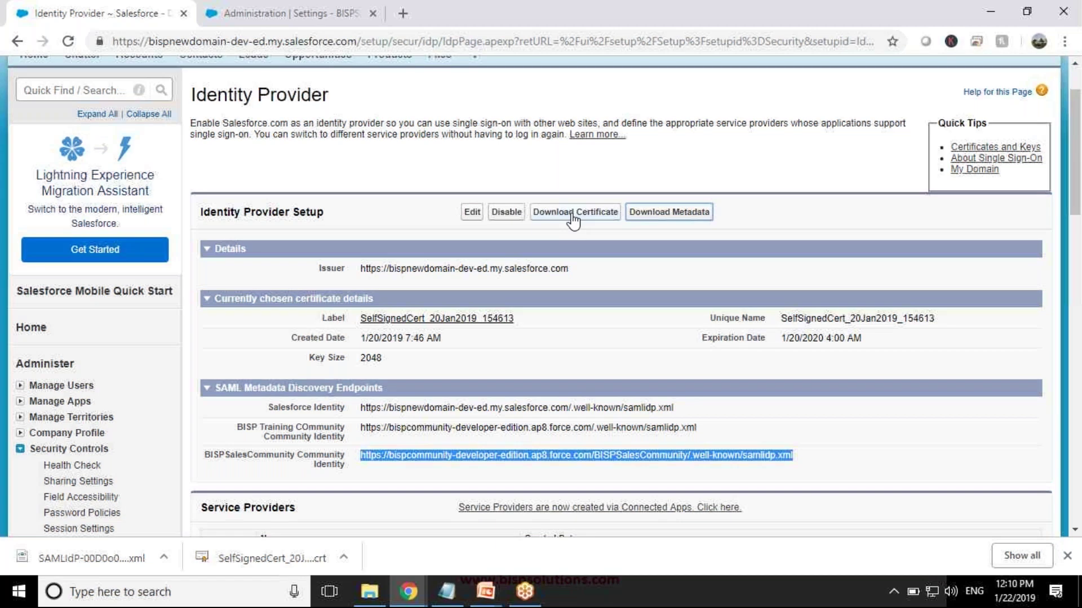
- Open Setup in a second tab and find Single Sign-On Settings via Quick Find
scroll(573, 220, up, 2)
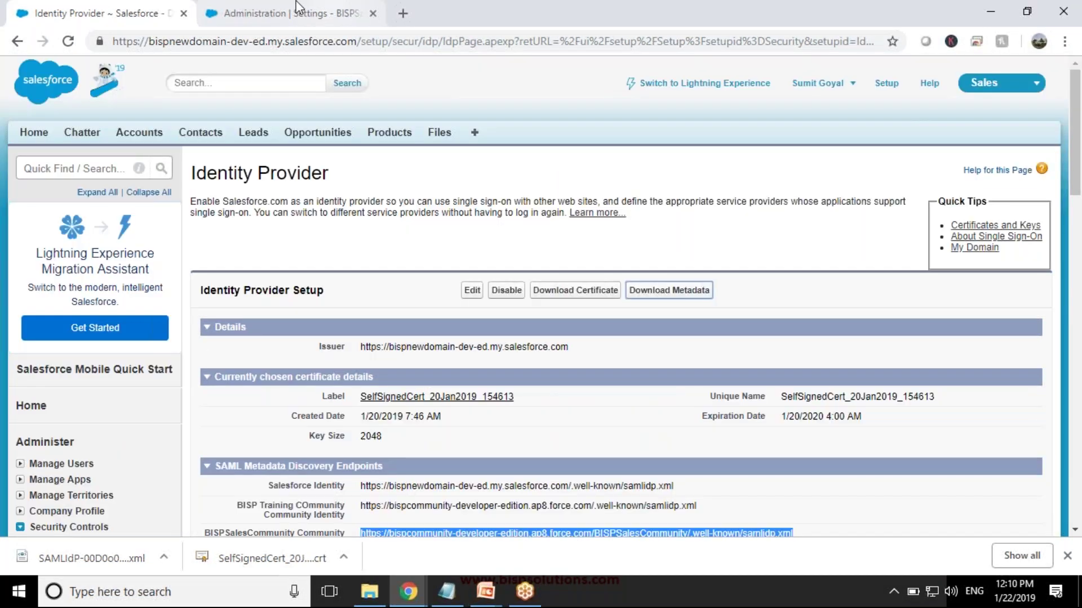
middle_click(886, 83)
drag(479, 13, 284, 8)
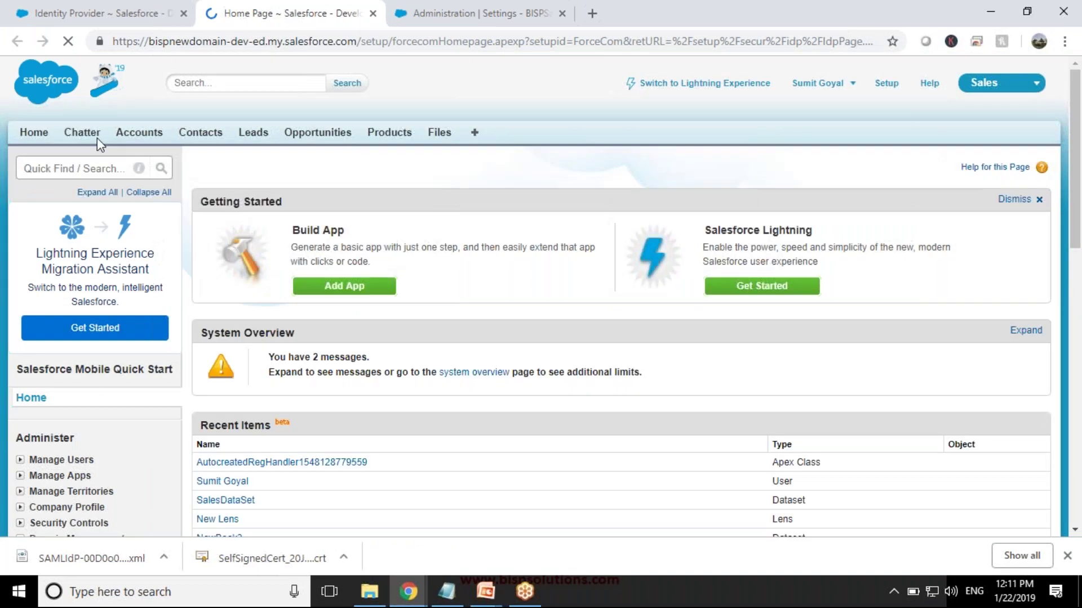
text(singke)
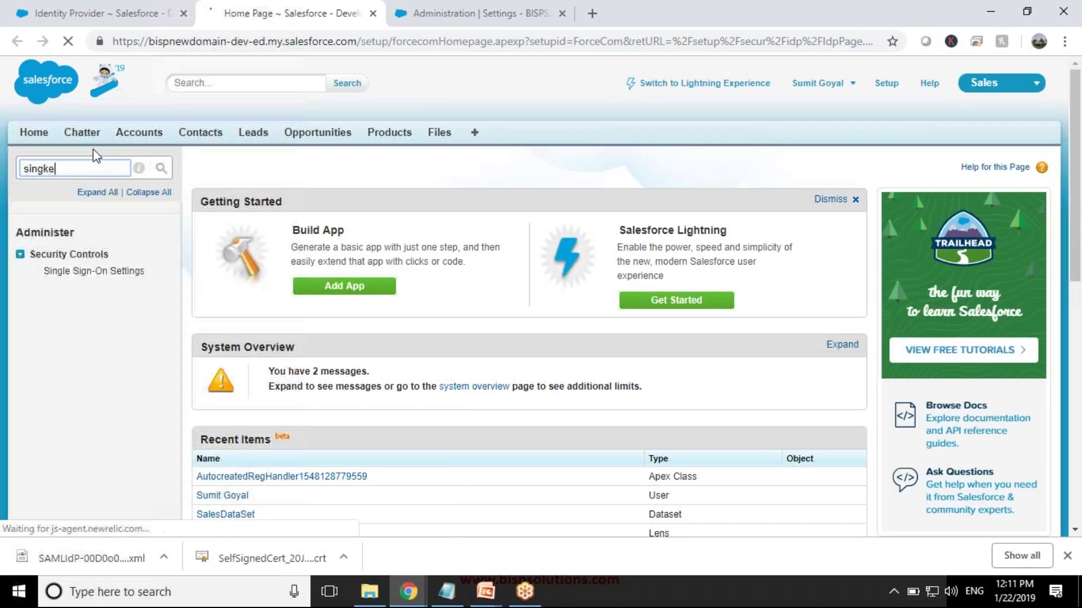
key(BackSpace)
key(BackSpace)
click(86, 272)
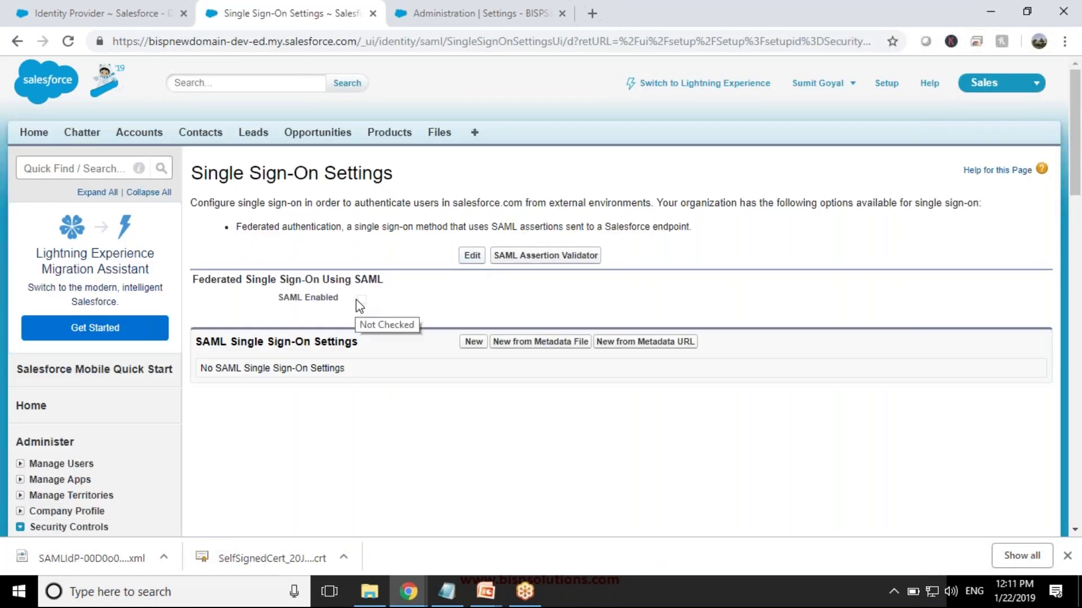
- Turn on SAML Enabled in Single Sign-On Settings and save
click(472, 258)
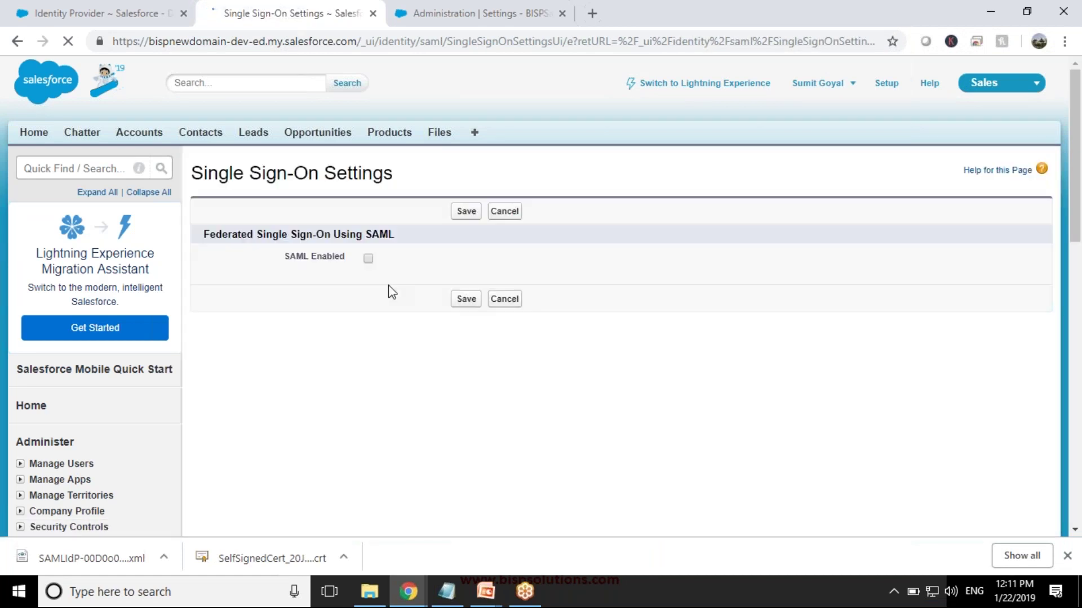
click(369, 259)
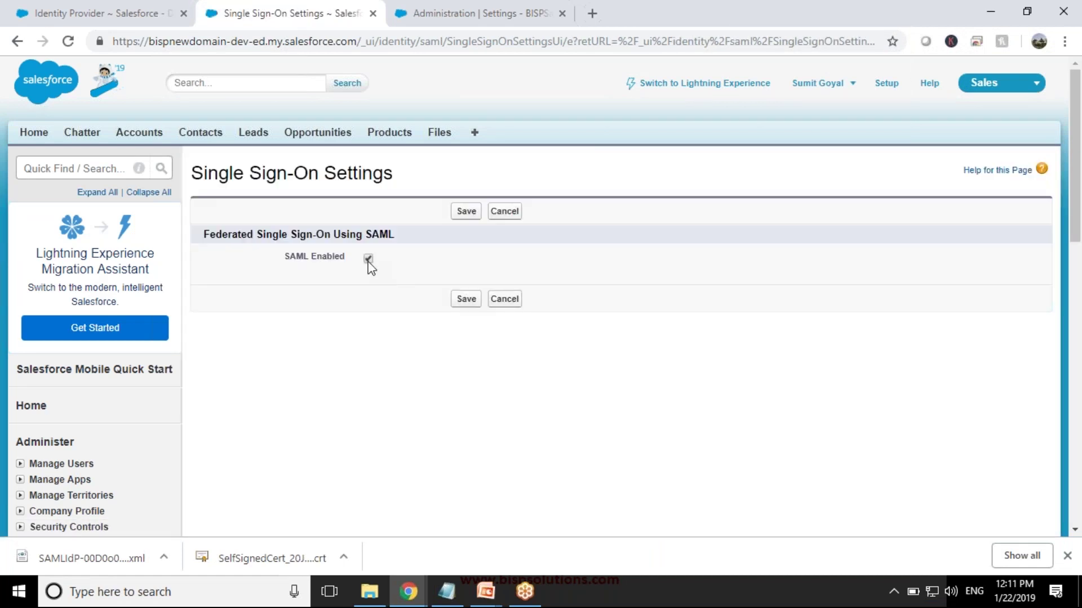
click(468, 299)
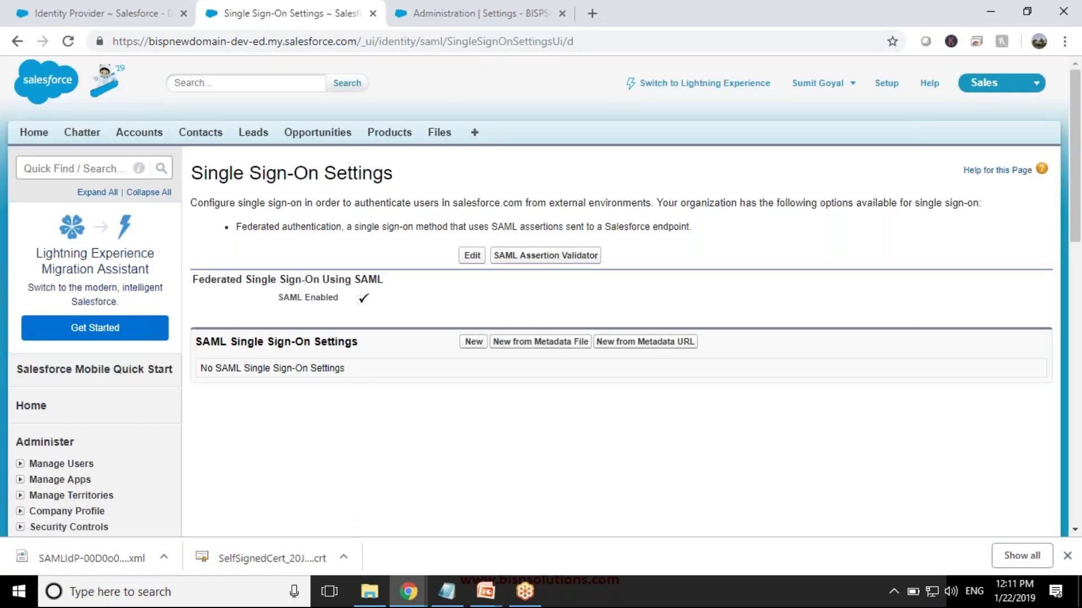
- Start a new SAML configuration from metadata, attaching the SAMLIdP XML from Salesforce COmmunity
click(475, 342)
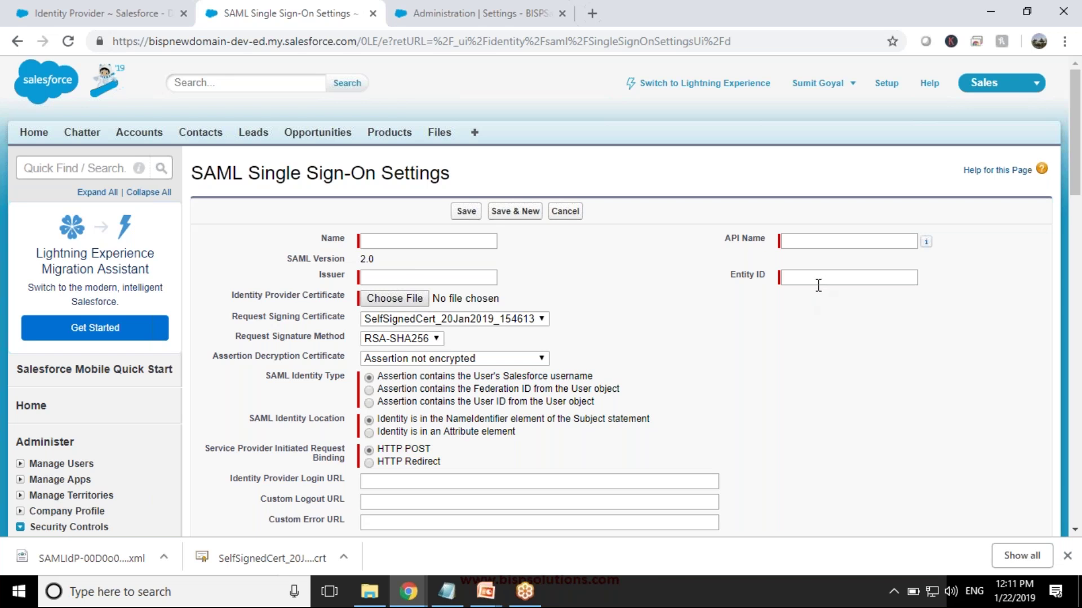
click(565, 211)
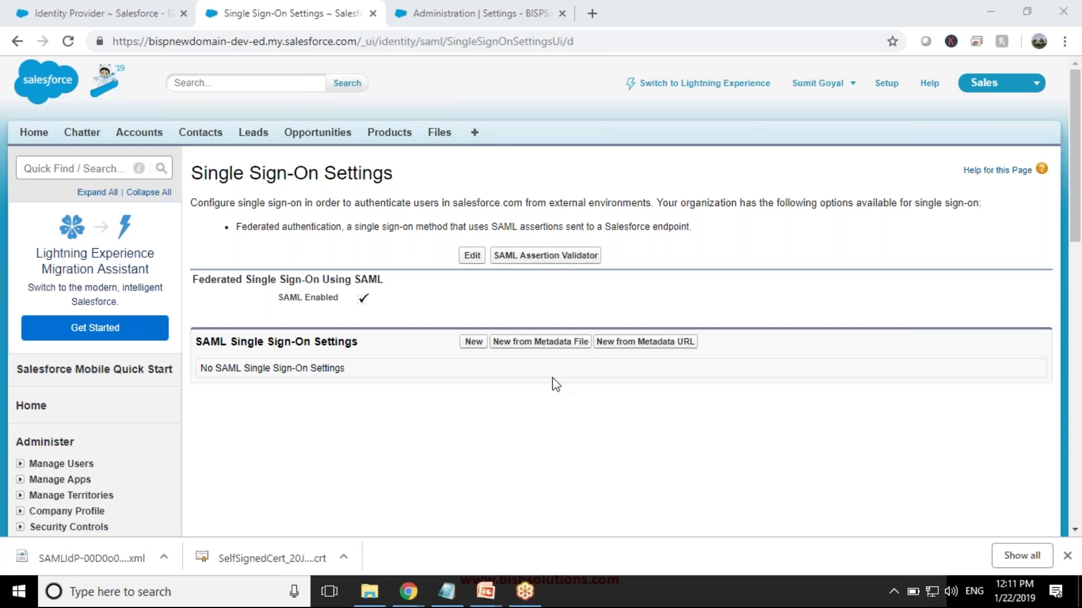
click(529, 343)
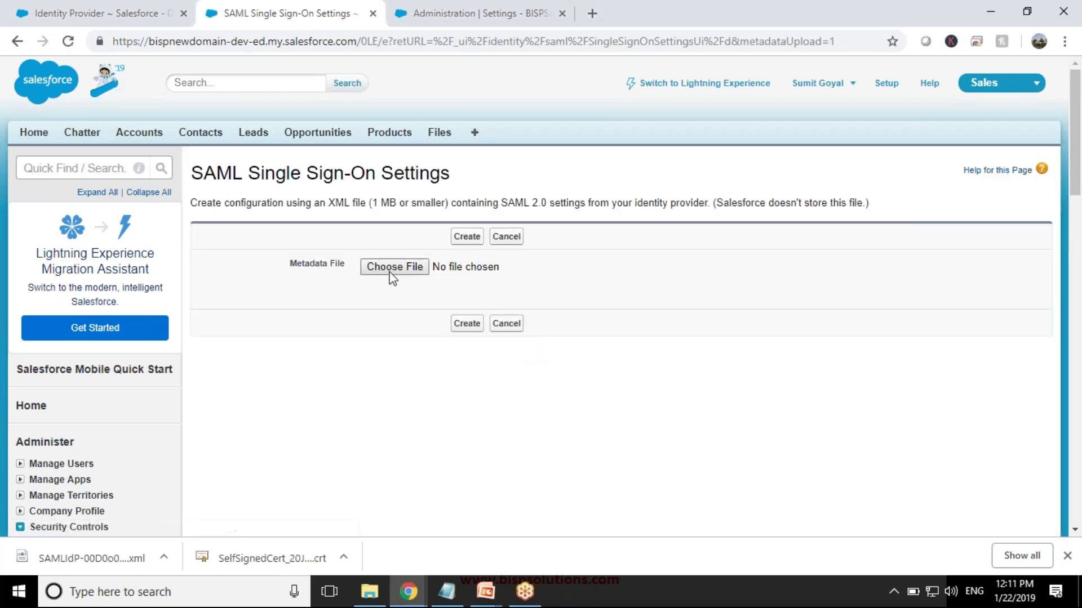
click(390, 272)
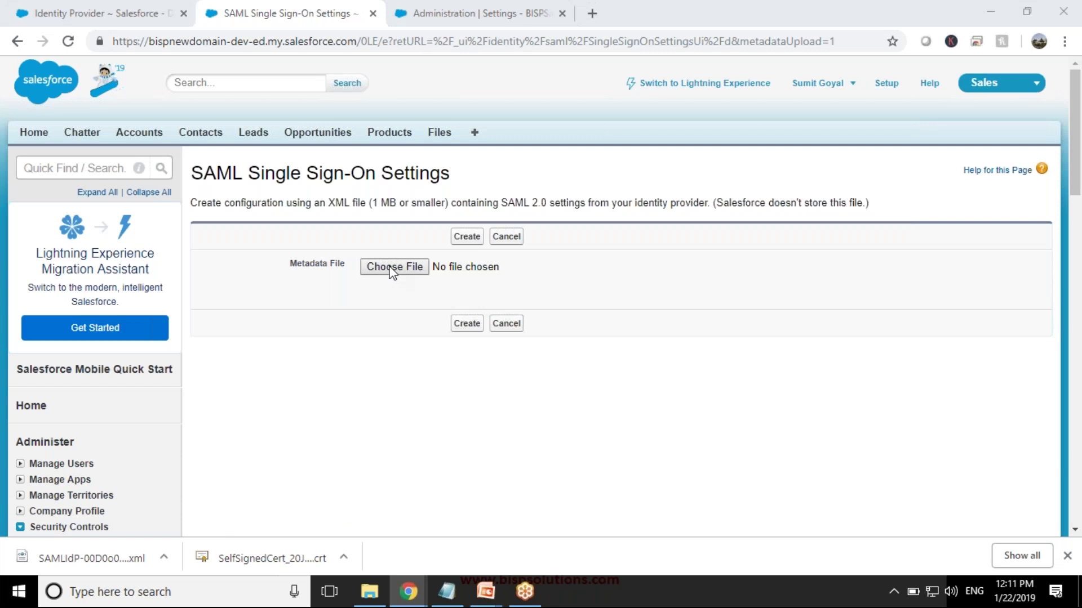
double_click(294, 154)
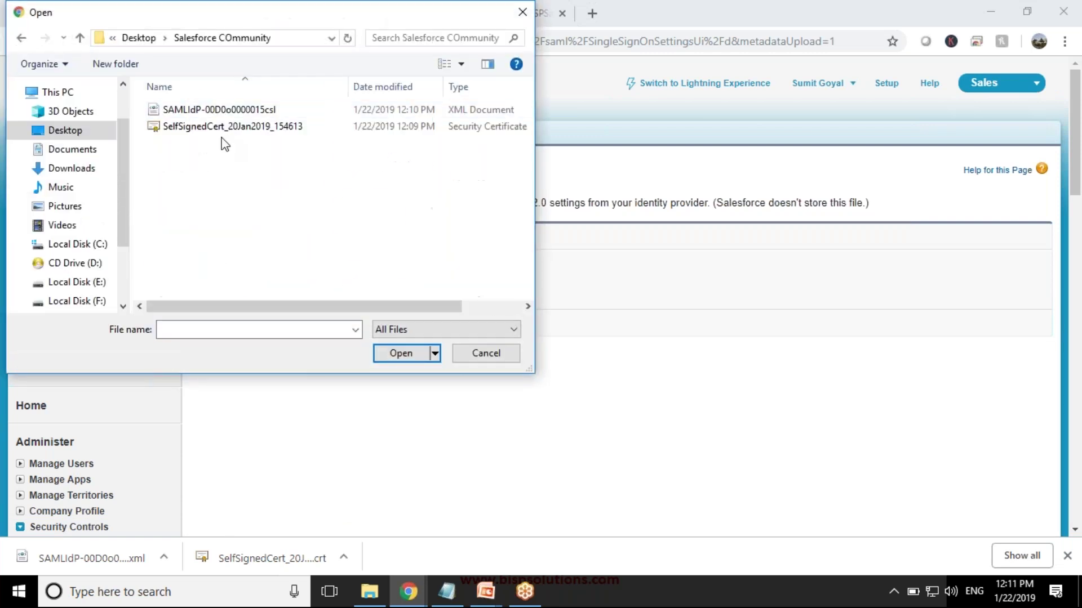
click(206, 110)
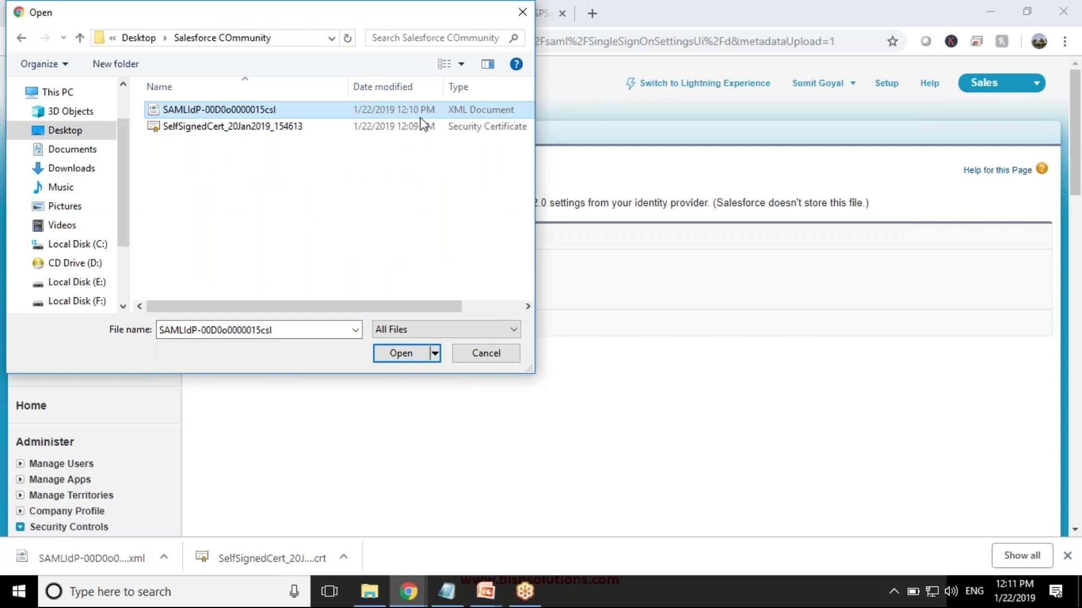
click(403, 357)
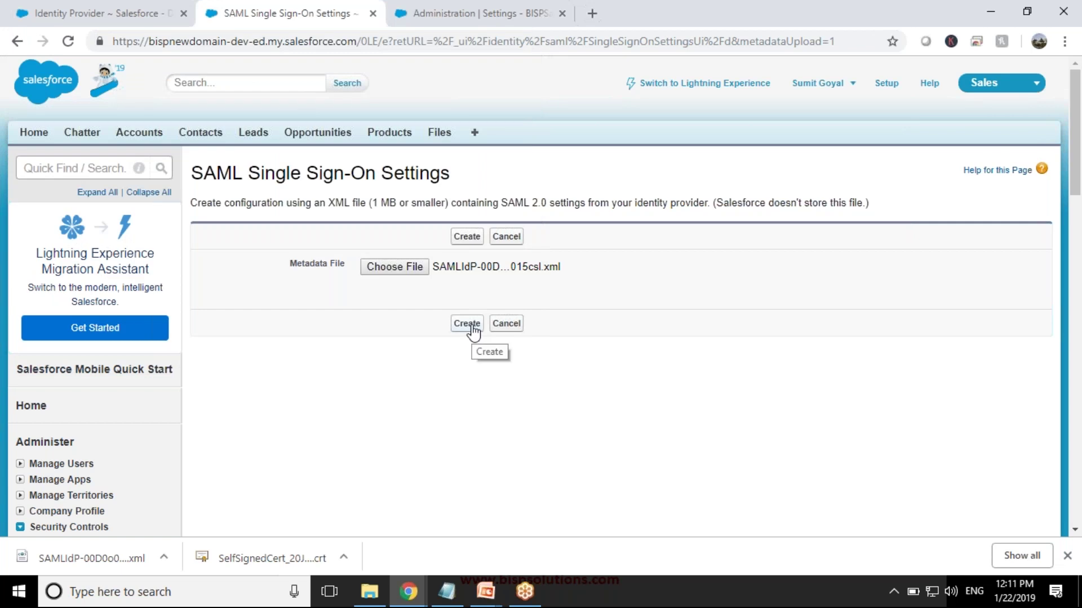
- Generate the settings from metadata, using RSA-SHA1 signing with assertions left unencrypted
click(472, 327)
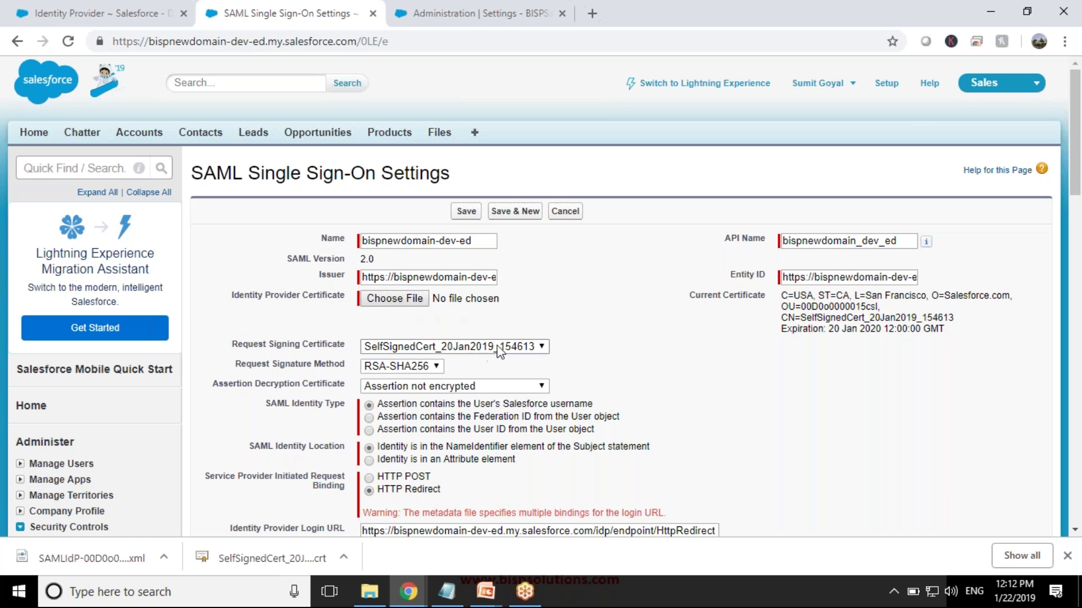
click(419, 369)
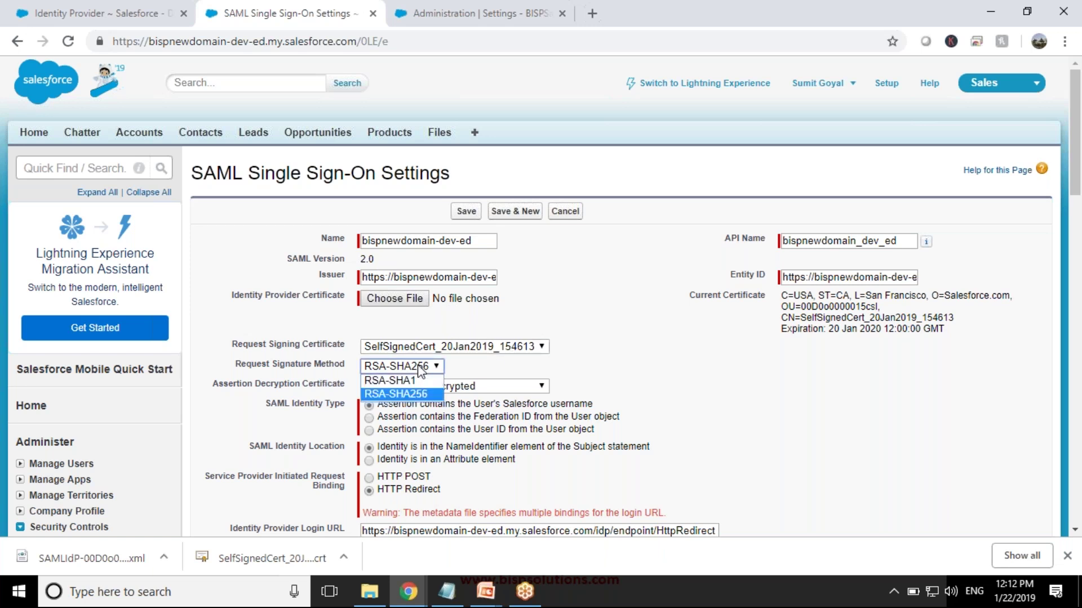
click(402, 381)
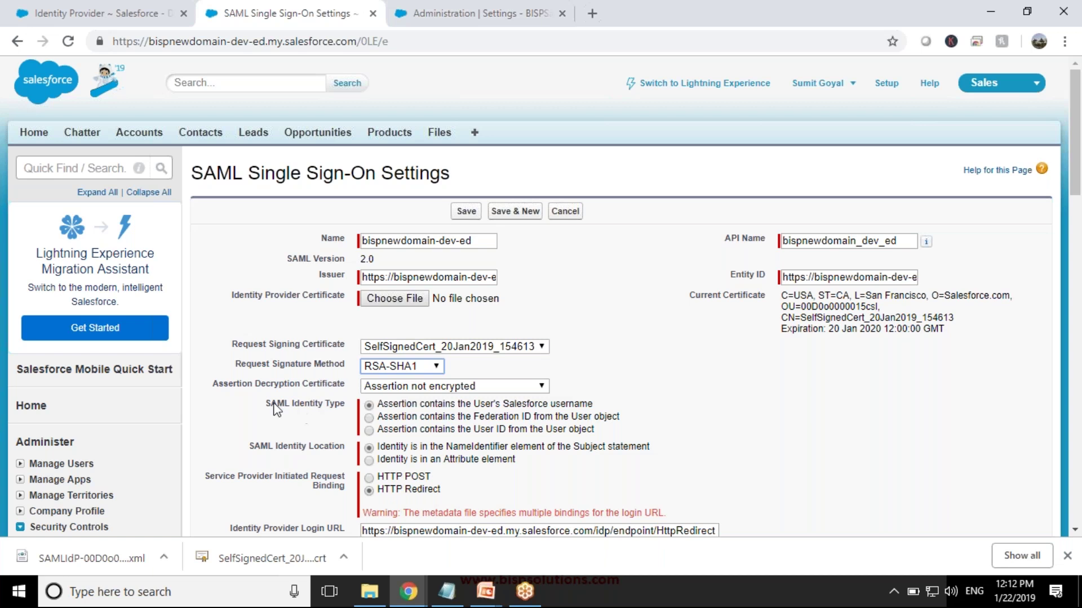
click(415, 387)
click(414, 386)
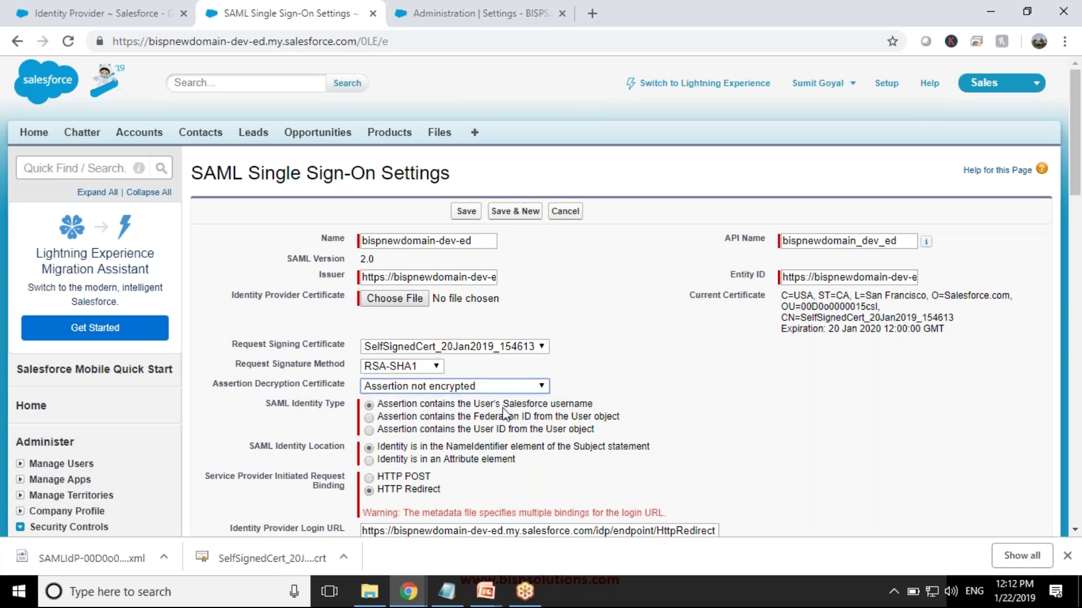
- Set both request and single logout bindings to HTTP POST, and empty the Identity Provider Login URL
scroll(703, 434, down, 1)
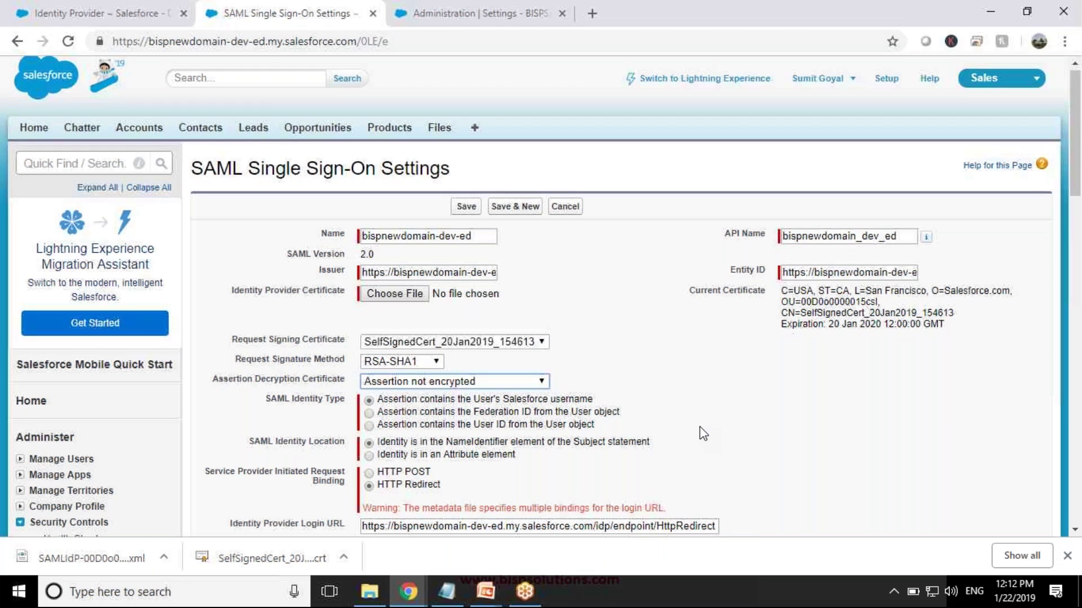
scroll(703, 433, down, 3)
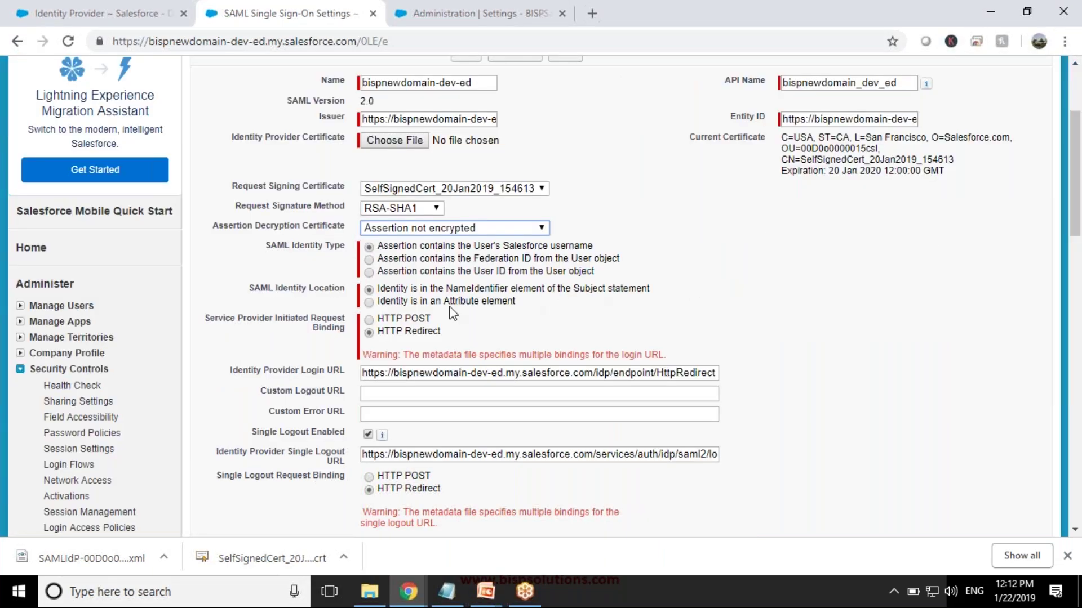
click(369, 320)
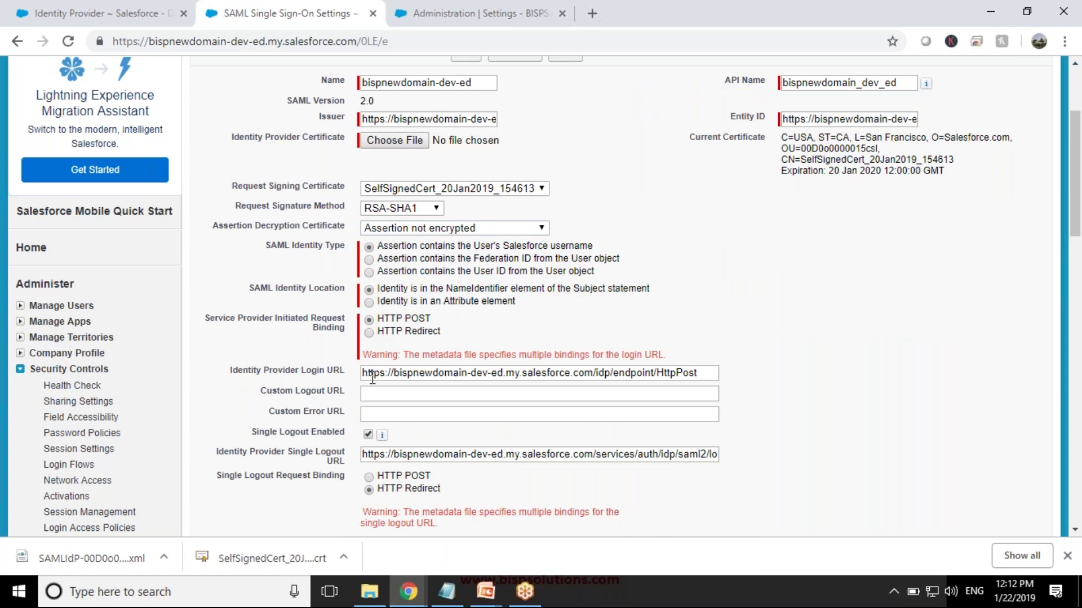
drag(363, 373, 709, 390)
key(BackSpace)
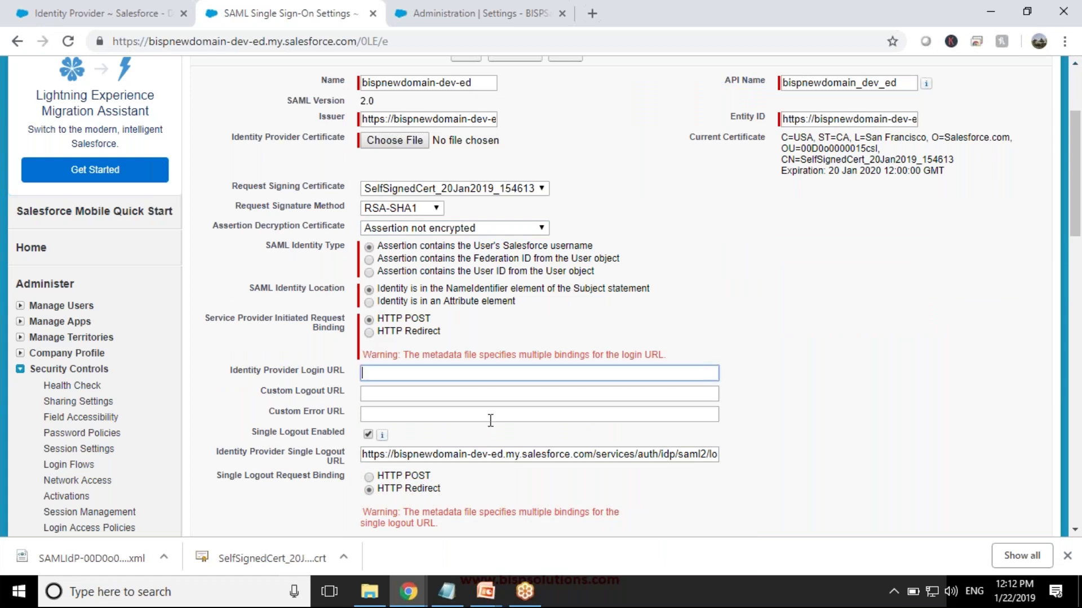
click(372, 476)
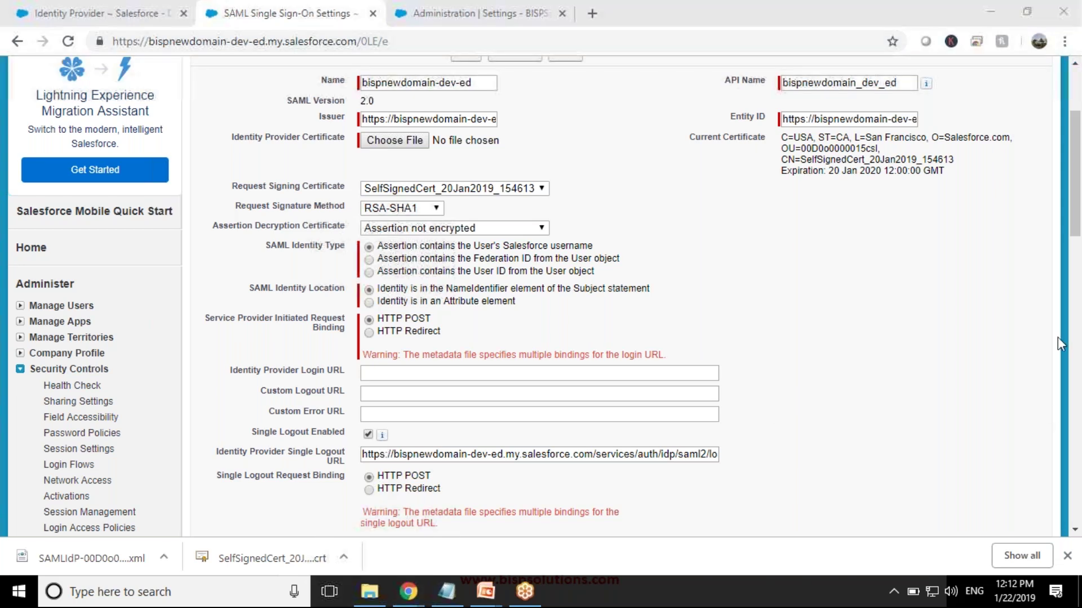
- Save the SAML Single Sign-On configuration
scroll(775, 270, down, 5)
scroll(422, 255, up, 6)
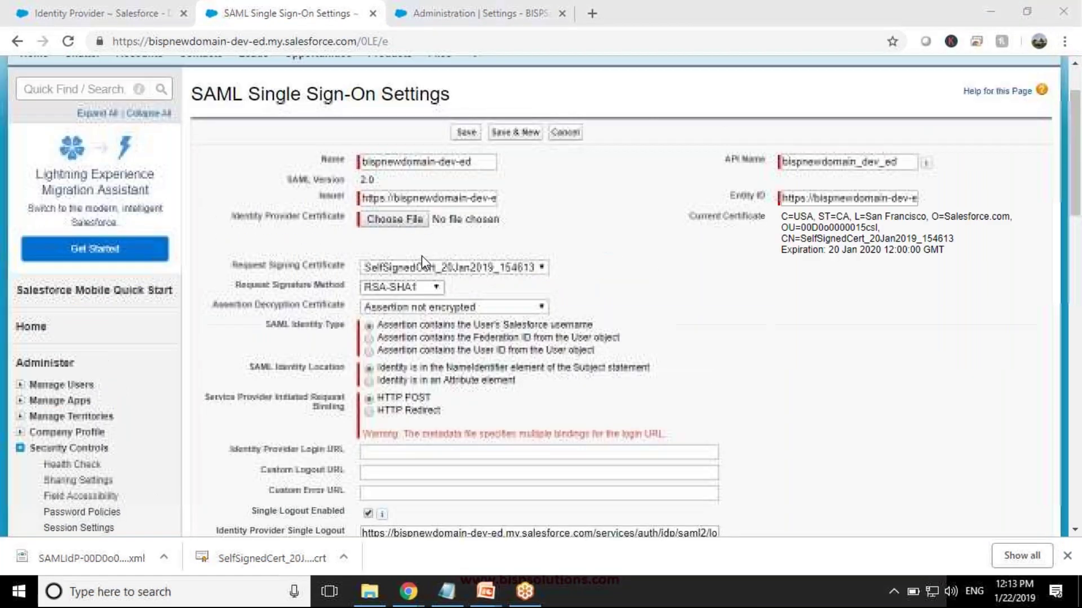
scroll(590, 345, down, 5)
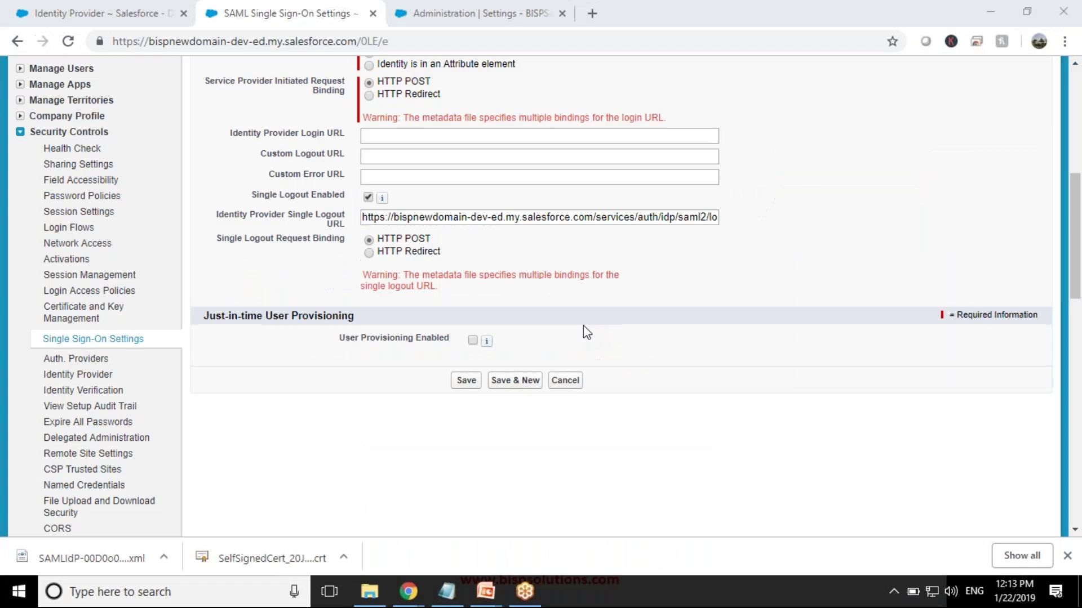
click(470, 387)
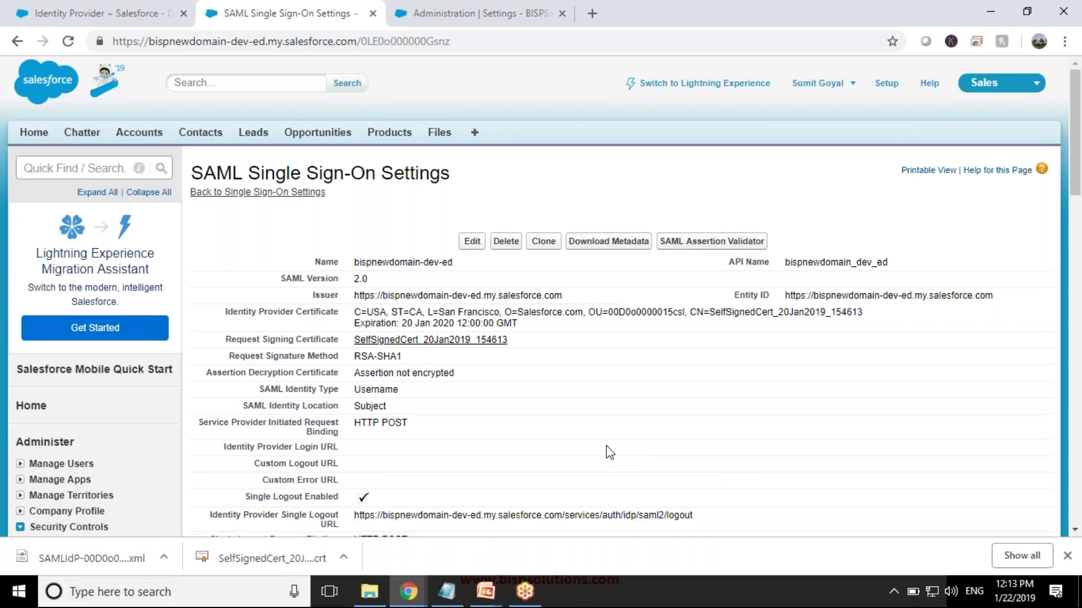
- Copy the organization's SAML Login URL from the saved configuration page
scroll(606, 447, down, 1)
scroll(610, 452, down, 3)
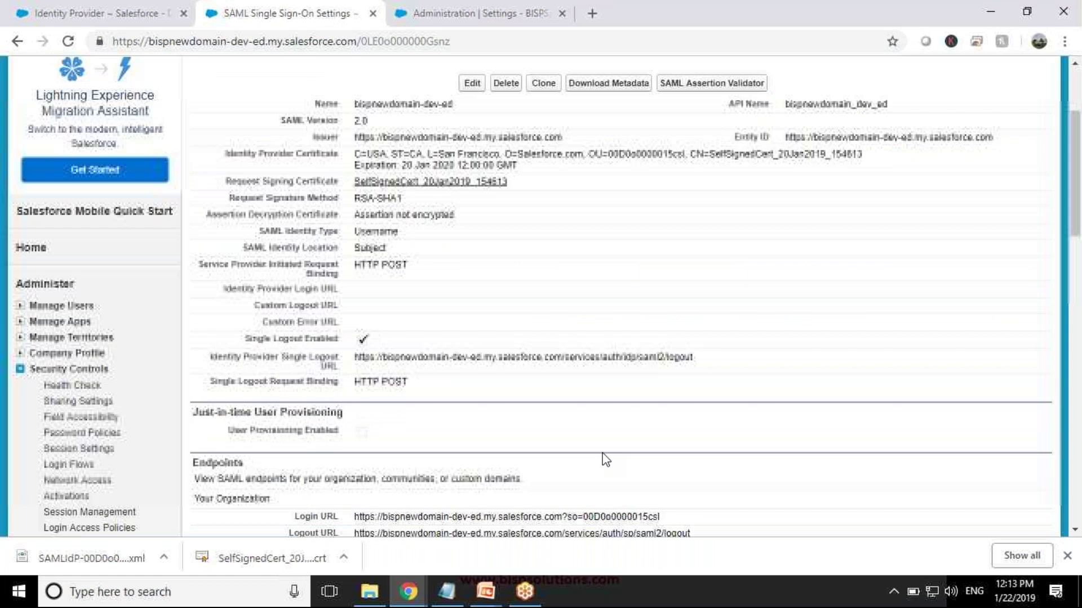
scroll(581, 315, down, 1)
scroll(582, 315, down, 5)
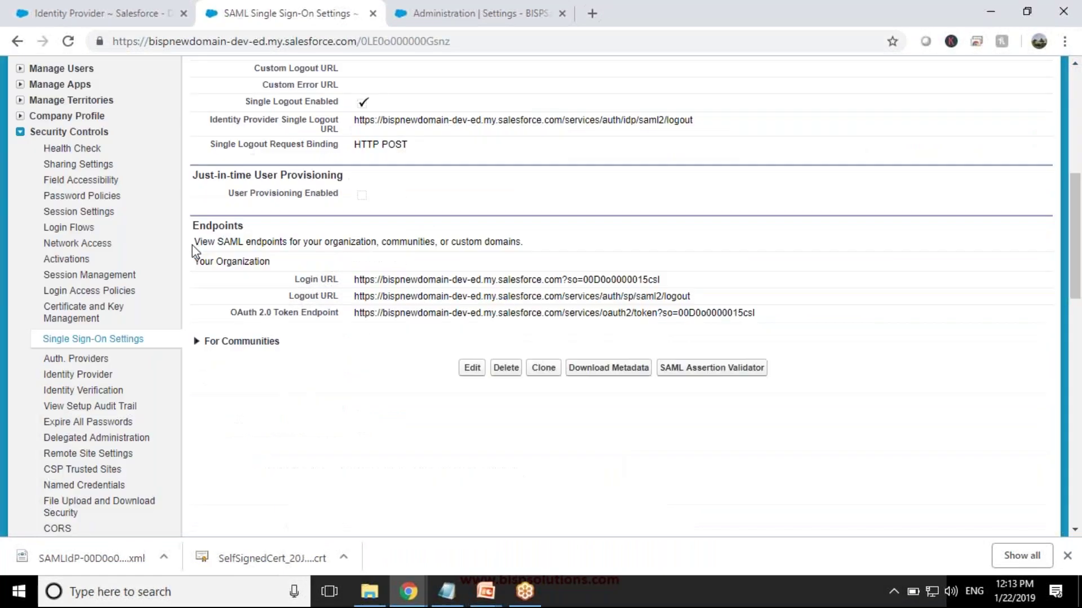
drag(195, 242, 510, 255)
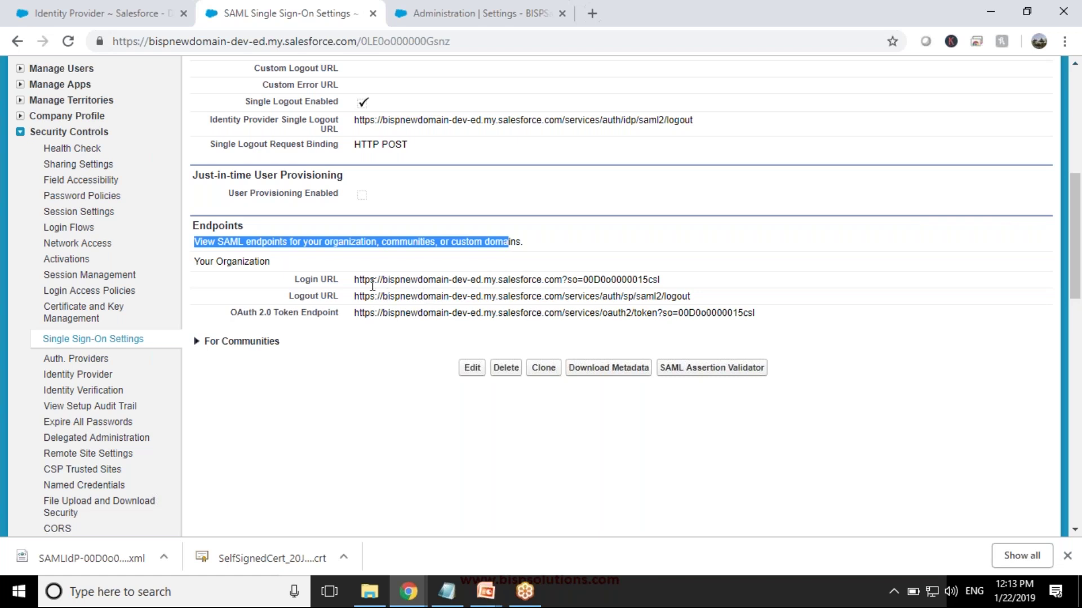
drag(355, 279, 673, 282)
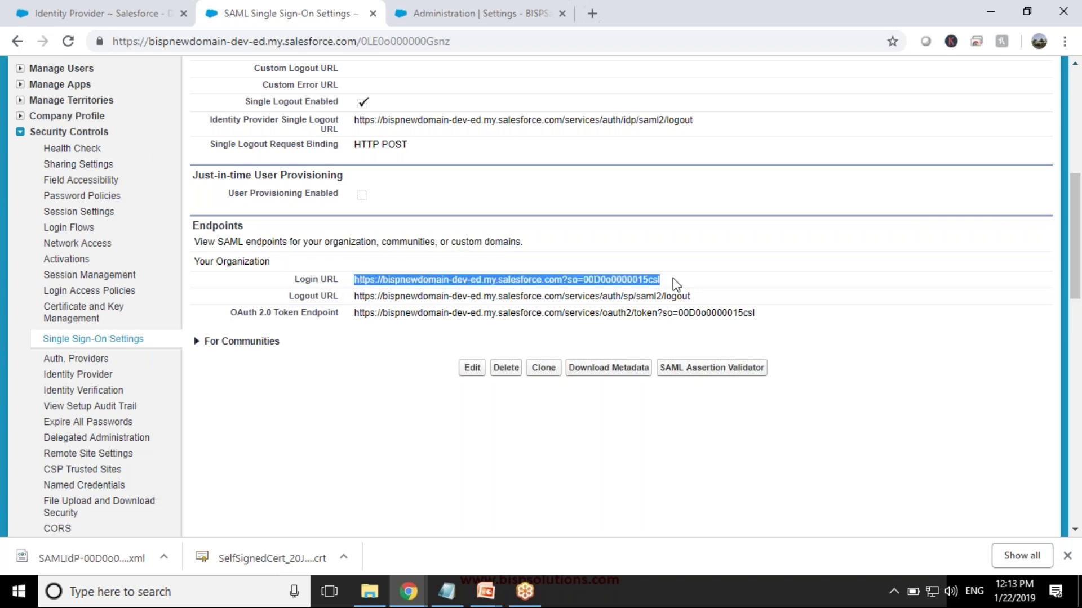
right_click(586, 280)
click(623, 295)
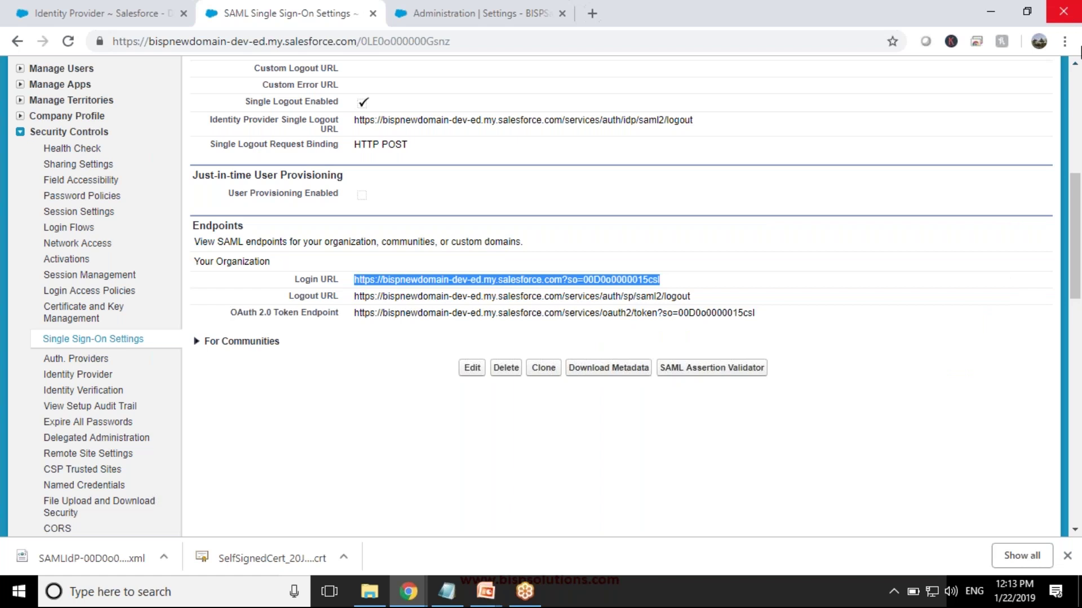
- Load the copied Login URL in a new incognito window
click(1065, 41)
click(1000, 103)
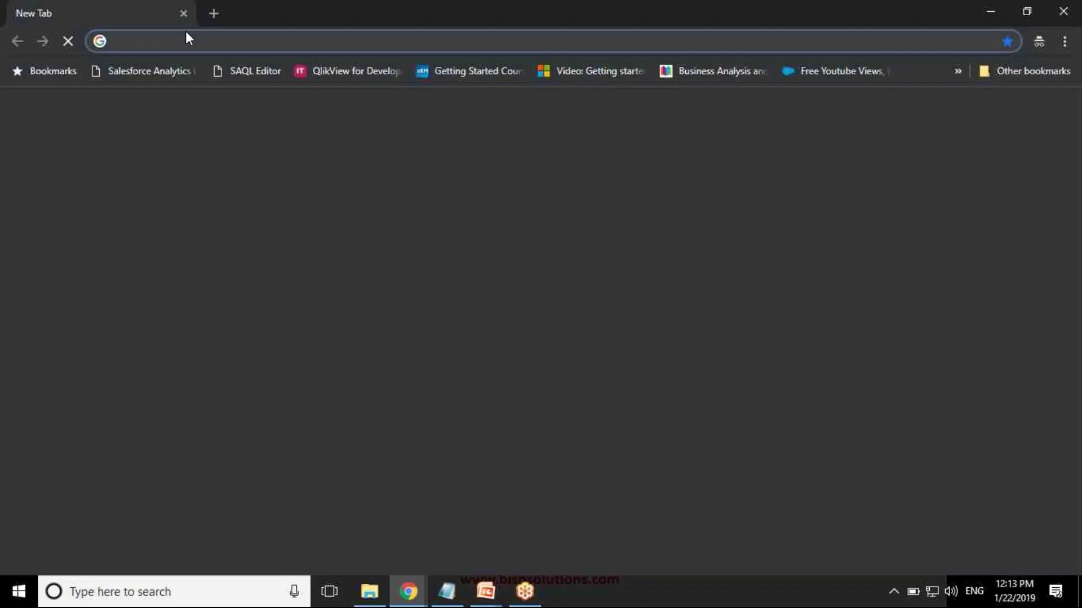
right_click(226, 36)
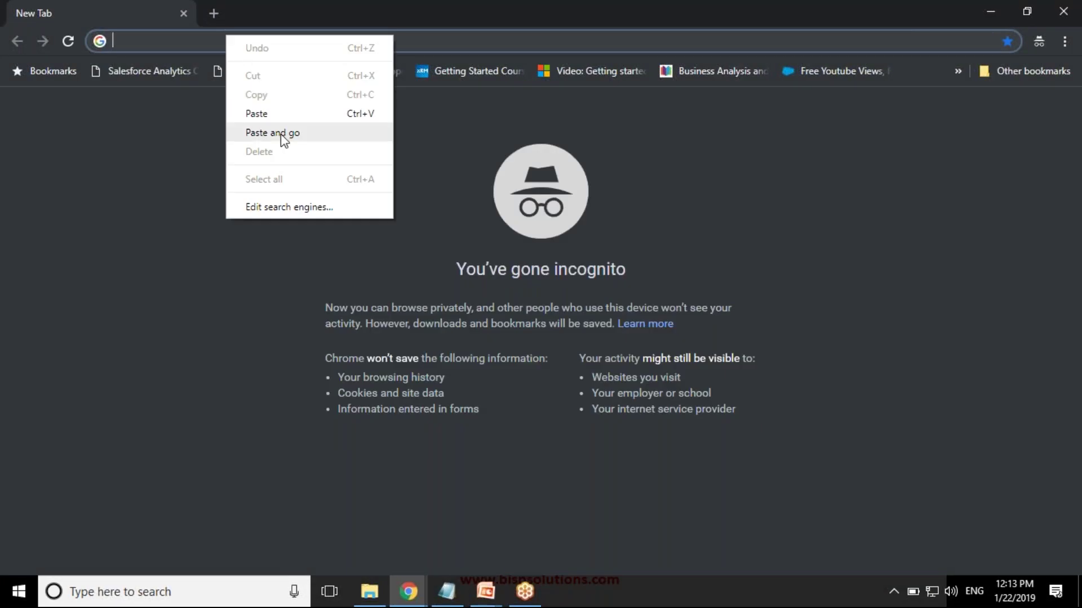
click(281, 139)
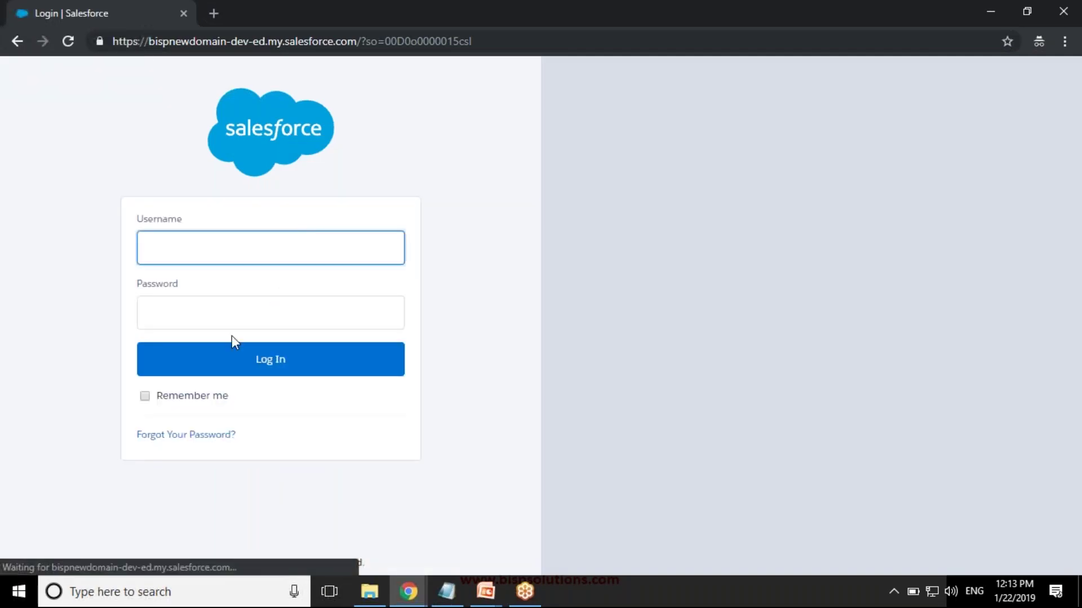
- Return to the SAML settings and expand the For Communities endpoint URLs
mouse_move(409, 591)
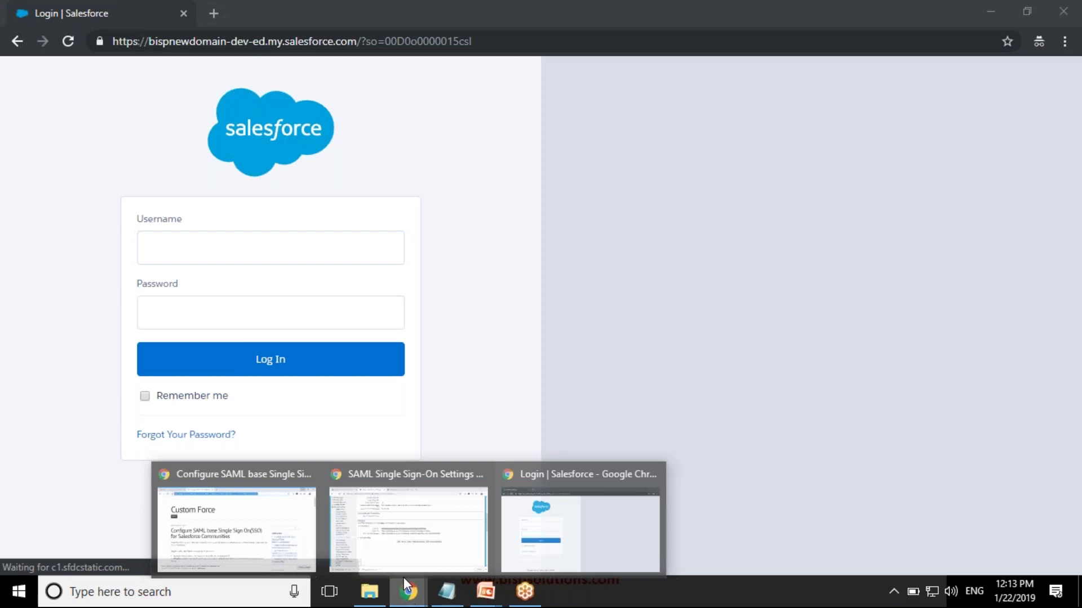
click(409, 477)
click(196, 342)
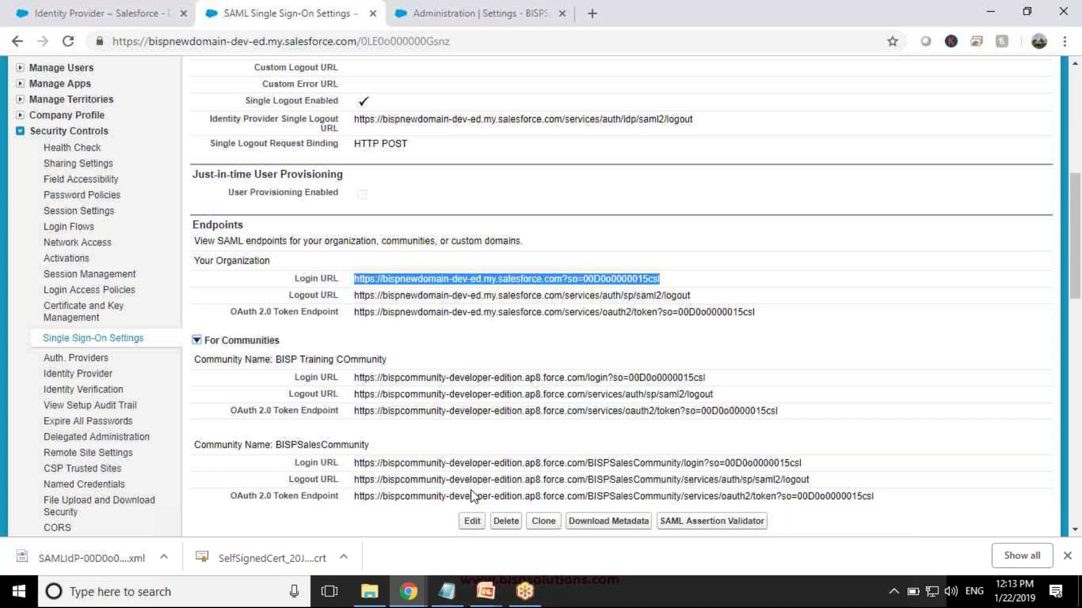
- Copy the BISPSalesCommunity SAML Login URL from the settings page
scroll(472, 496, down, 3)
drag(354, 307, 453, 306)
click(437, 7)
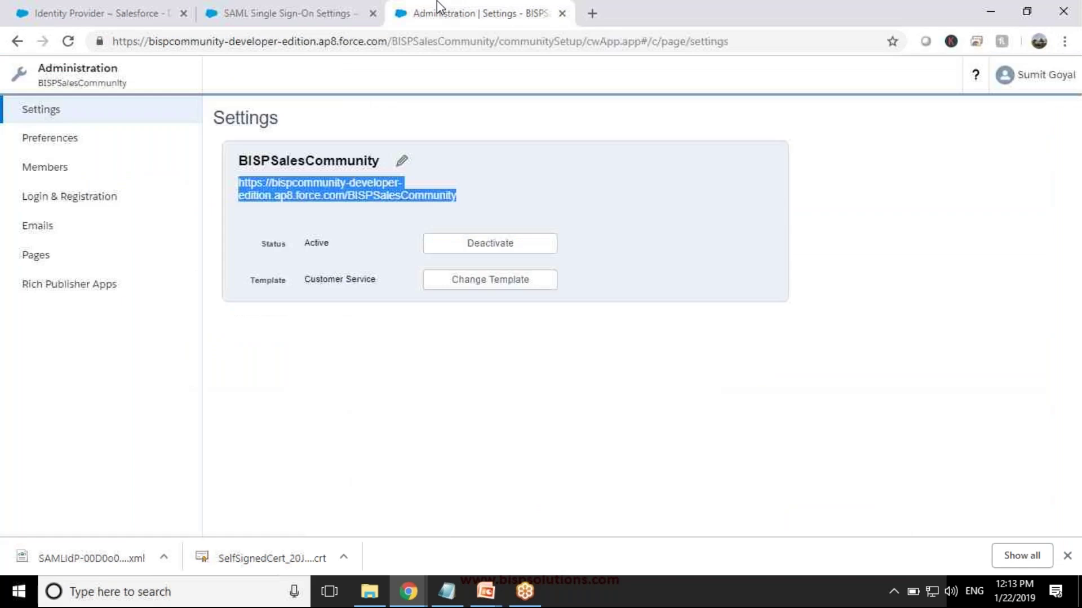
key(ctrl+shift+Tab)
drag(805, 309, 351, 309)
right_click(370, 303)
click(397, 319)
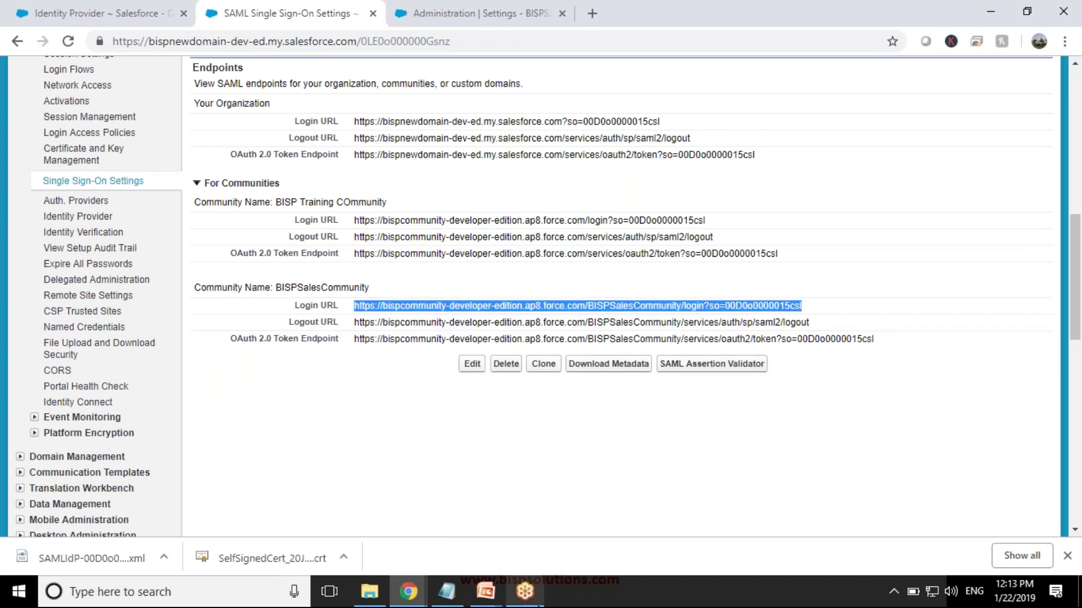
- Load the community Login URL in the incognito window, then return to SAML settings
click(408, 591)
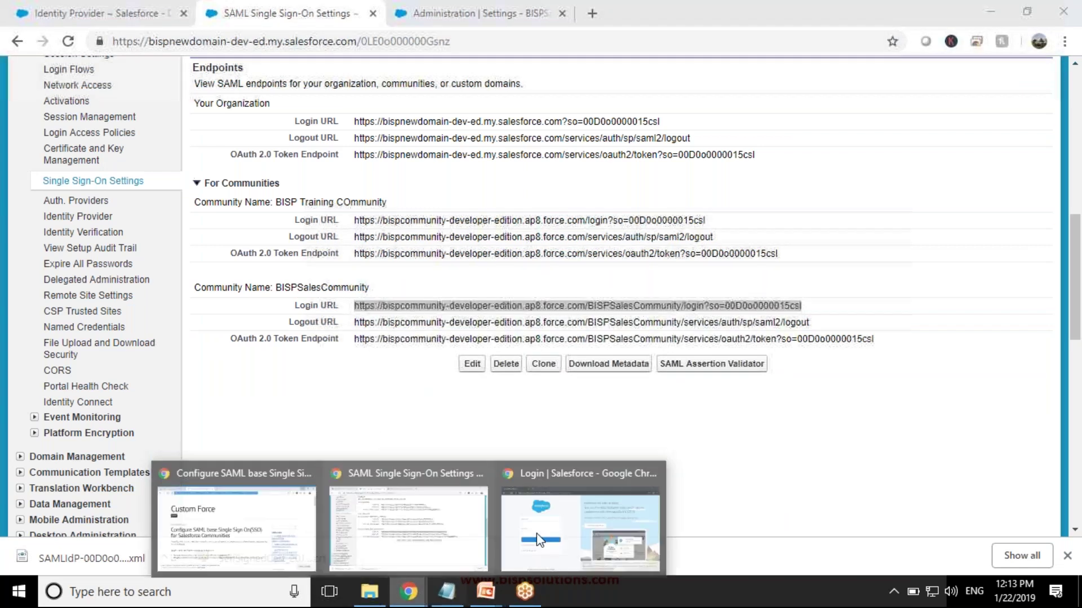
click(582, 507)
key(ctrl+l)
key(ctrl+v)
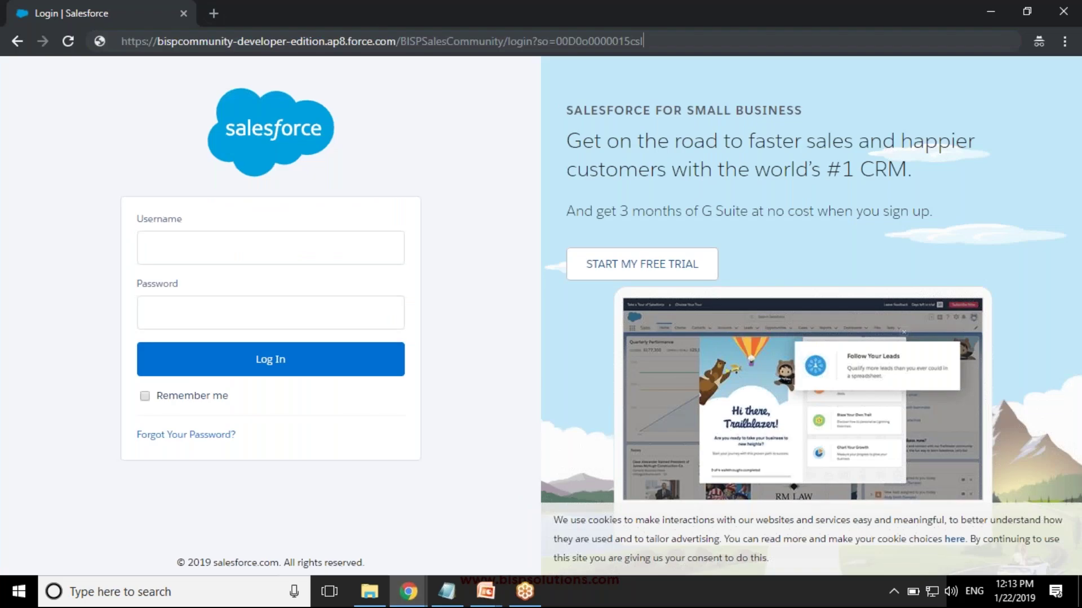
key(Return)
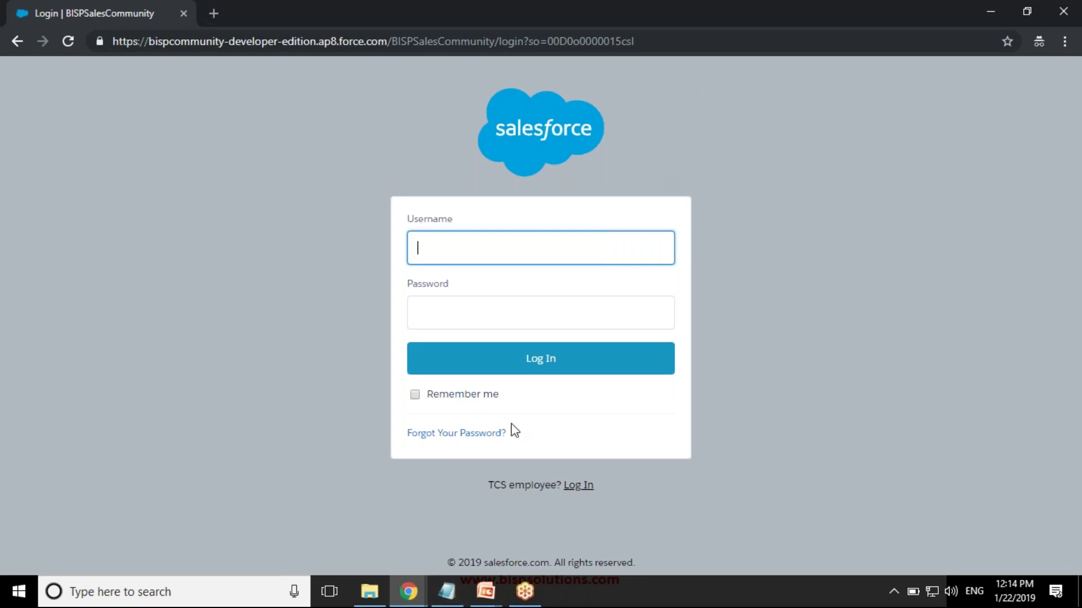
click(409, 591)
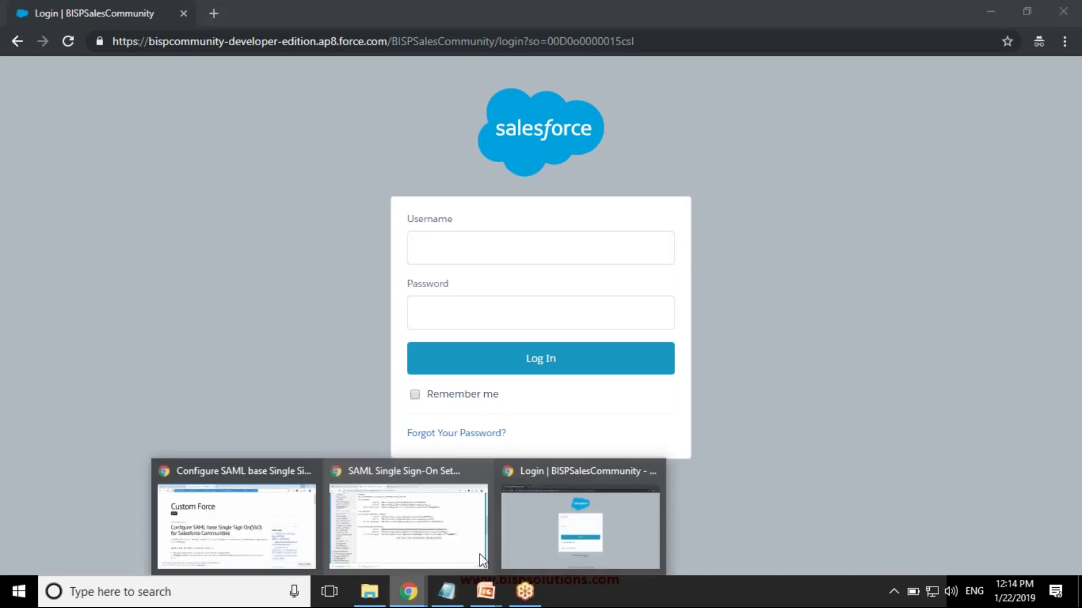
click(365, 537)
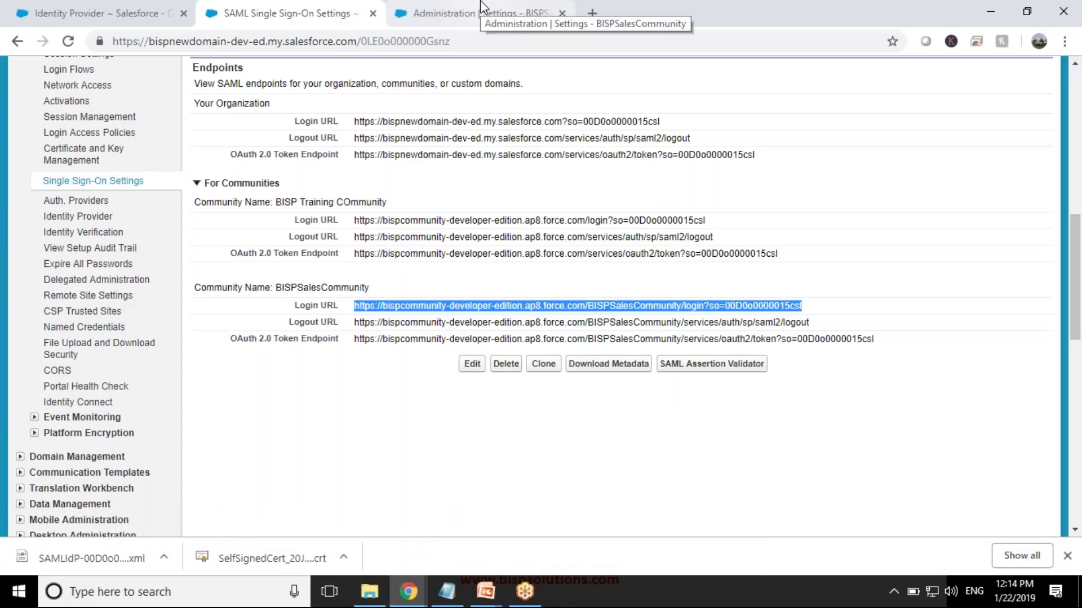
- Review BISPSalesCommunity Login & Registration settings, keeping File as the logo type
click(480, 7)
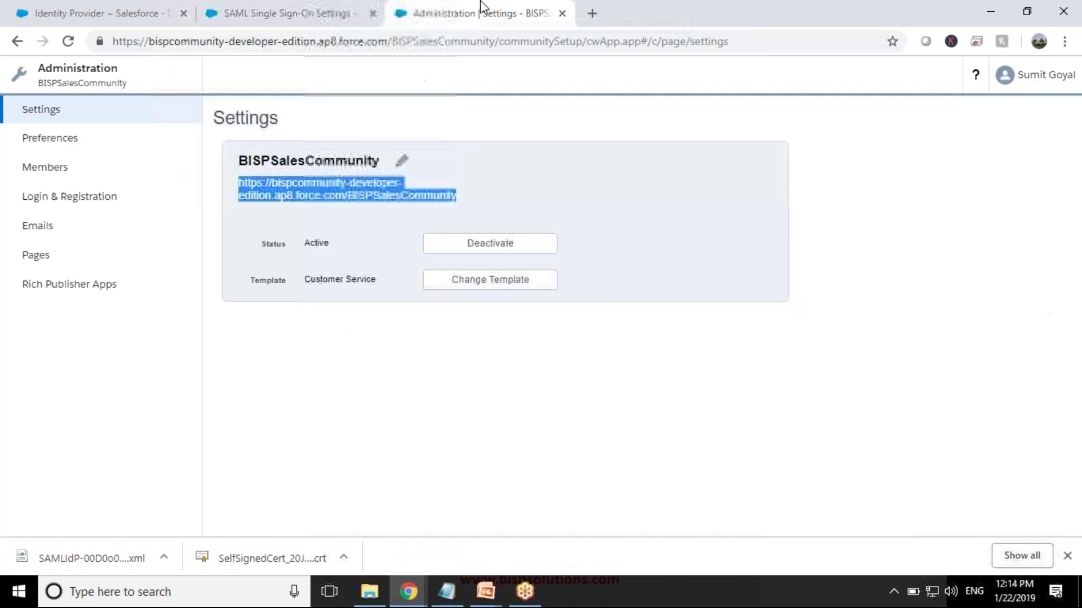
click(54, 196)
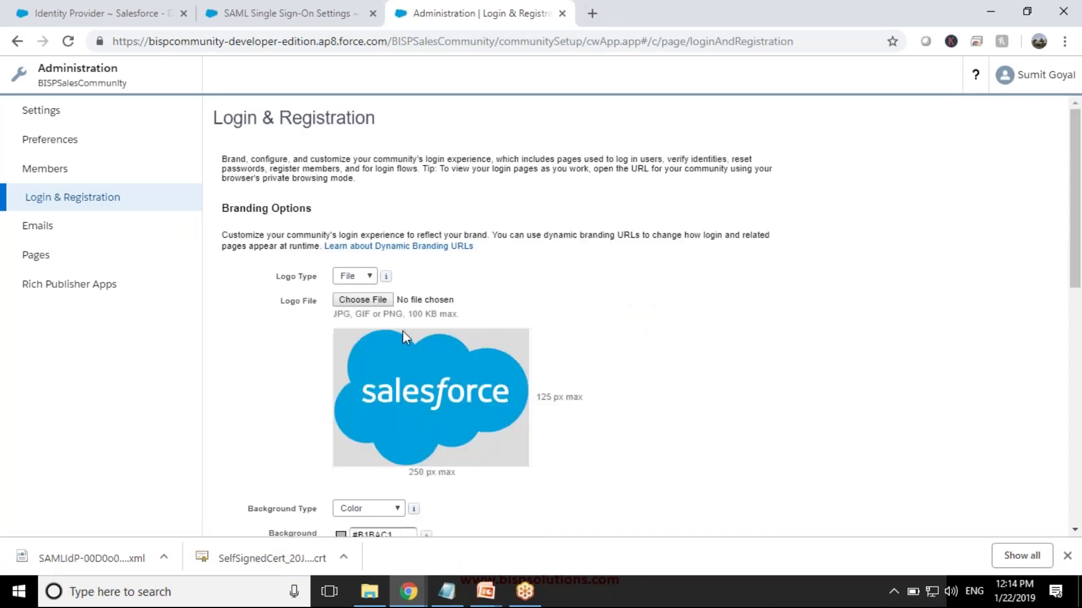
click(364, 276)
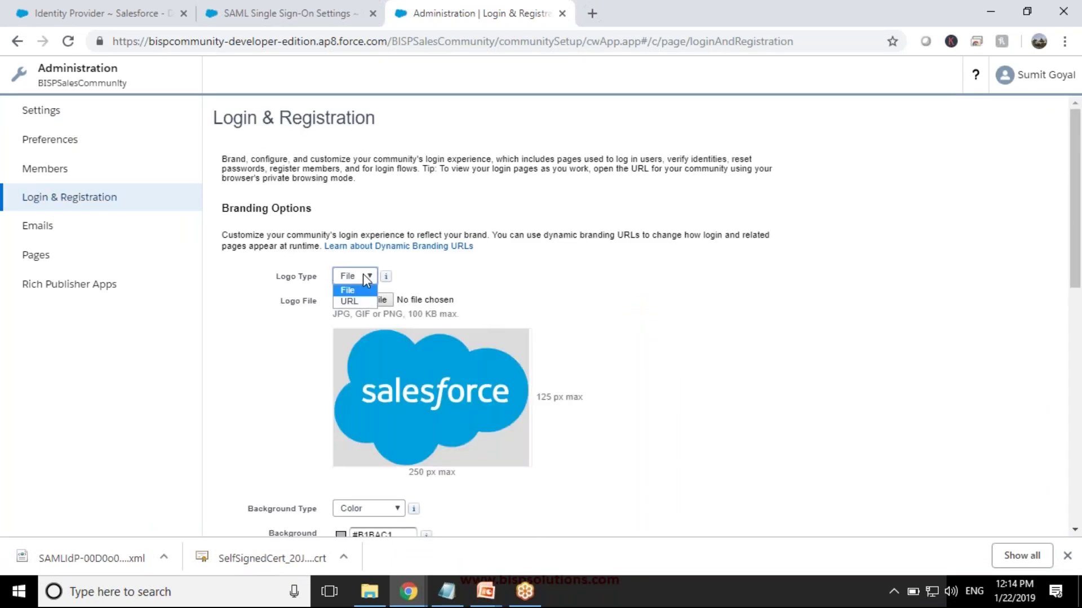
click(363, 273)
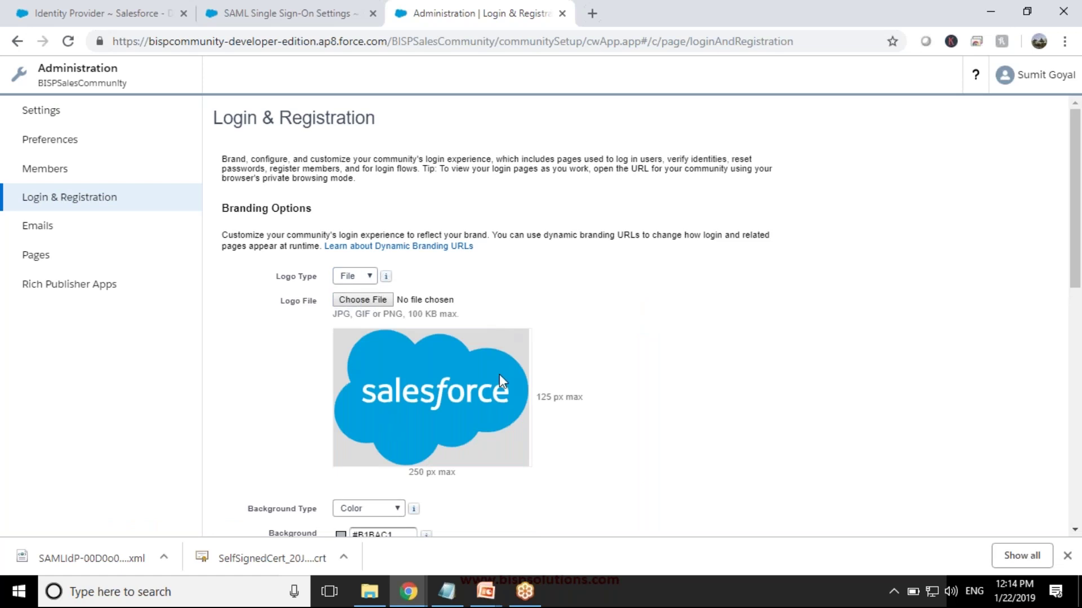
scroll(474, 342, down, 3)
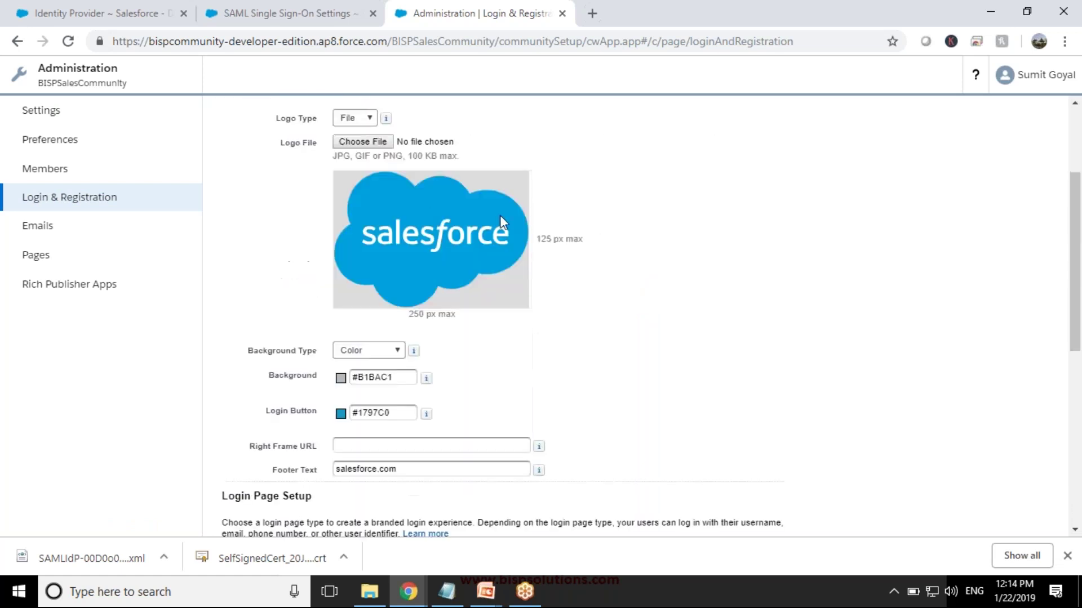
- Try bisptrainings.com in a new tab, close the error tab, and retype 'bisp' in another
click(592, 13)
text(b)
key(Return)
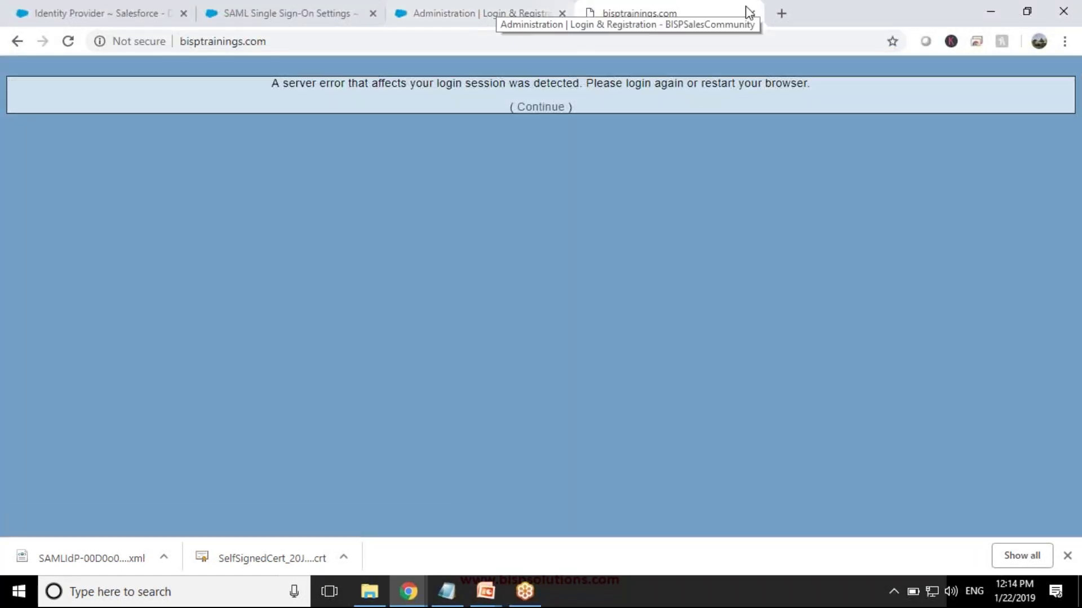
click(751, 14)
click(593, 14)
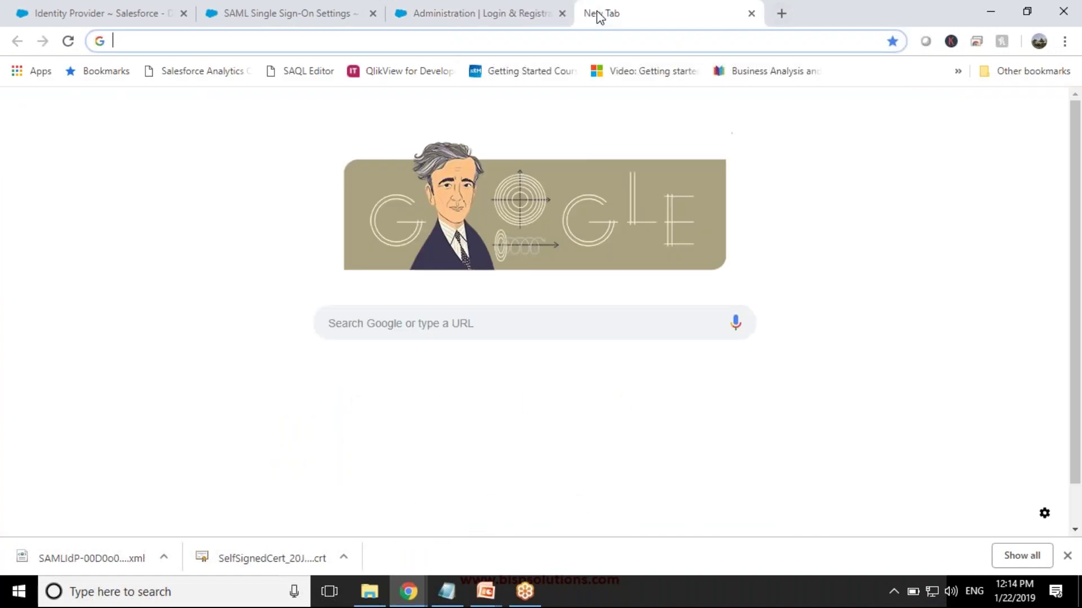
text(bisptrainings.com)
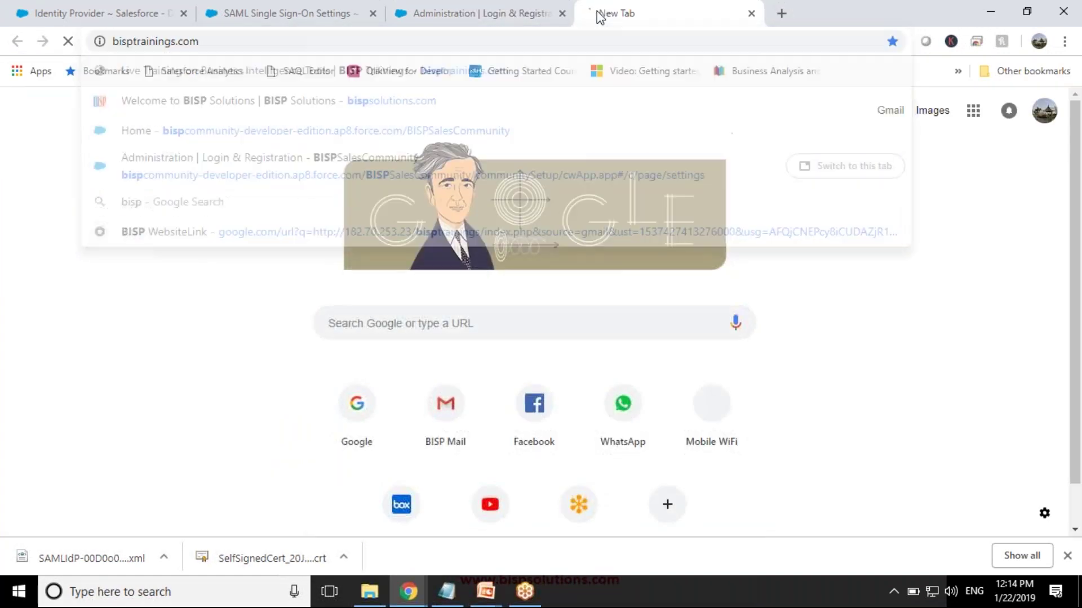
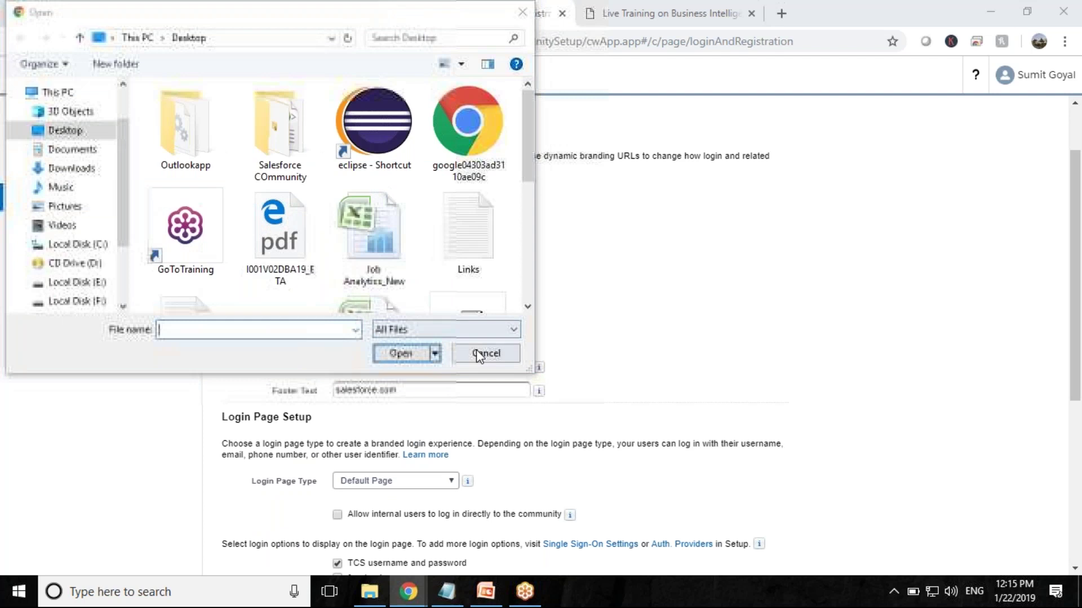
- Try Image URL as the login page background type, then set it back to Color
scroll(579, 391, down, 1)
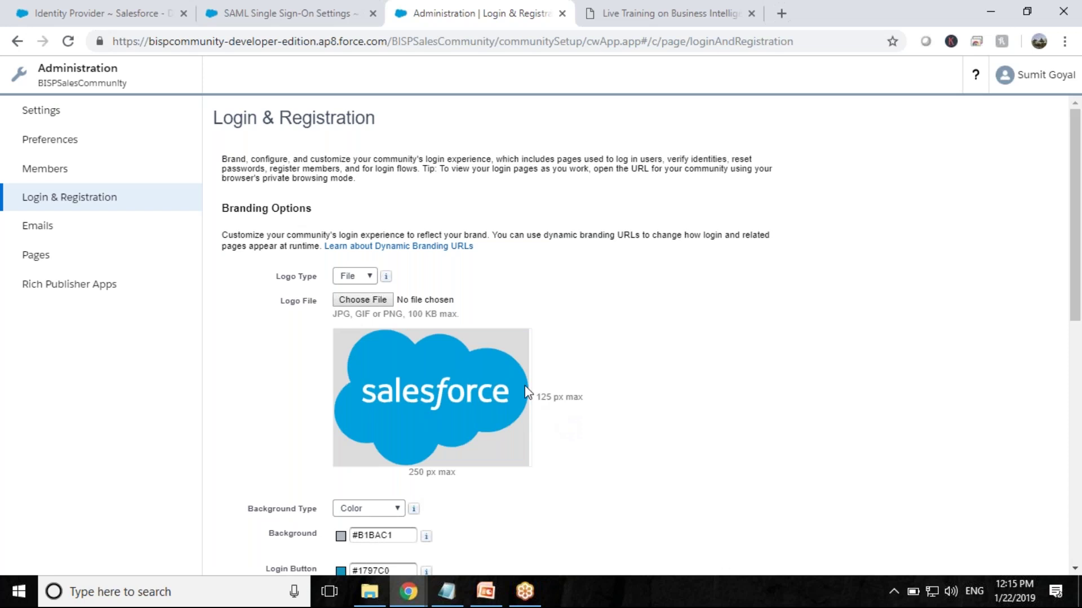
scroll(536, 397, down, 1)
scroll(525, 387, down, 2)
click(369, 350)
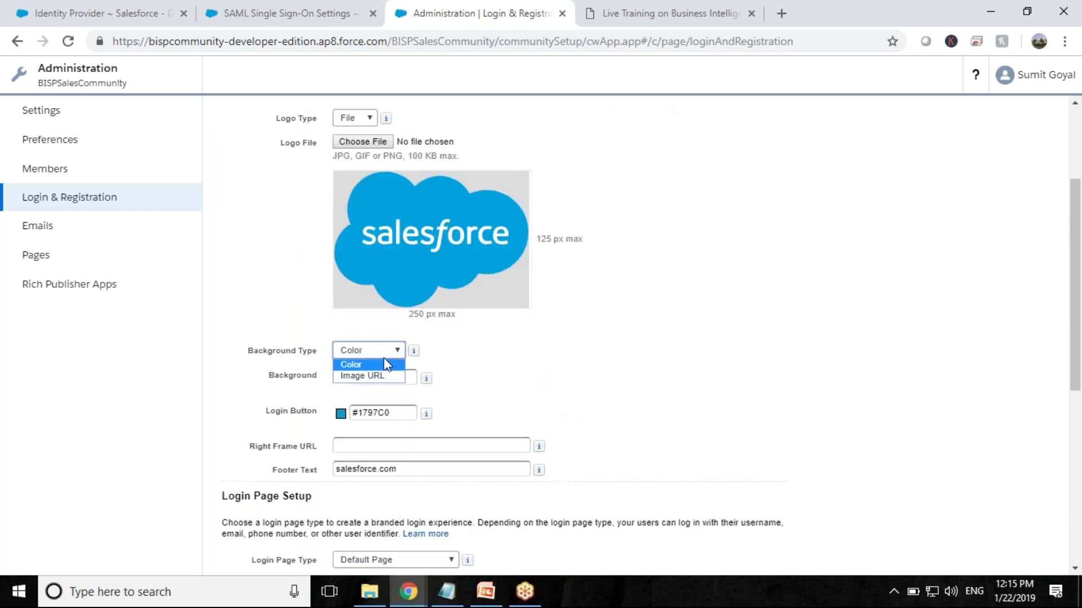
click(371, 376)
click(363, 350)
click(359, 365)
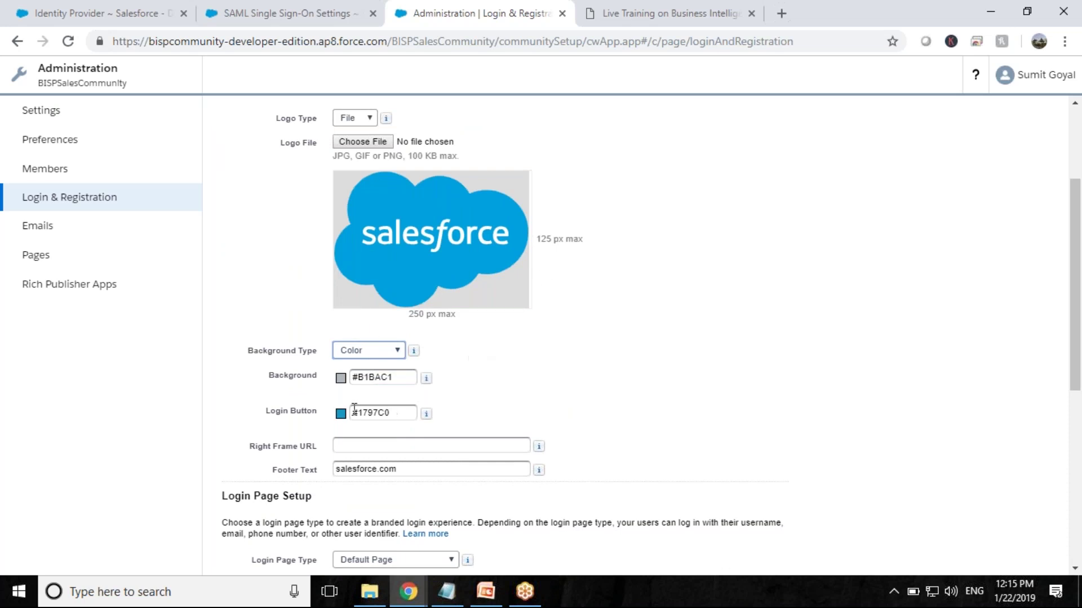
- Set the page background to #EF001B and the login button to #028B6C, and save
click(341, 378)
click(361, 410)
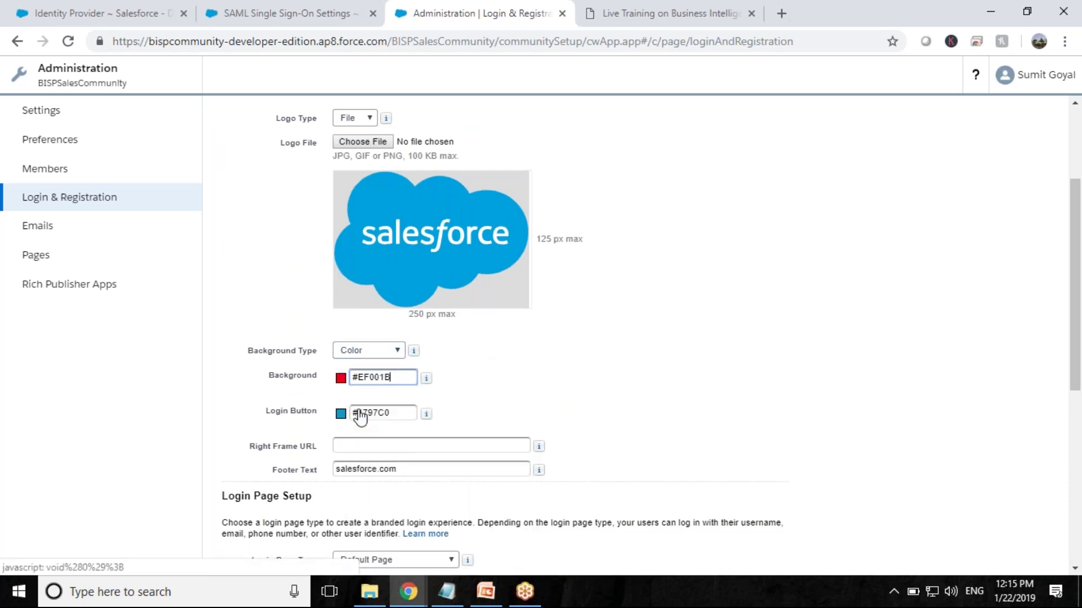
click(340, 413)
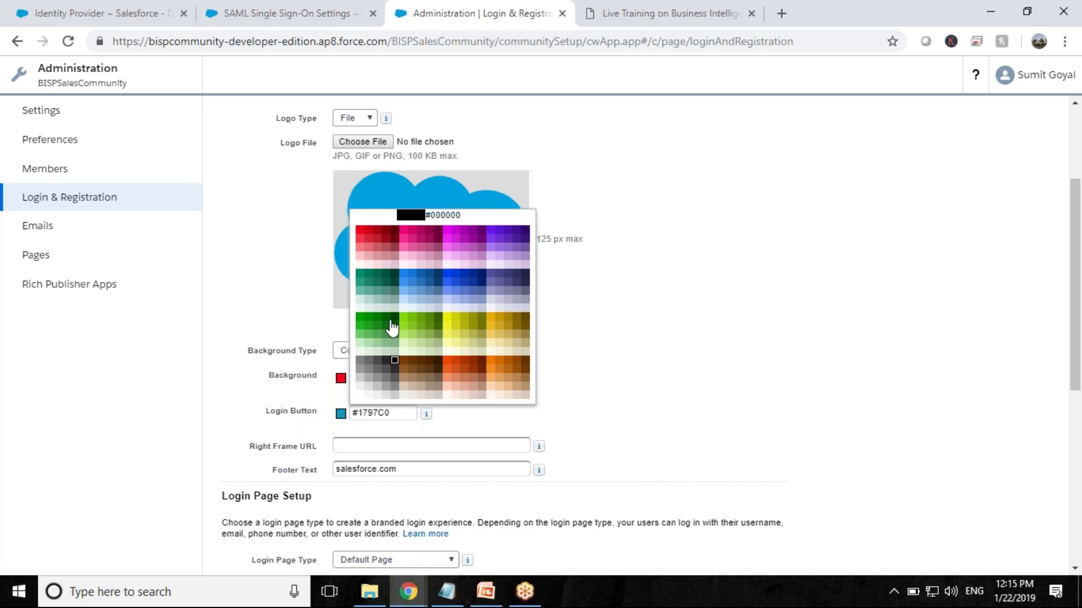
click(359, 277)
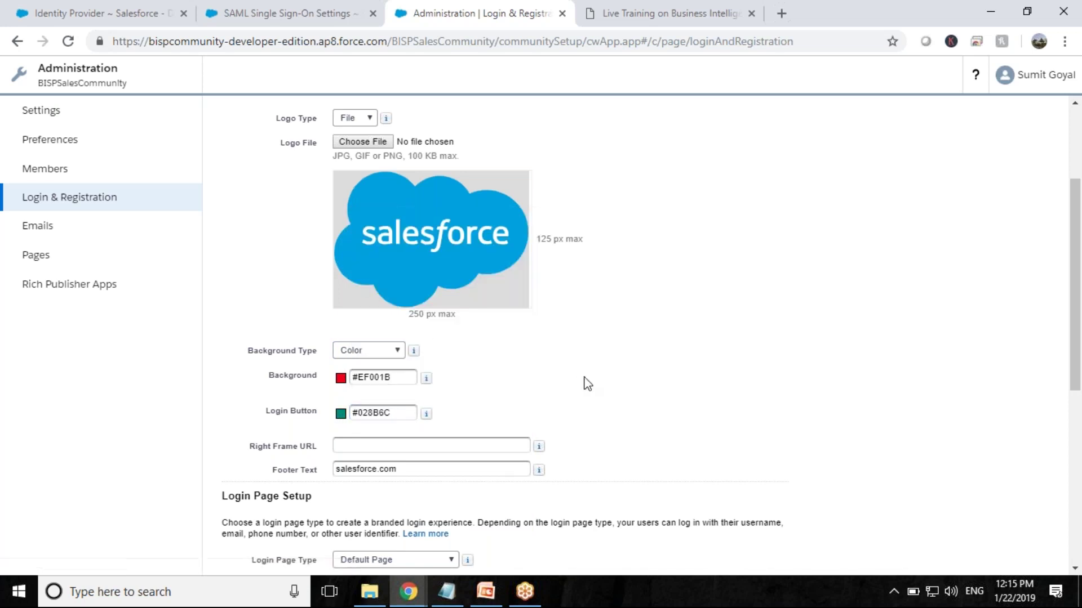
scroll(583, 381, down, 1)
scroll(583, 377, down, 6)
click(472, 547)
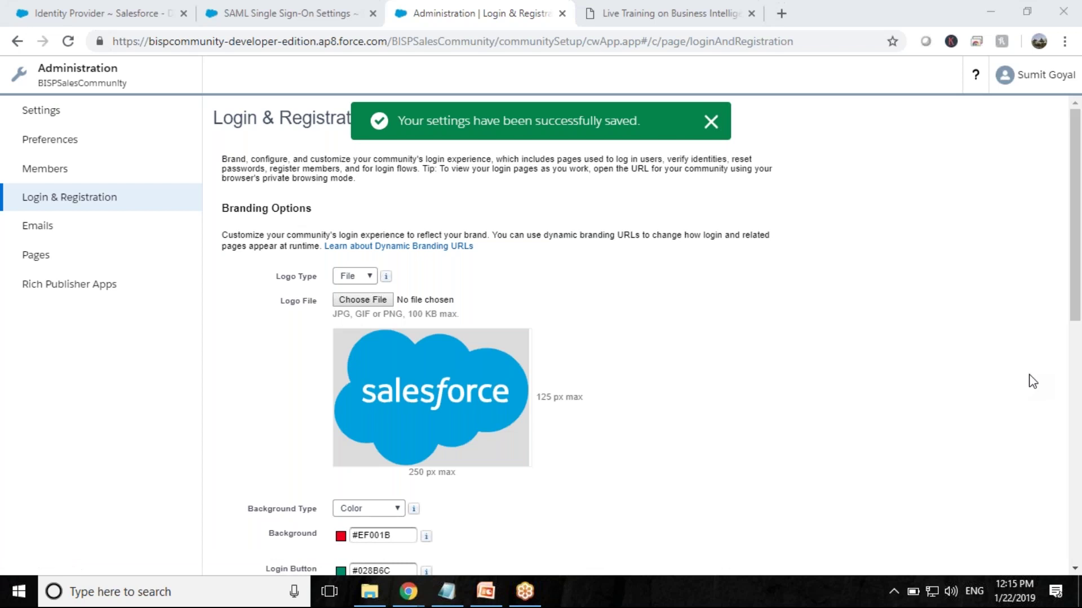
key(alt+Tab)
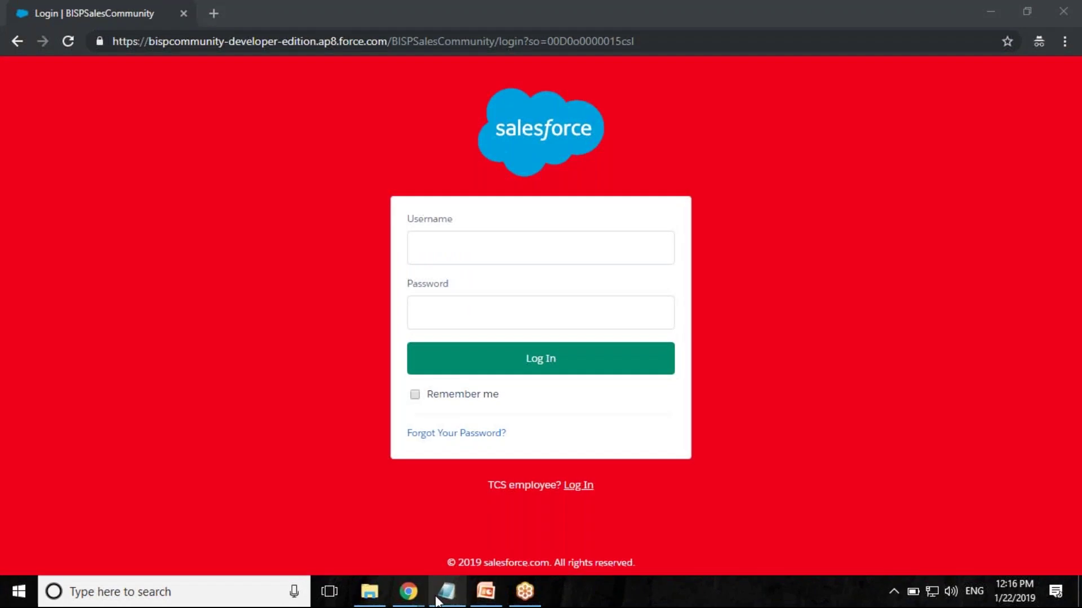
click(409, 591)
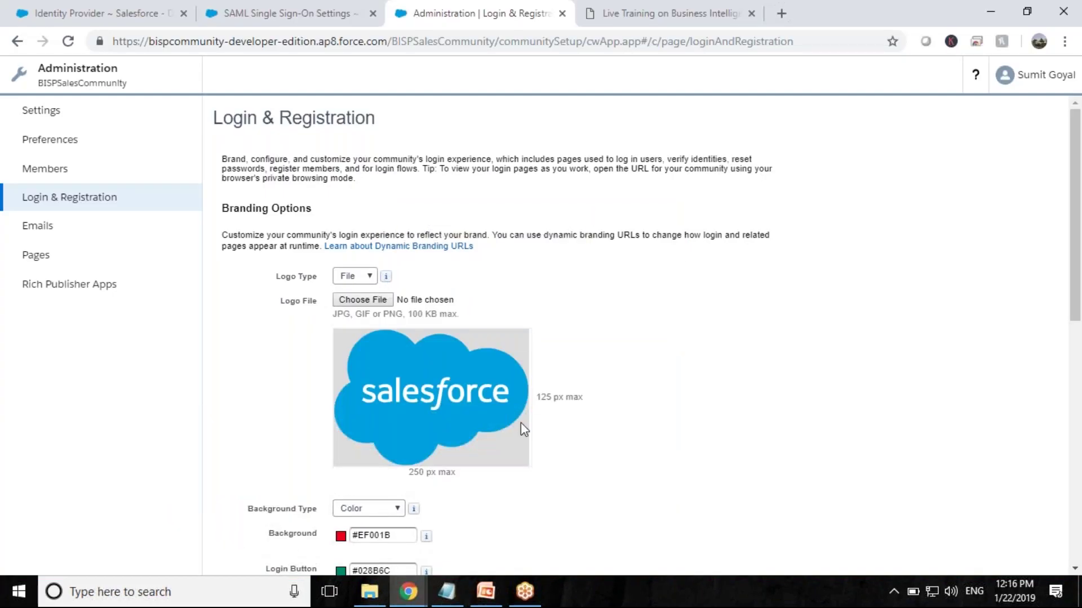
scroll(519, 425, down, 5)
- Set the community login background color to purple #A401AB and save
click(340, 219)
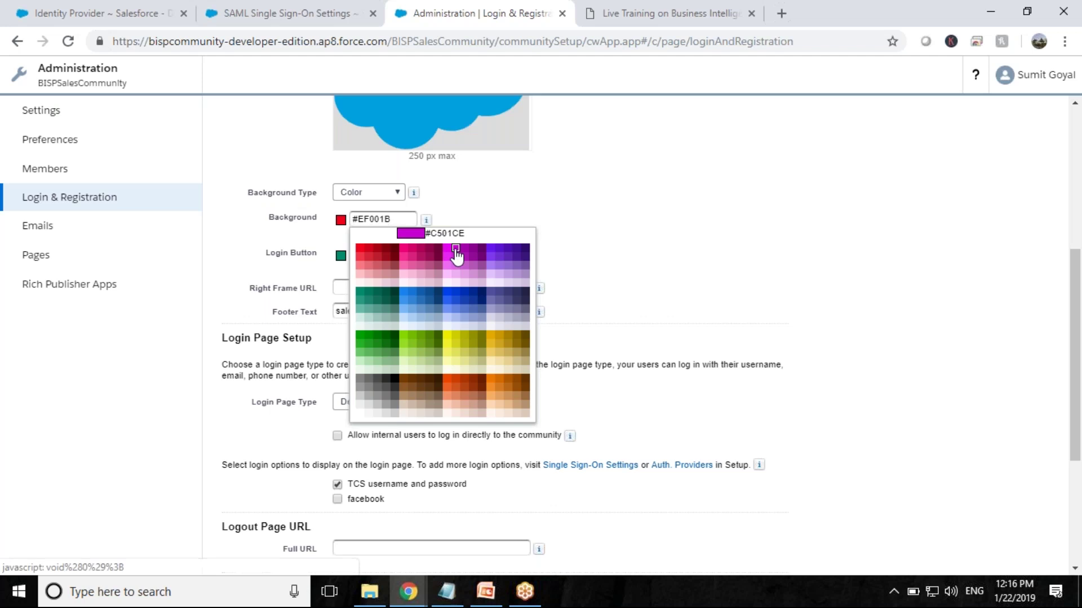
click(459, 251)
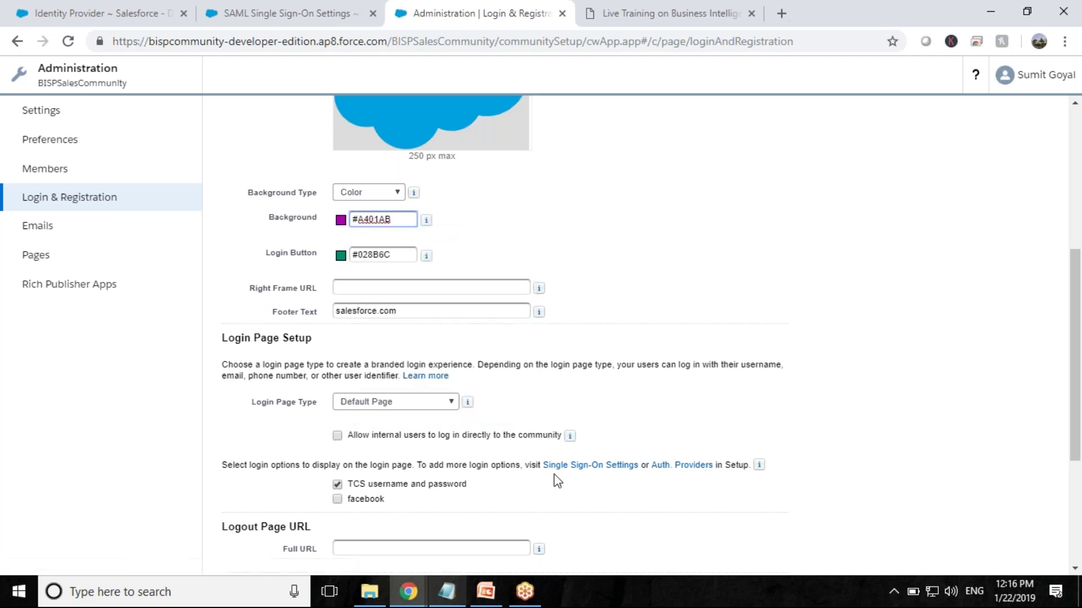
scroll(555, 478, down, 4)
click(470, 546)
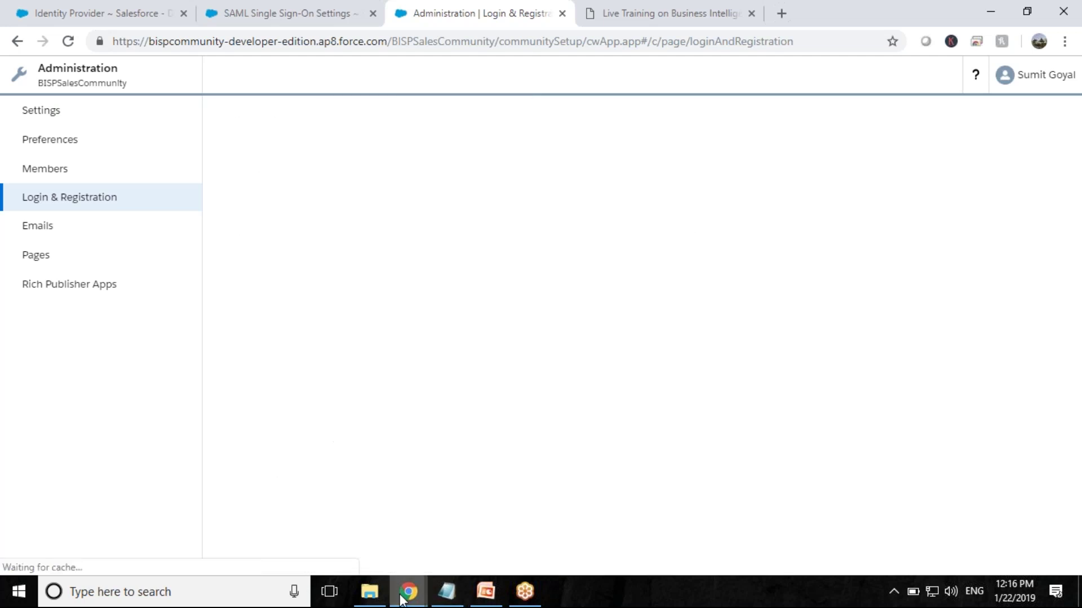
- Reload the community login page to confirm the purple background, then close the Live Training tab
mouse_move(409, 596)
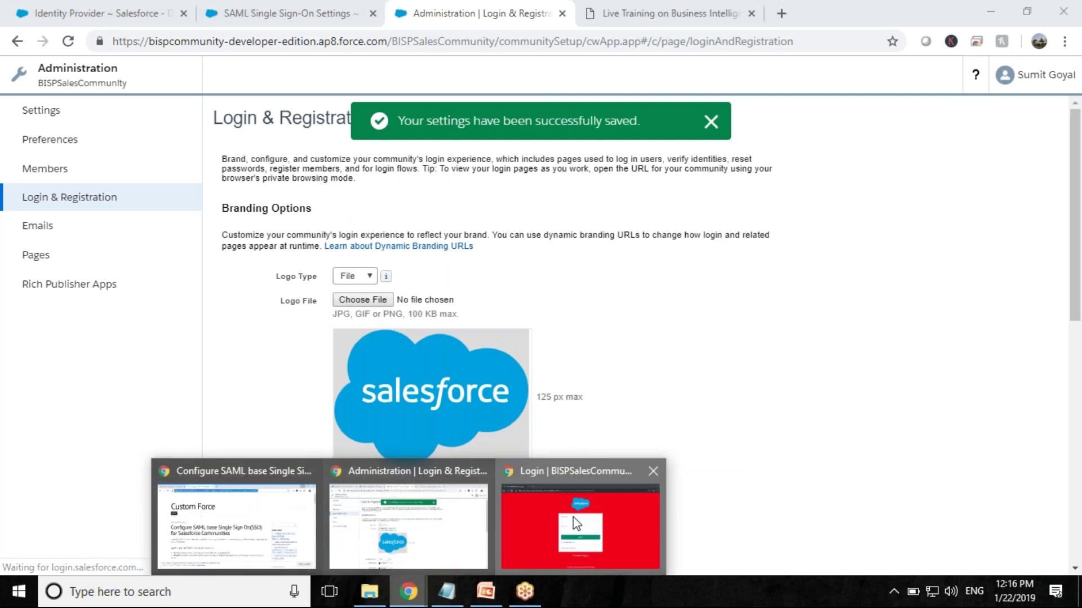
click(580, 530)
click(64, 43)
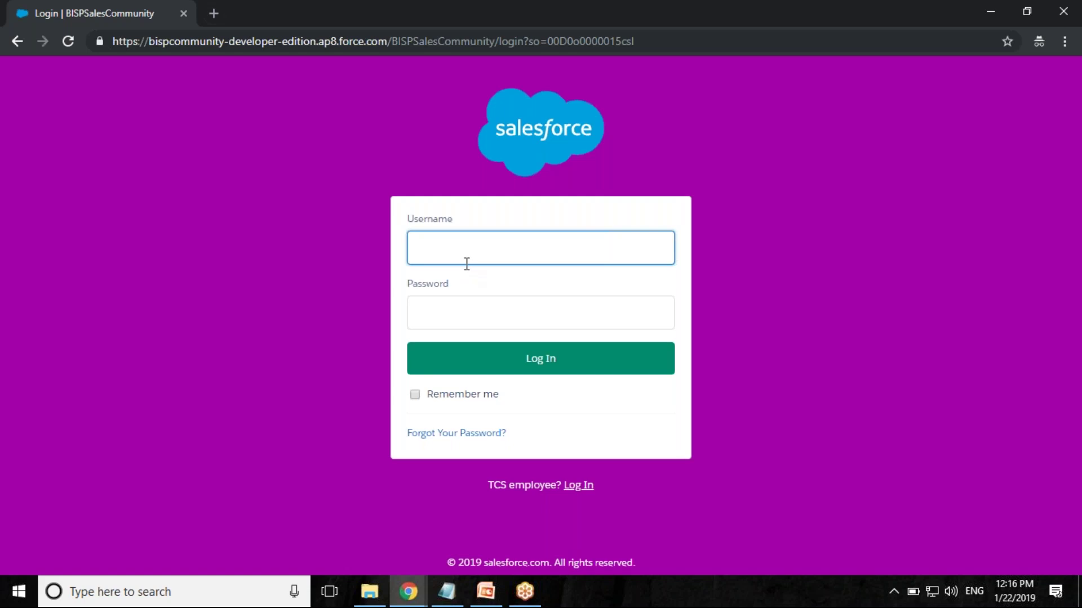
mouse_move(408, 590)
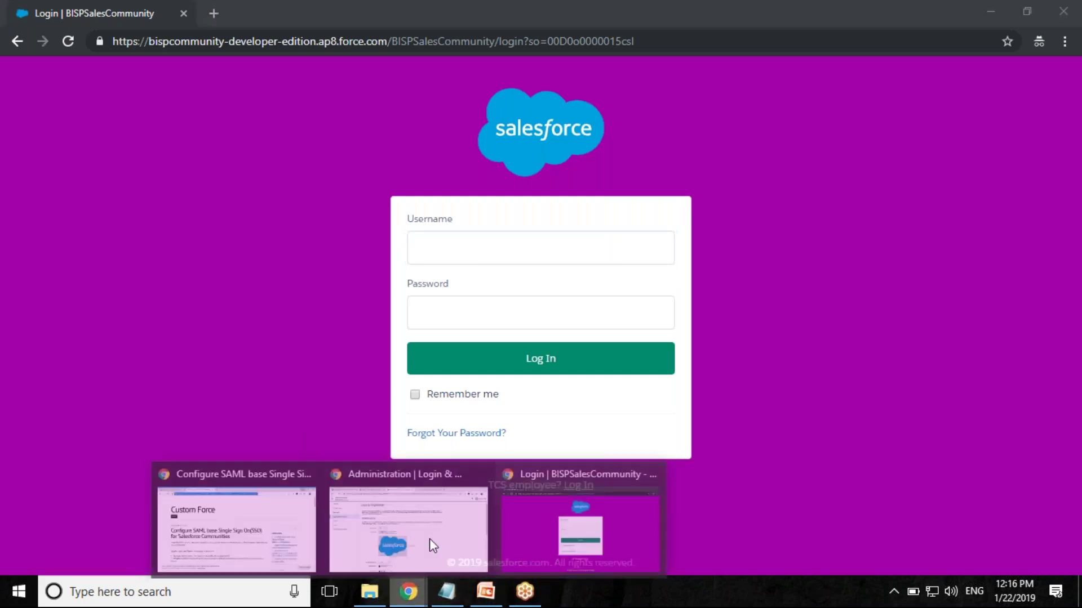
click(421, 566)
click(751, 13)
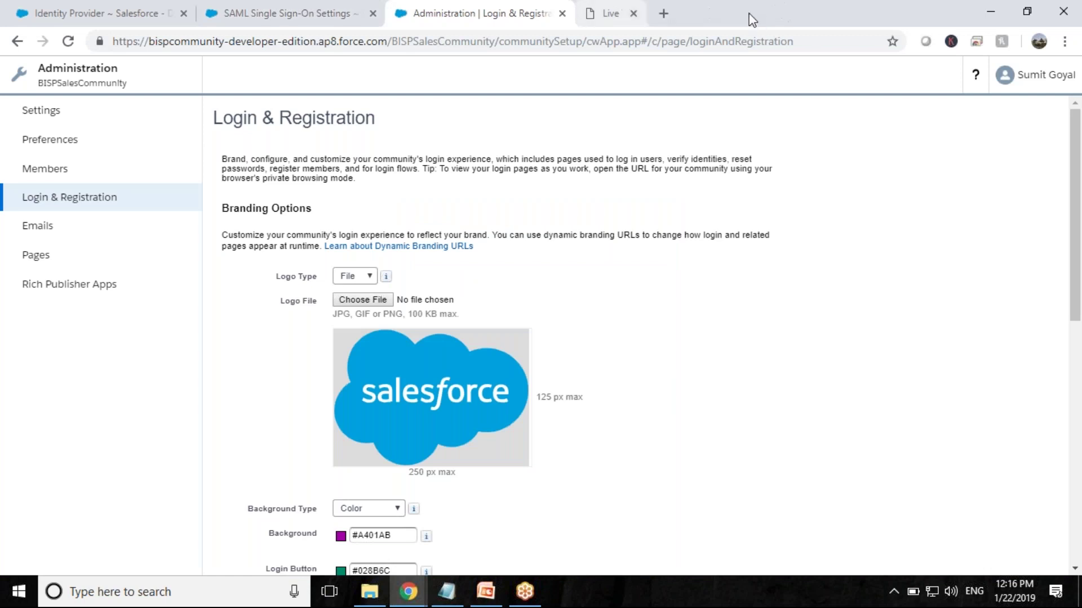
- Review the BISPSalesCommunity login URL among the community endpoints on the SAML Single Sign-On Settings page
click(293, 7)
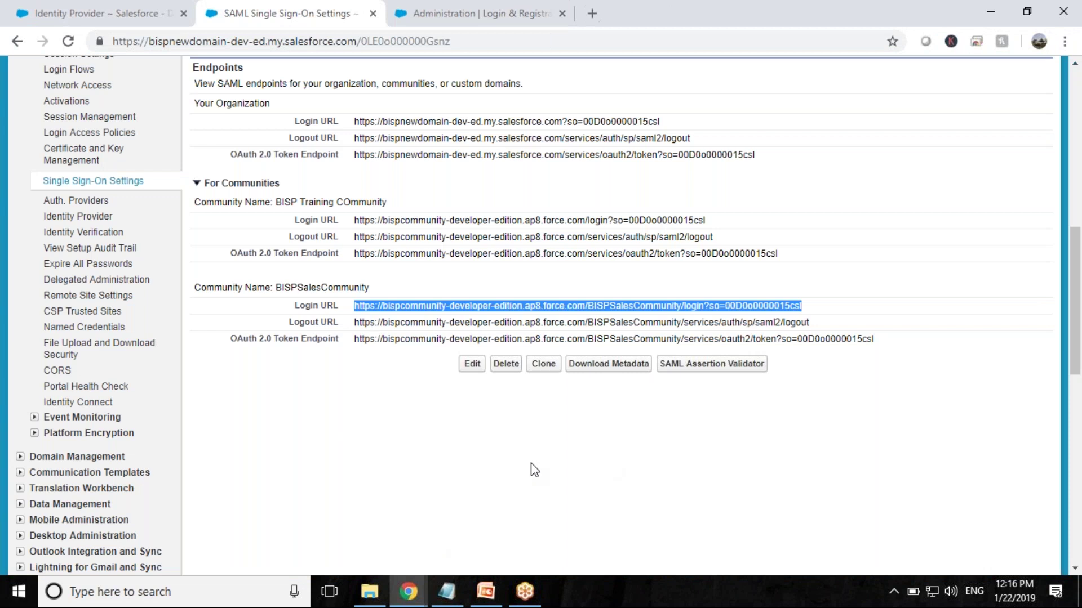
scroll(532, 471, up, 3)
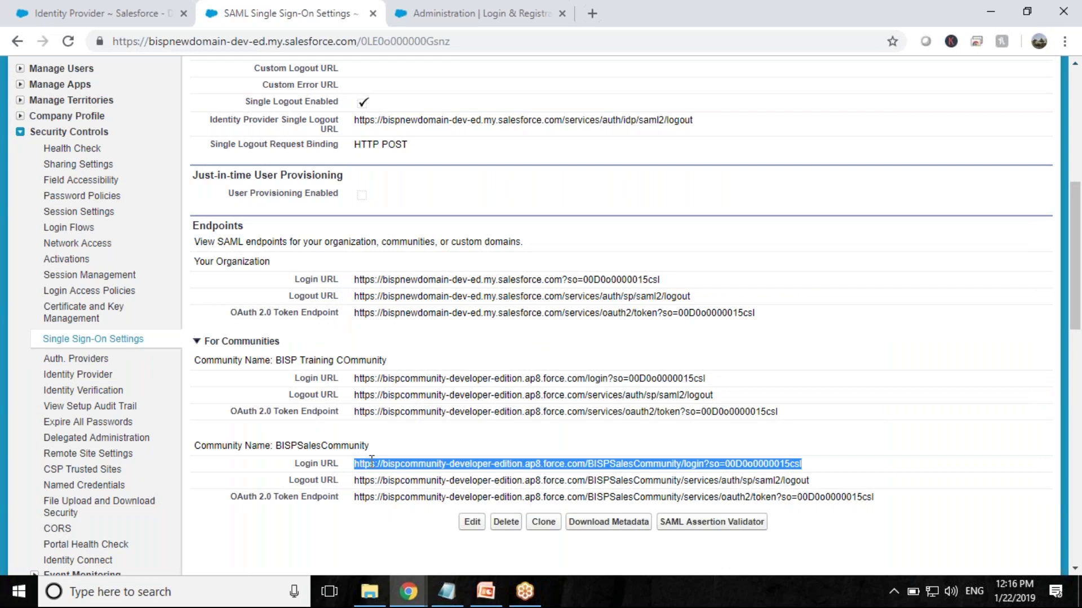
scroll(372, 461, up, 1)
scroll(371, 462, up, 7)
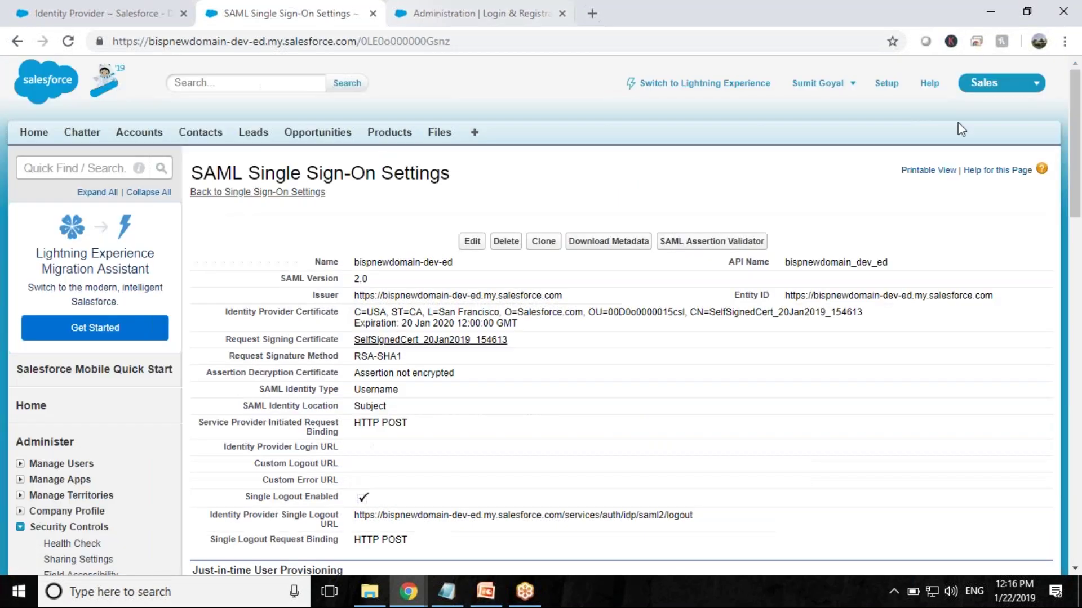
right_click(886, 83)
- Open Setup in a new tab and start a new connected app from Build > Create > Apps
click(892, 100)
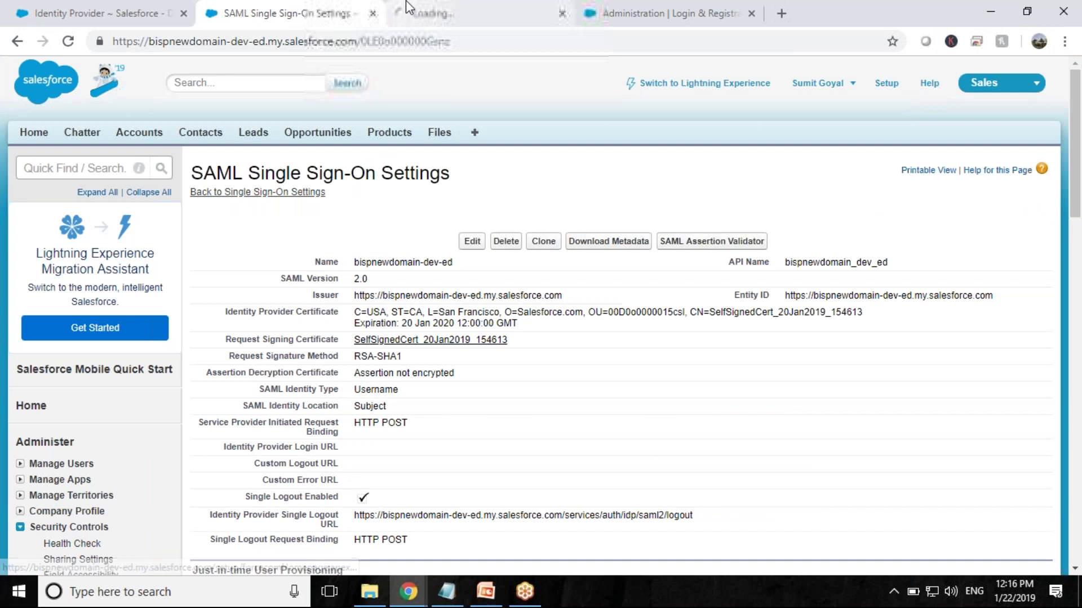
click(408, 14)
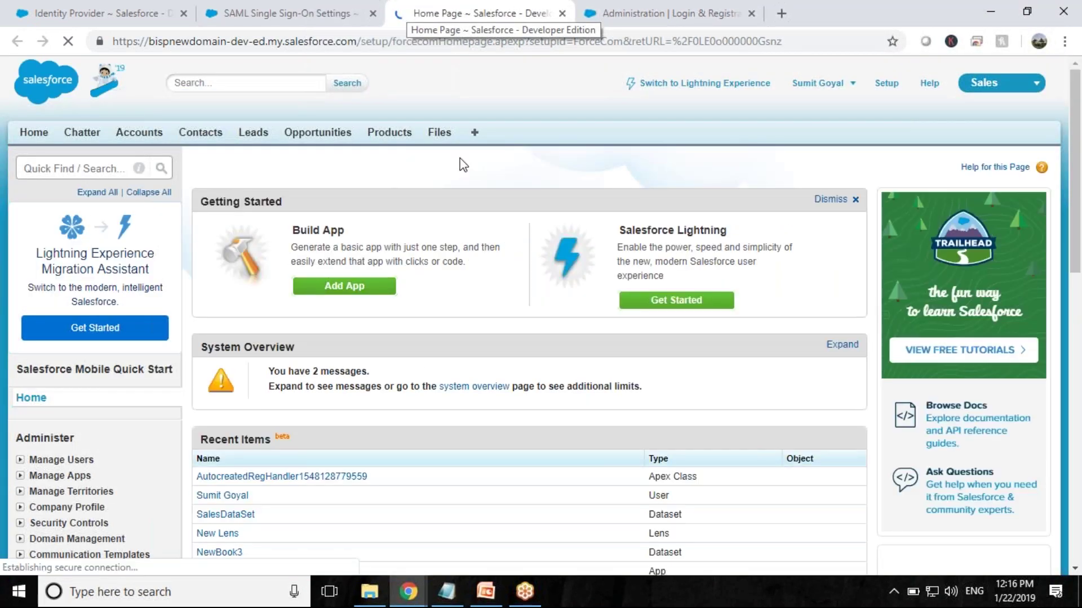
scroll(139, 437, down, 5)
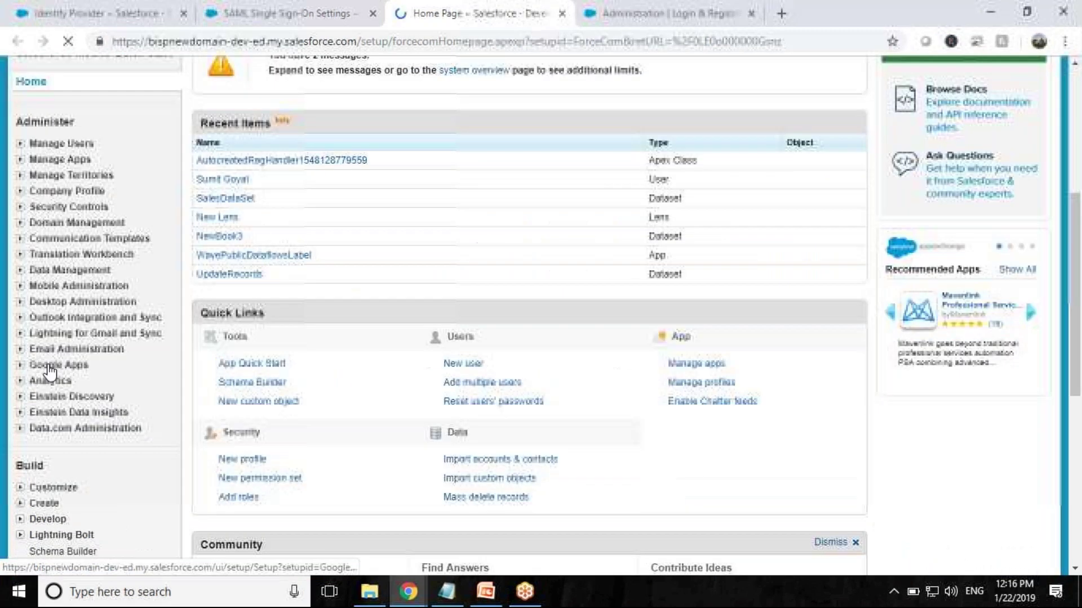
scroll(76, 458, down, 1)
click(44, 482)
scroll(56, 394, down, 2)
click(54, 361)
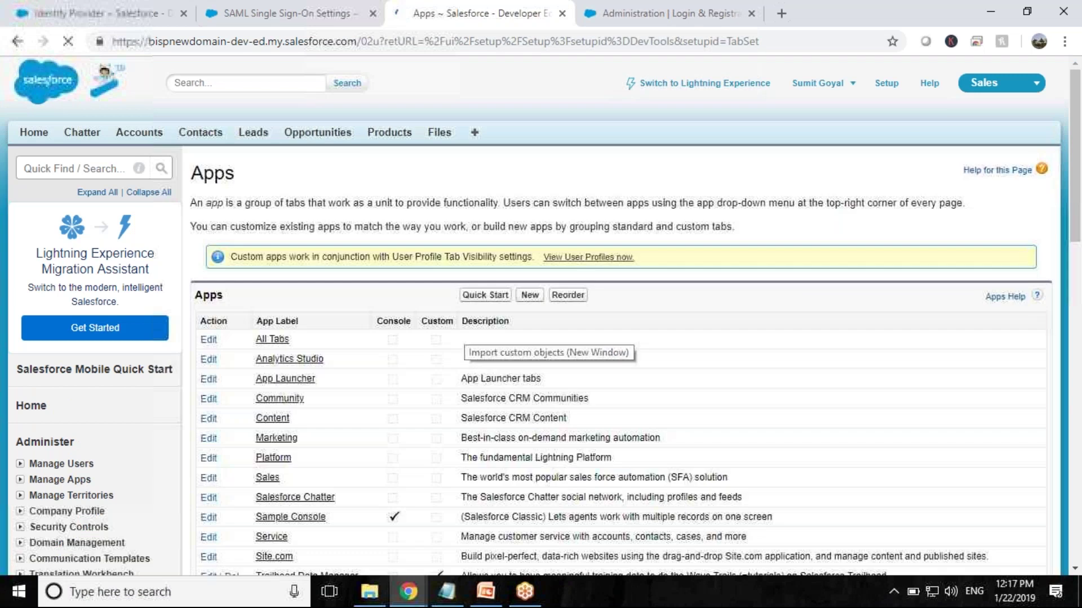
scroll(619, 315, down, 6)
click(473, 349)
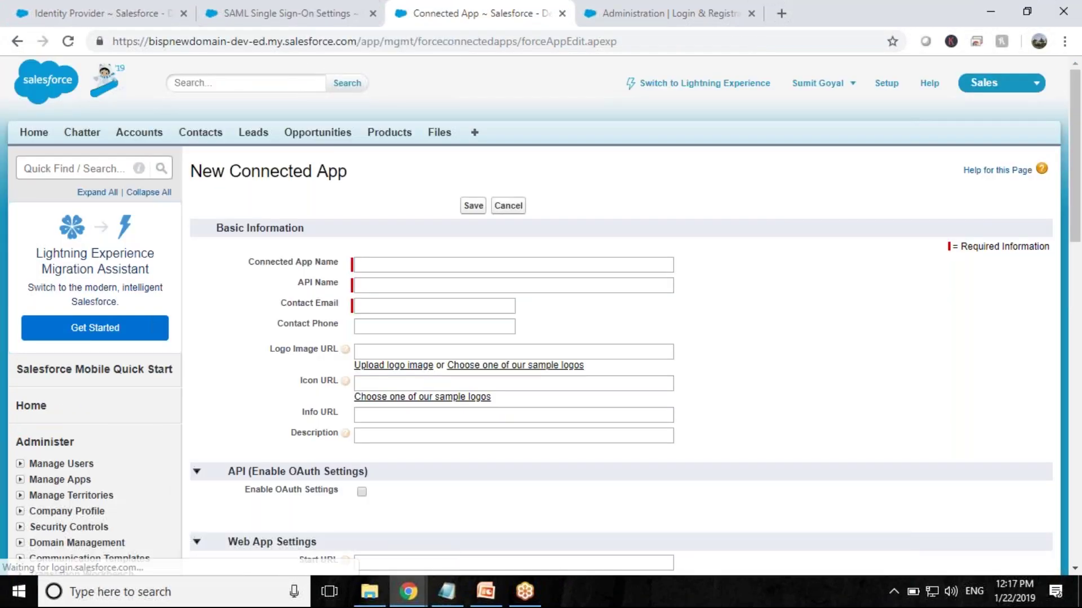
- Name the connected app 'Salesforce SSO App' (API name Salesforce_SSO_App) and enter the contact e-mail
click(390, 263)
text(Sa)
text(lesforce SSO )
text(APIs)
key(BackSpace)
key(BackSpace)
key(BackSpace)
text(pp)
key(Tab)
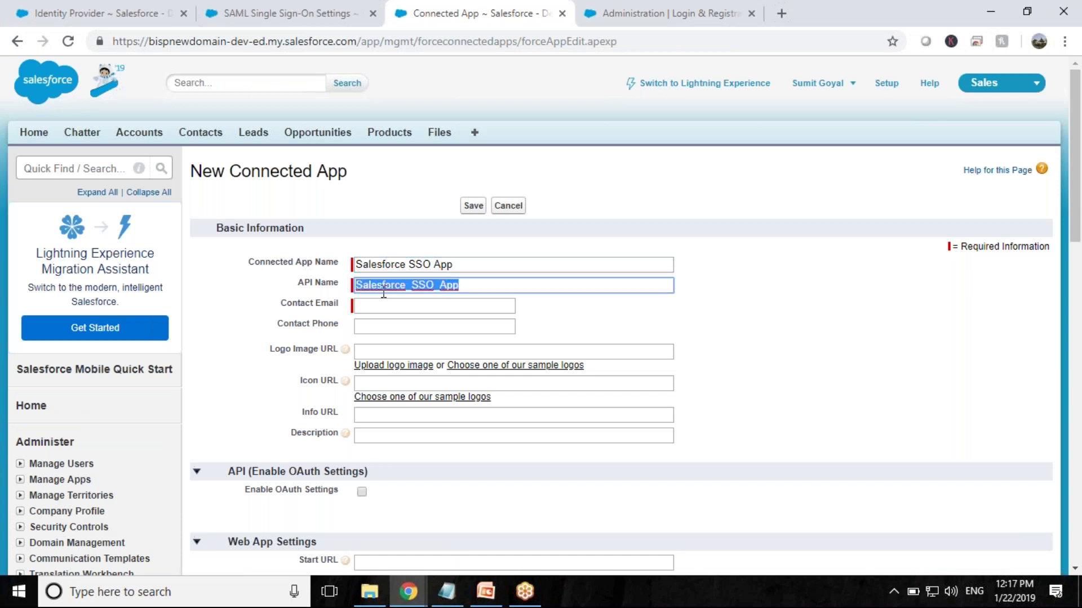
click(385, 311)
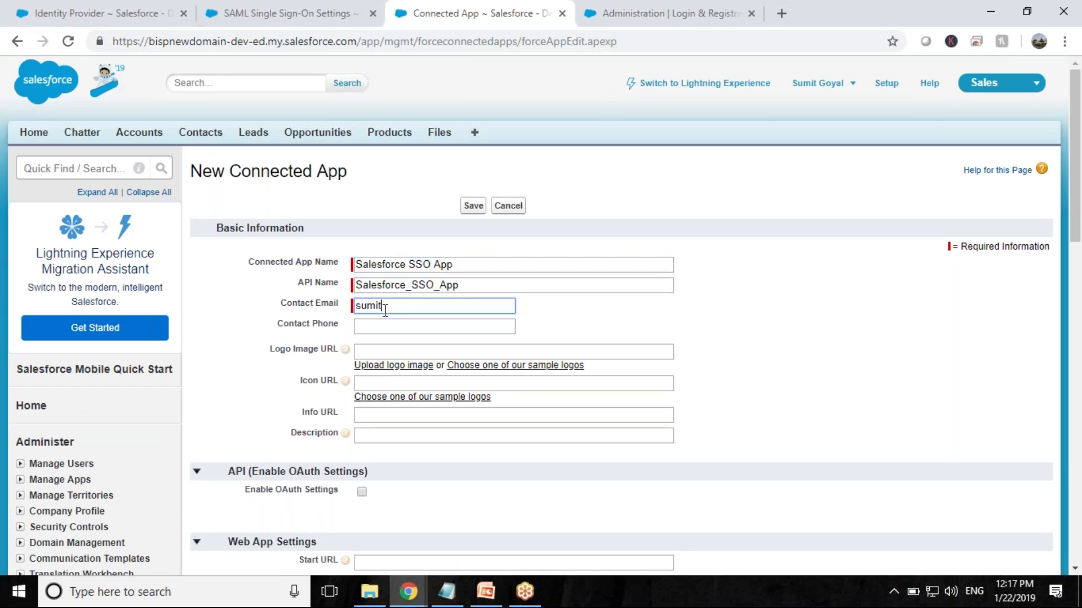
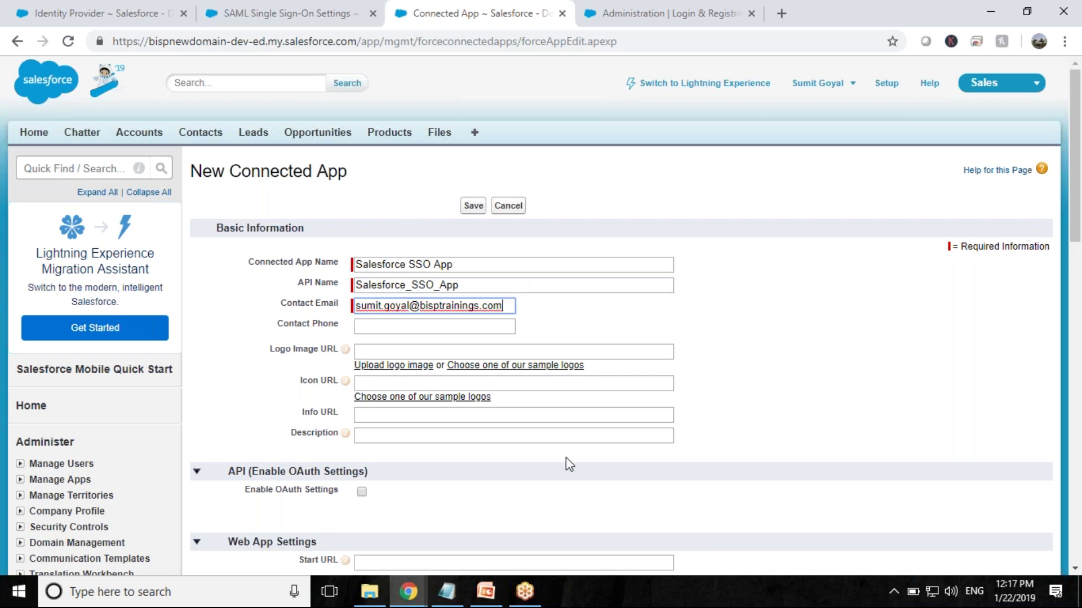
scroll(565, 458, down, 3)
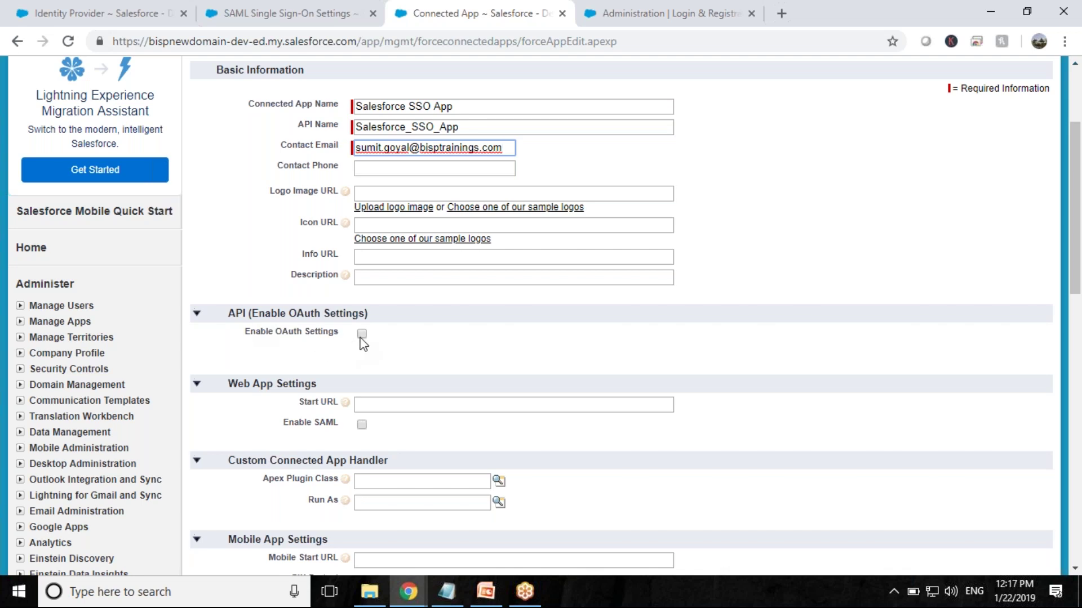
- Enable SAML and fill the Entity Id with the org's entity ID from the SSO settings
click(362, 424)
click(401, 446)
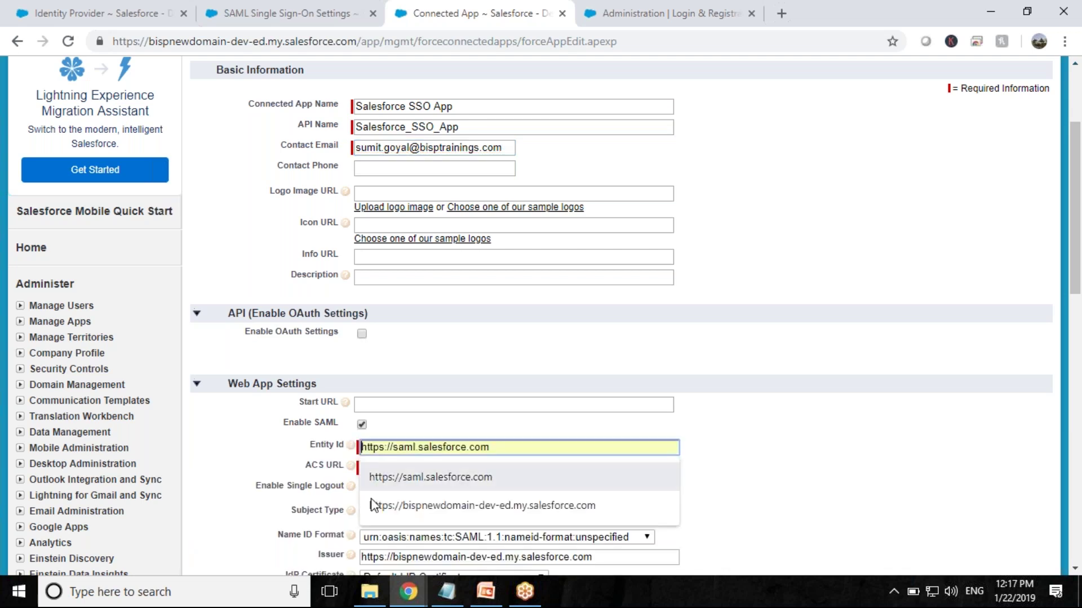
click(338, 12)
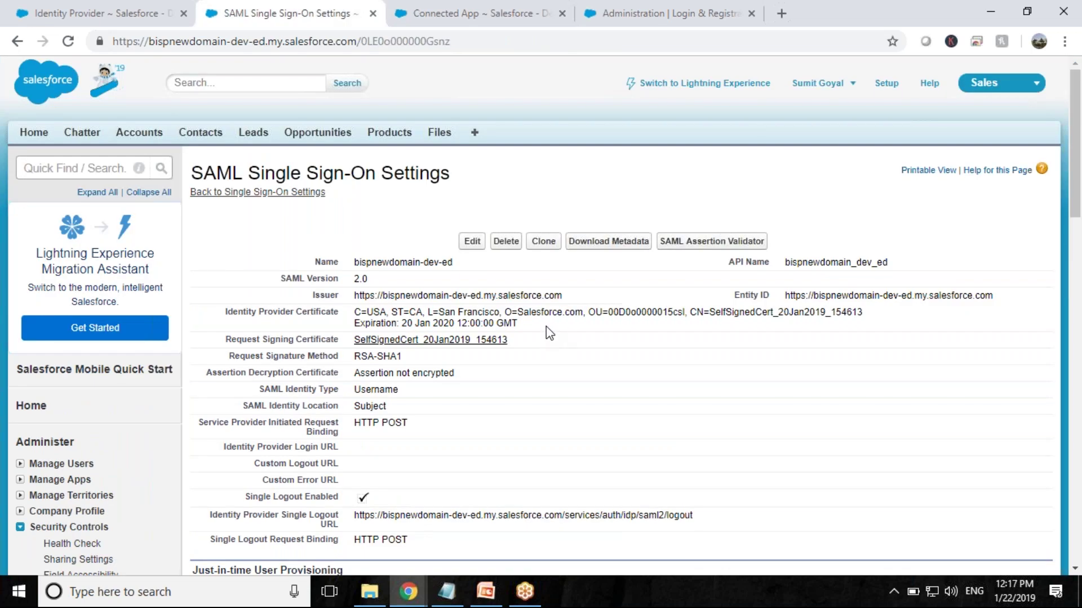
scroll(545, 327, down, 1)
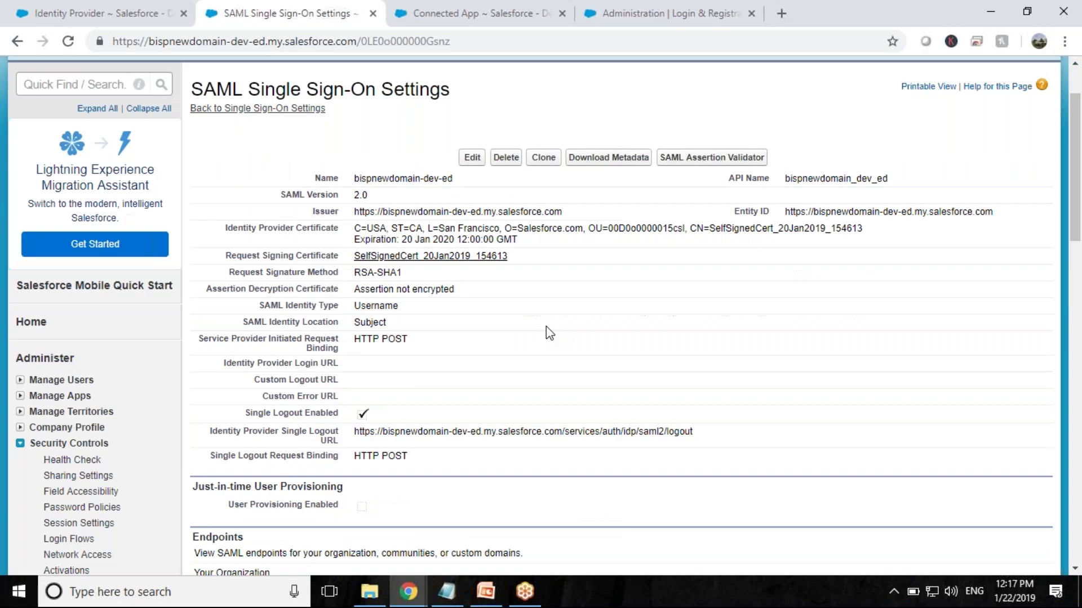
scroll(546, 326, up, 1)
drag(785, 296, 994, 296)
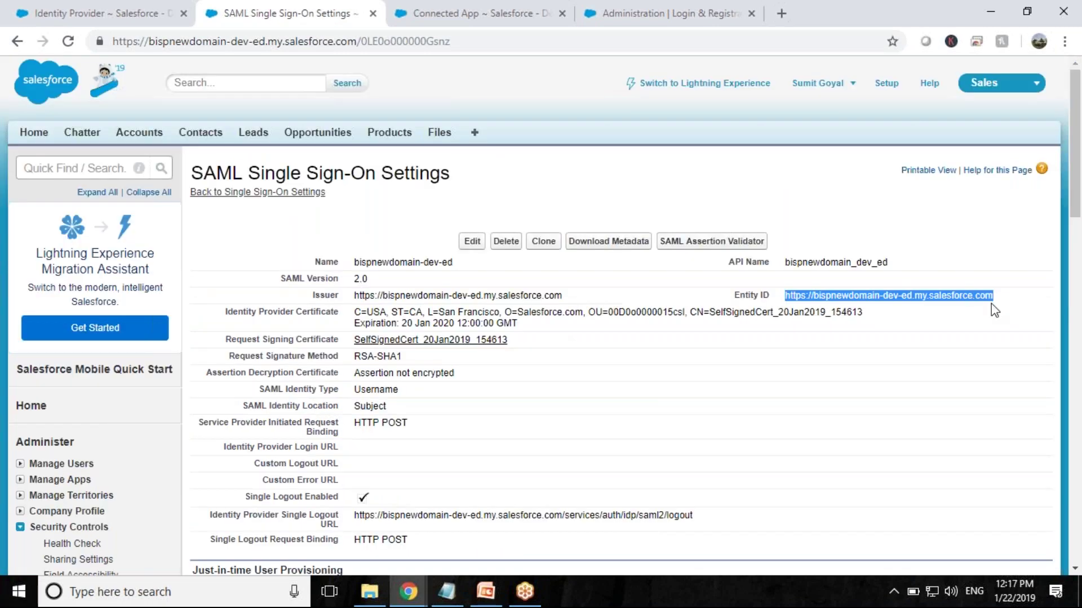
click(536, 7)
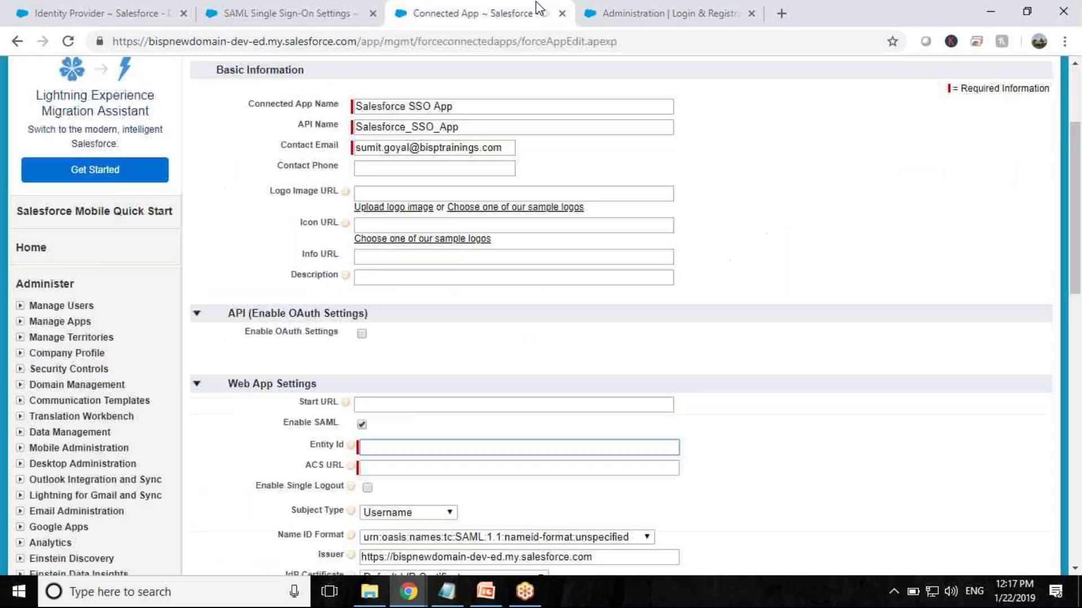
click(473, 448)
click(474, 488)
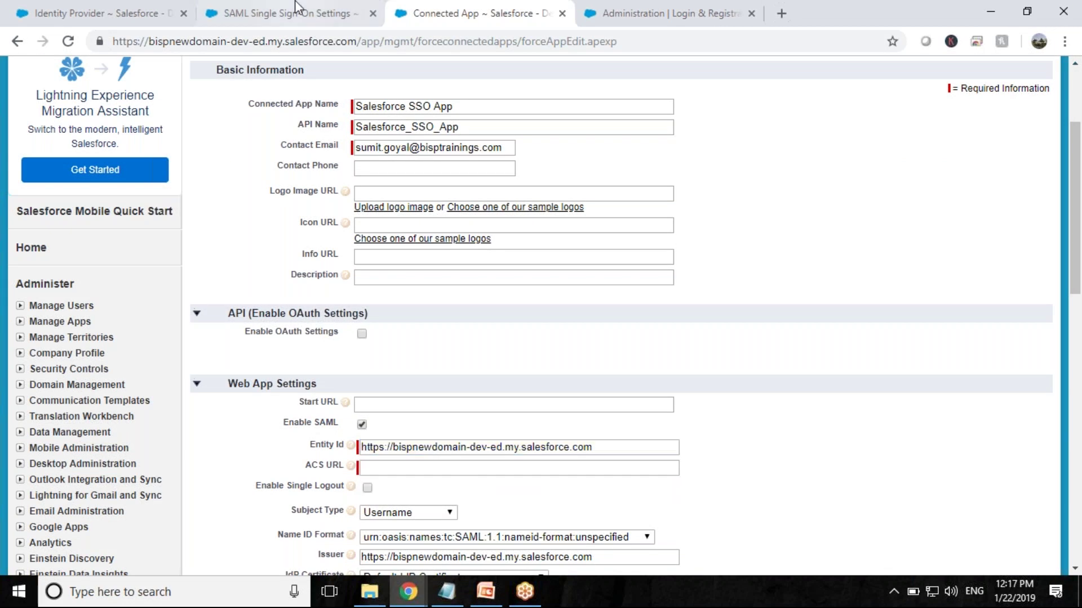
mouse_move(352, 467)
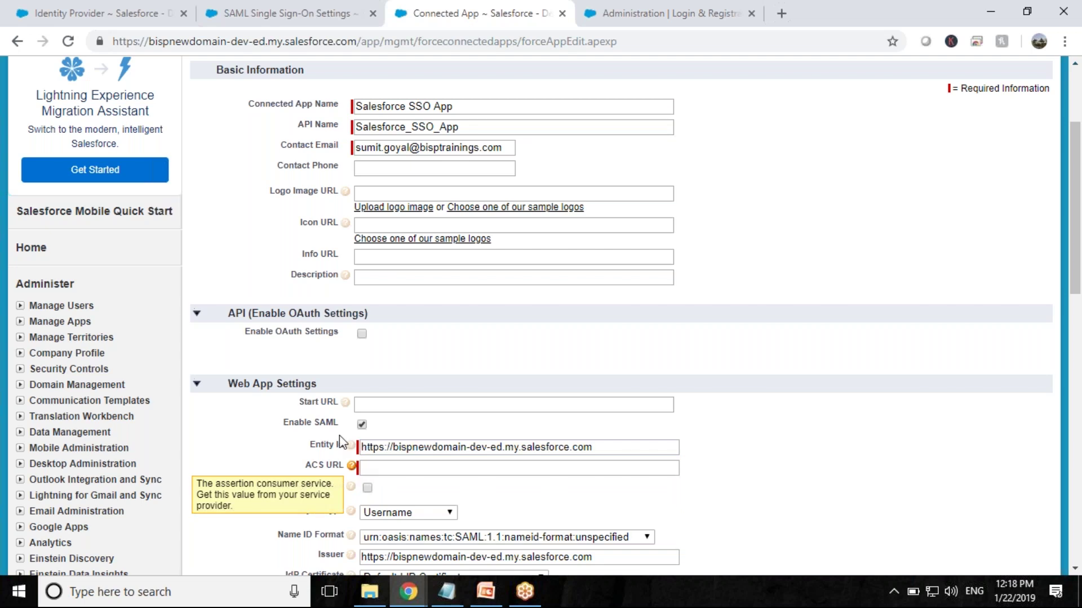
- Copy the BISPSalesCommunity login URL into the ACS URL field
click(360, 11)
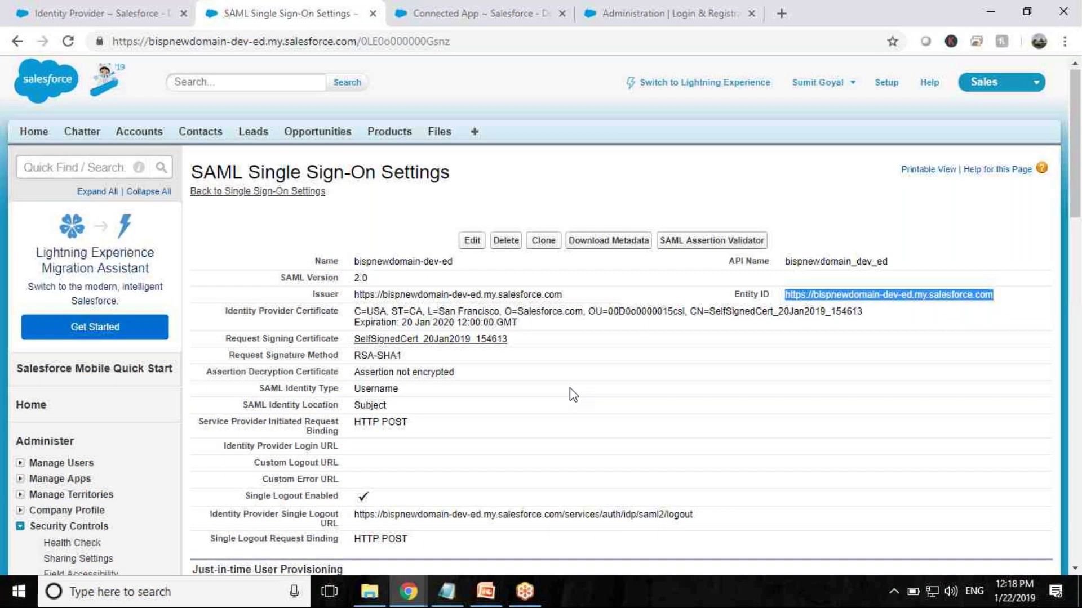
scroll(572, 394, down, 8)
drag(801, 385, 354, 384)
key(ctrl+c)
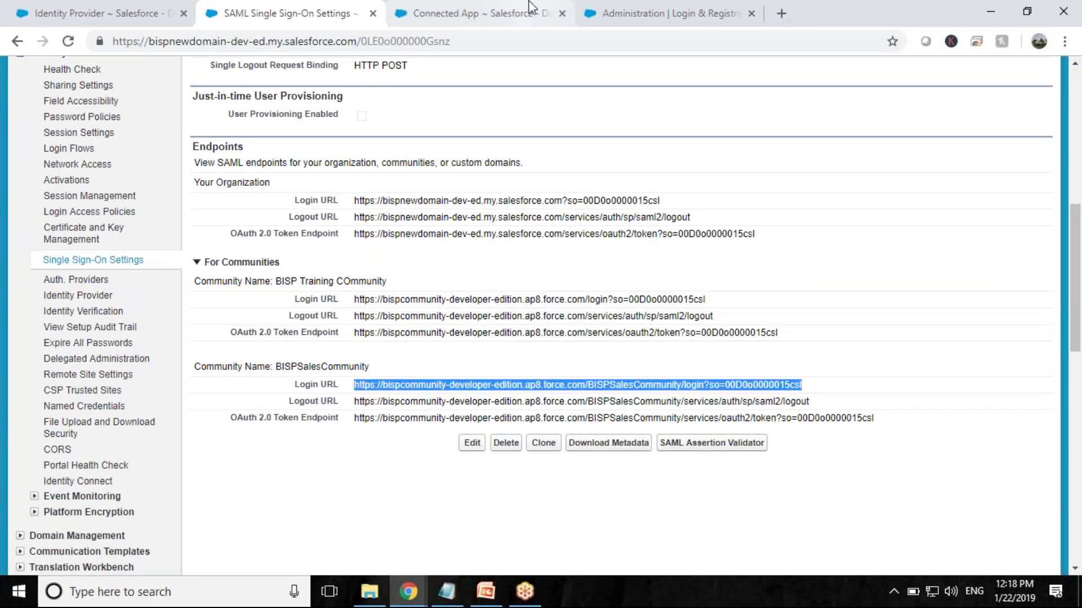
click(529, 11)
click(518, 467)
key(ctrl+v)
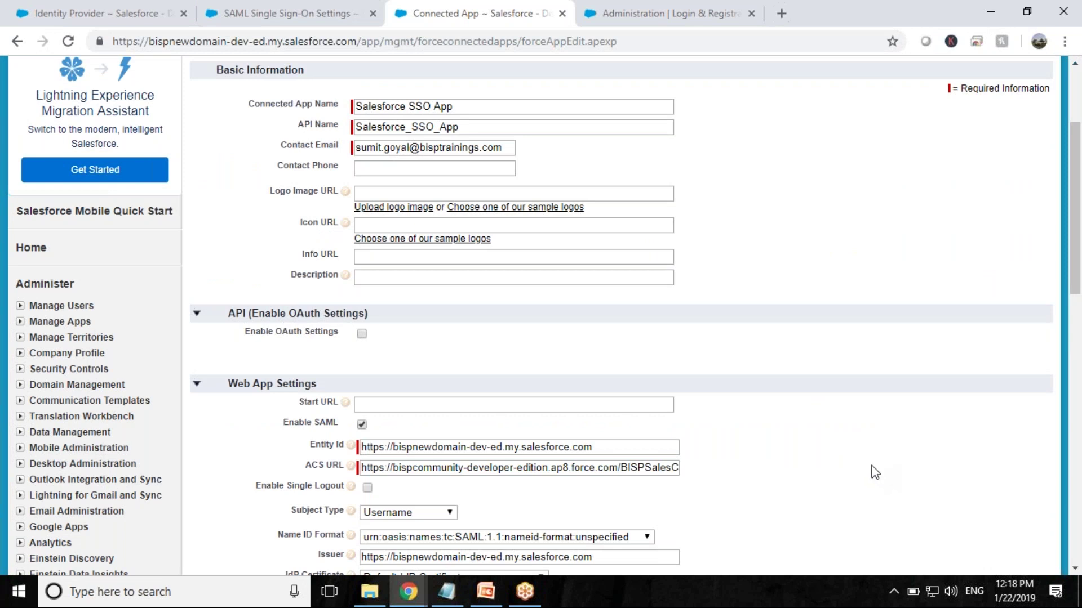
- Save the Salesforce SSO App and open its management page
scroll(875, 472, down, 1)
scroll(875, 473, down, 3)
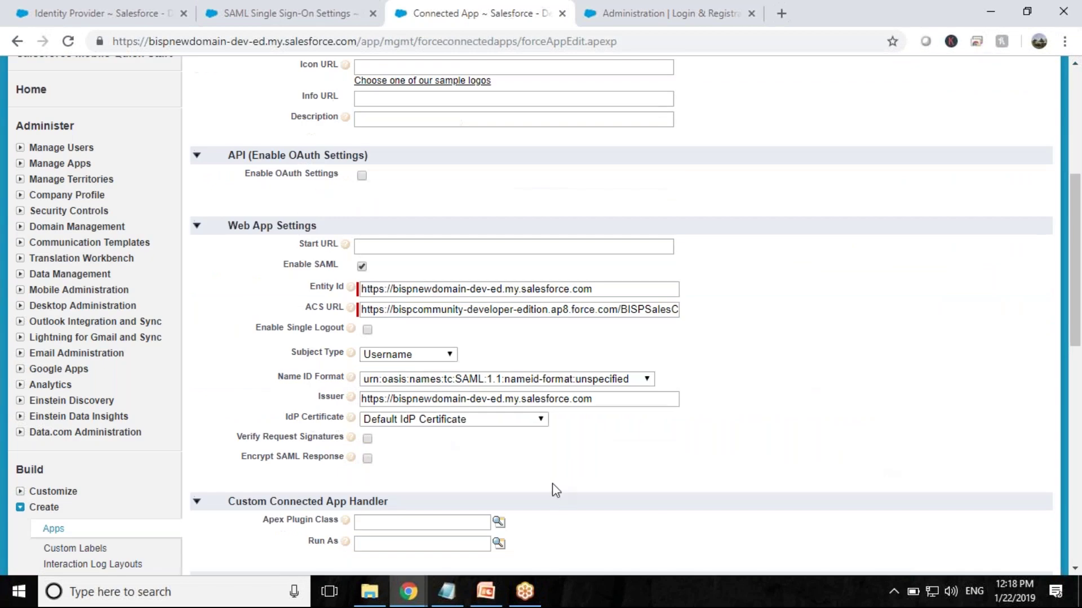
scroll(499, 404, down, 7)
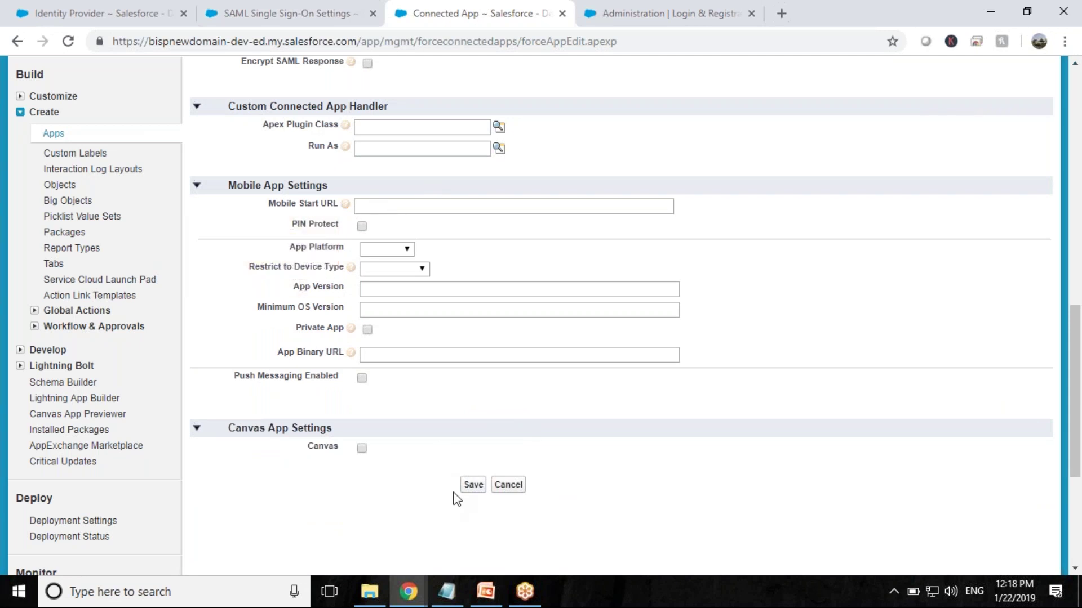
click(475, 487)
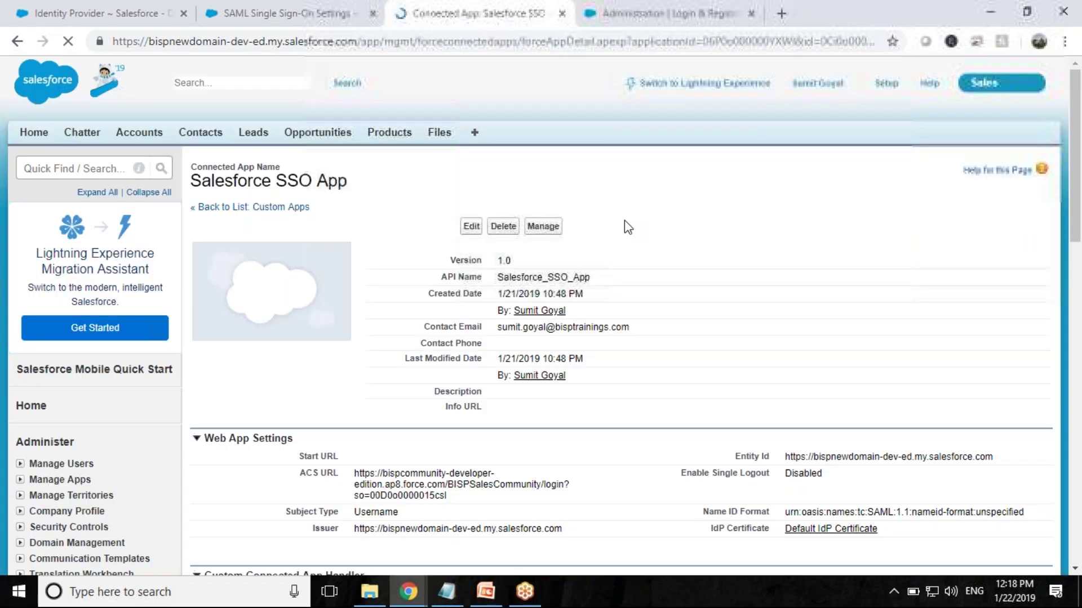
click(542, 227)
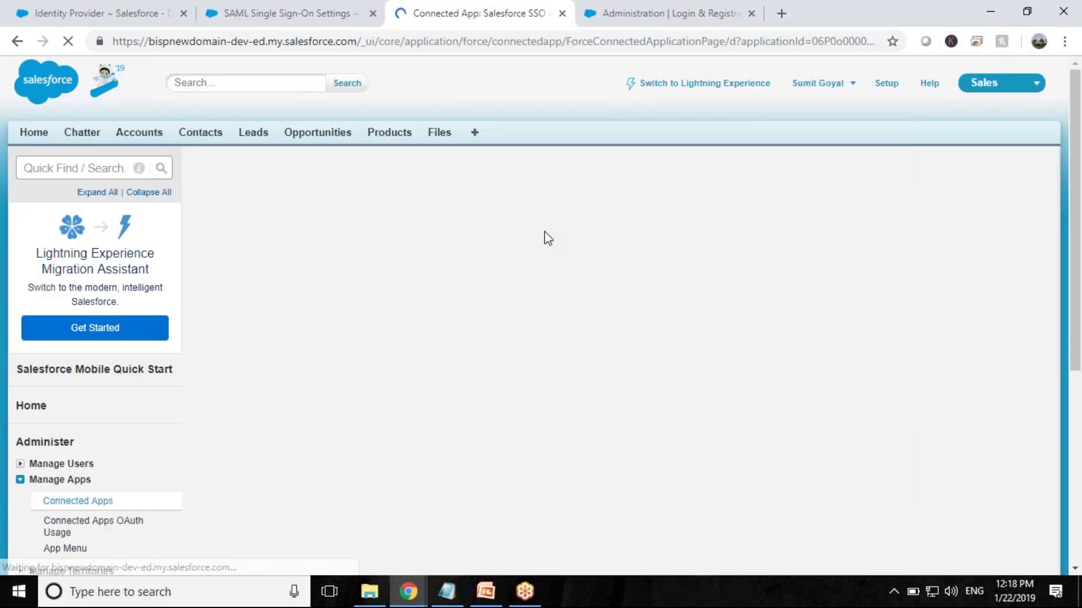
scroll(507, 405, down, 10)
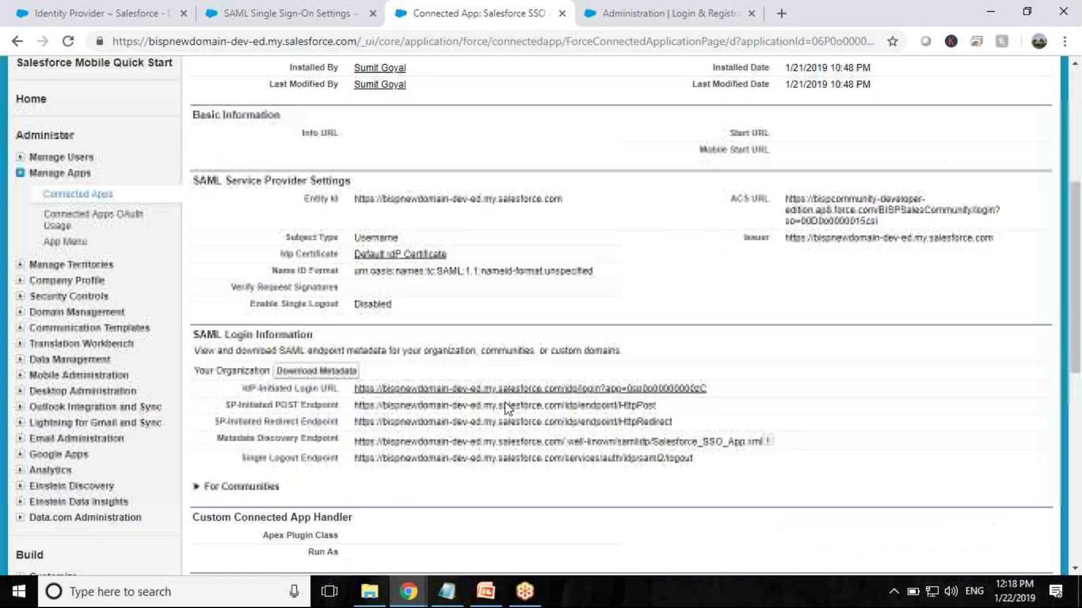
- Grant System Administrator, Standard Guest and Customer Community User profiles access to the app and save
click(483, 377)
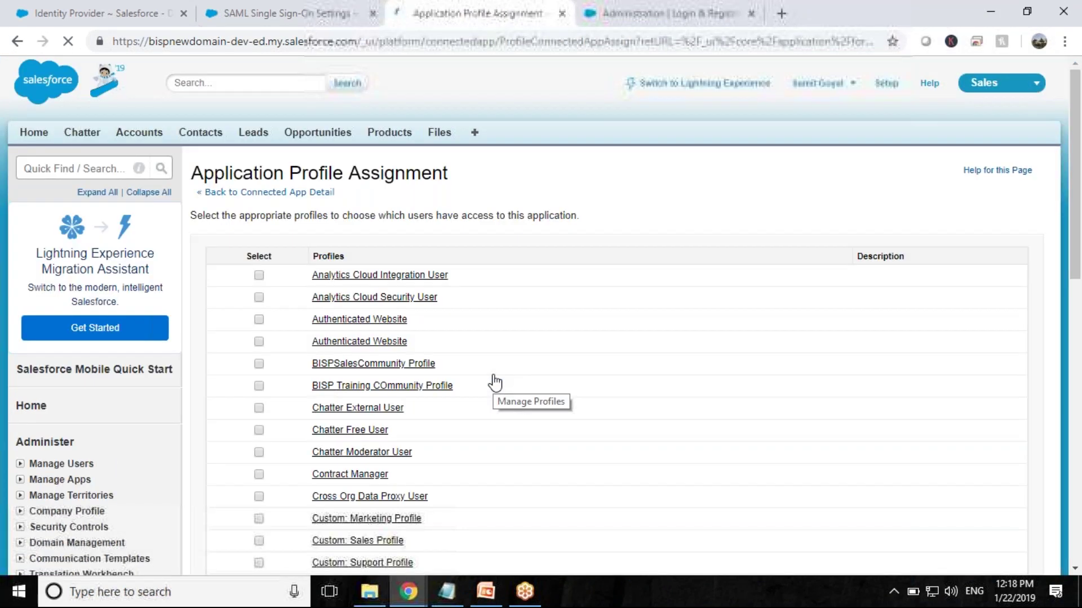
scroll(354, 400, down, 15)
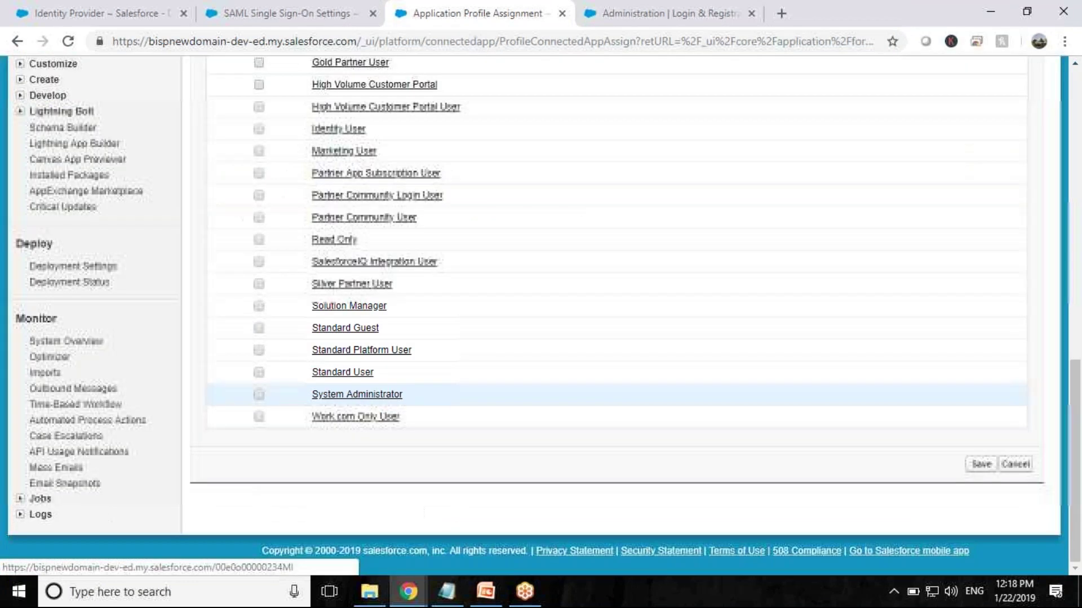
click(259, 395)
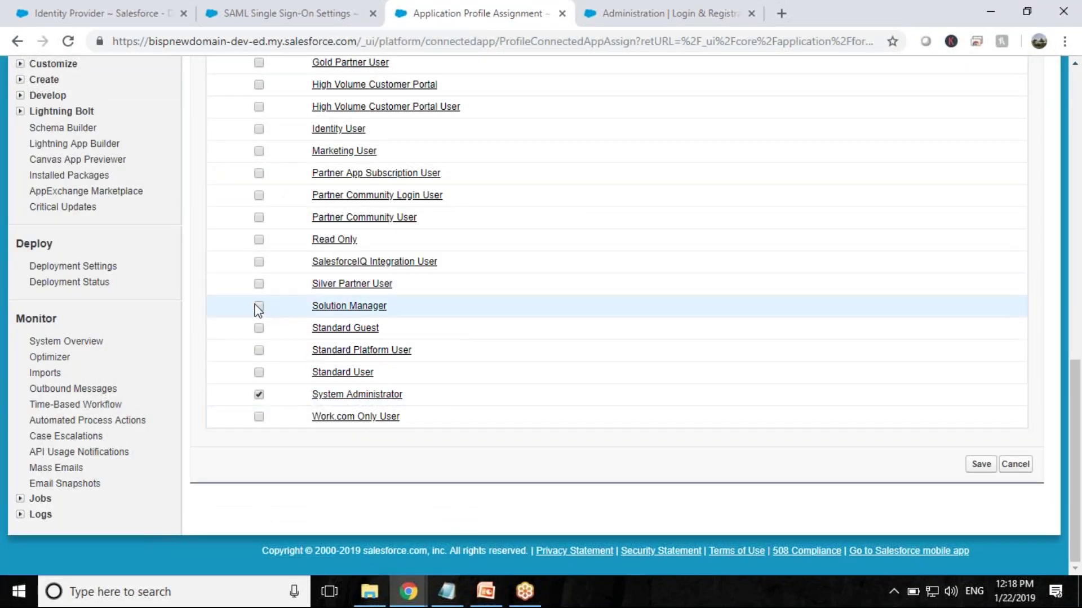
click(259, 329)
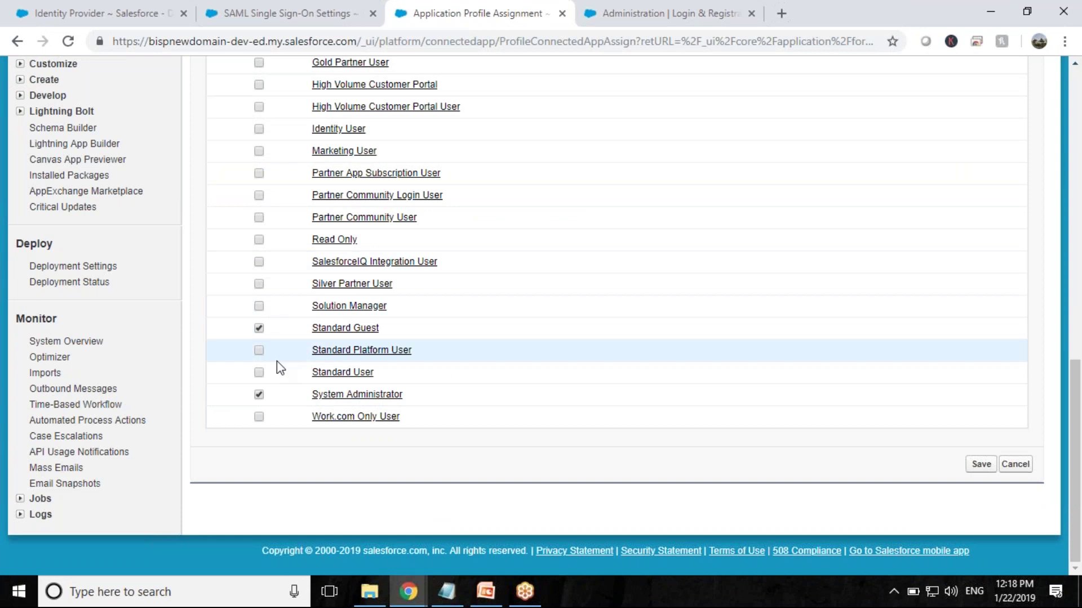
scroll(277, 363, up, 5)
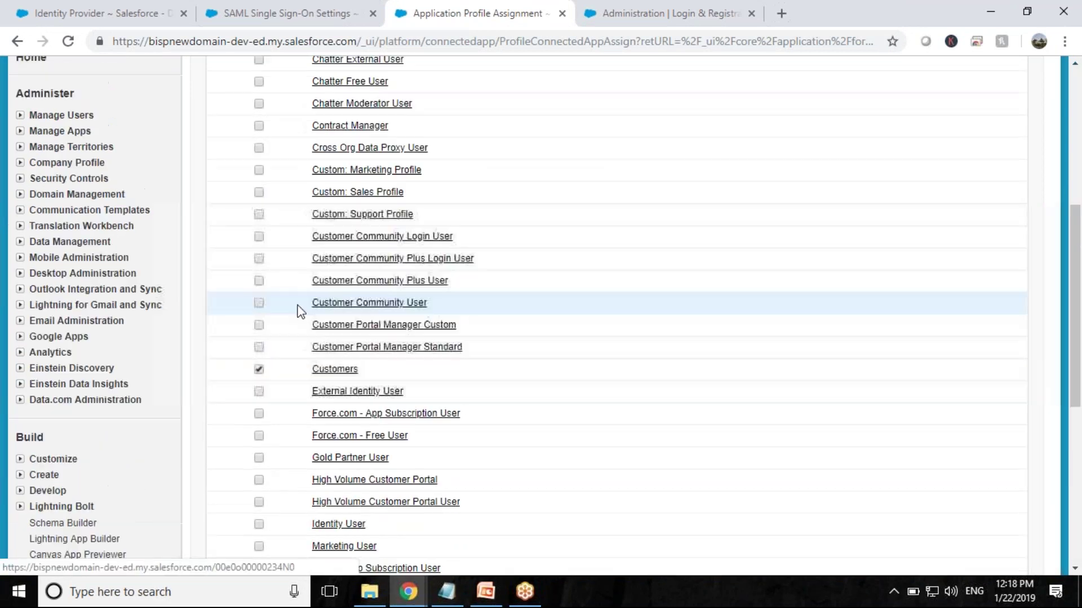
click(259, 302)
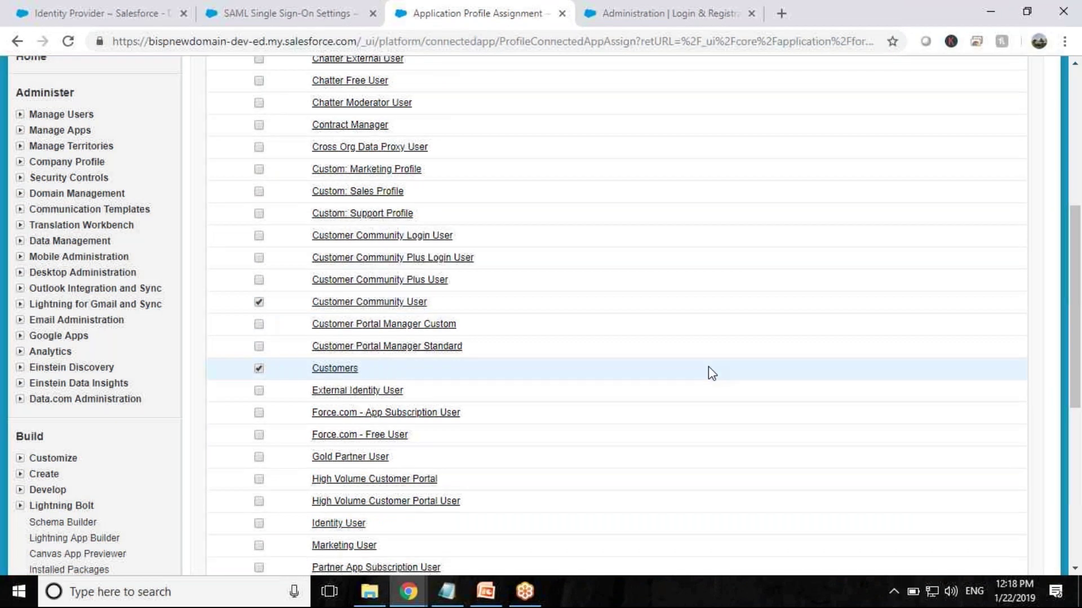
scroll(708, 372, down, 2)
scroll(708, 371, down, 5)
click(980, 464)
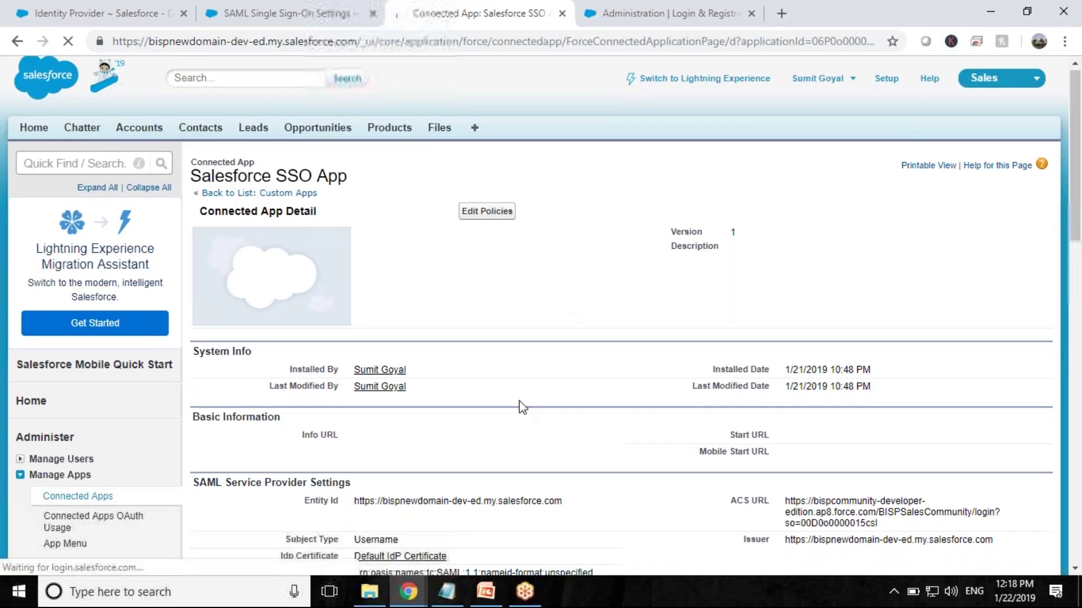
- Select and copy the IdP-Initiated Login URL under SAML Login Information
scroll(523, 406, down, 10)
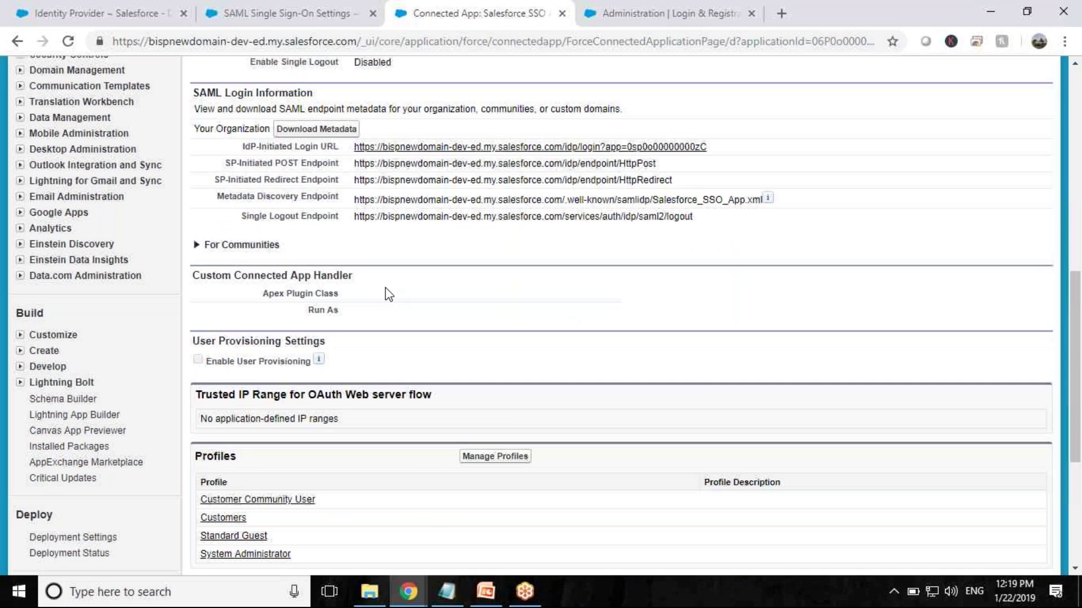
scroll(714, 305, up, 3)
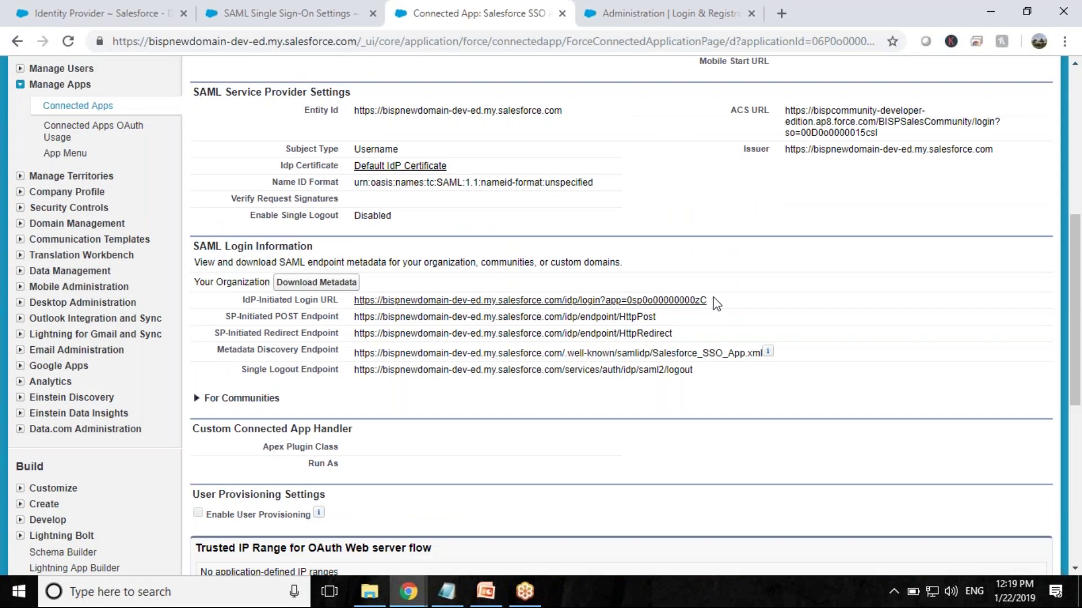
drag(713, 302, 353, 302)
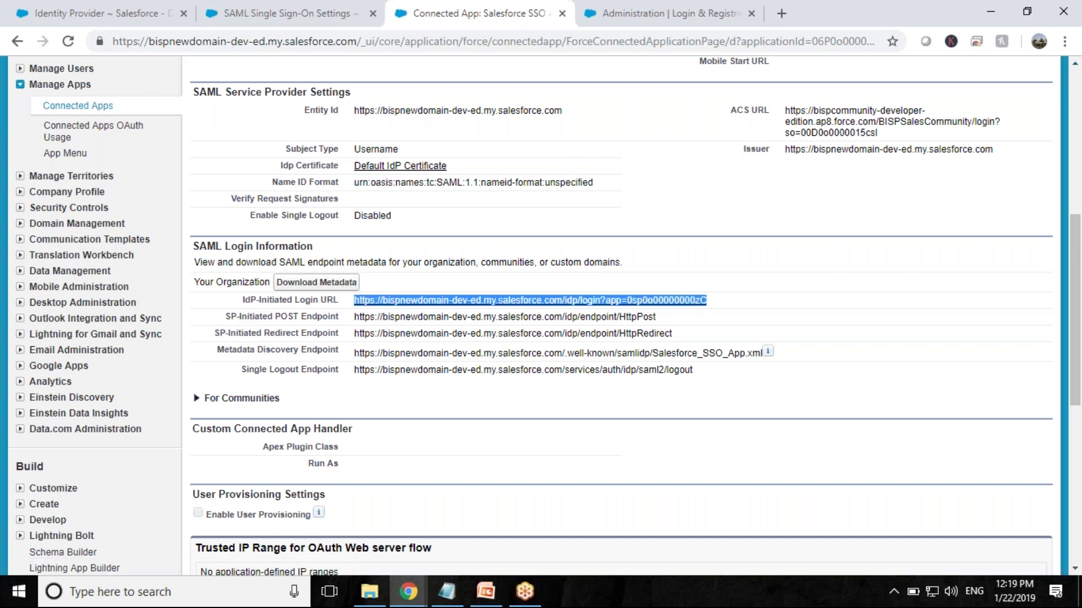
right_click(407, 304)
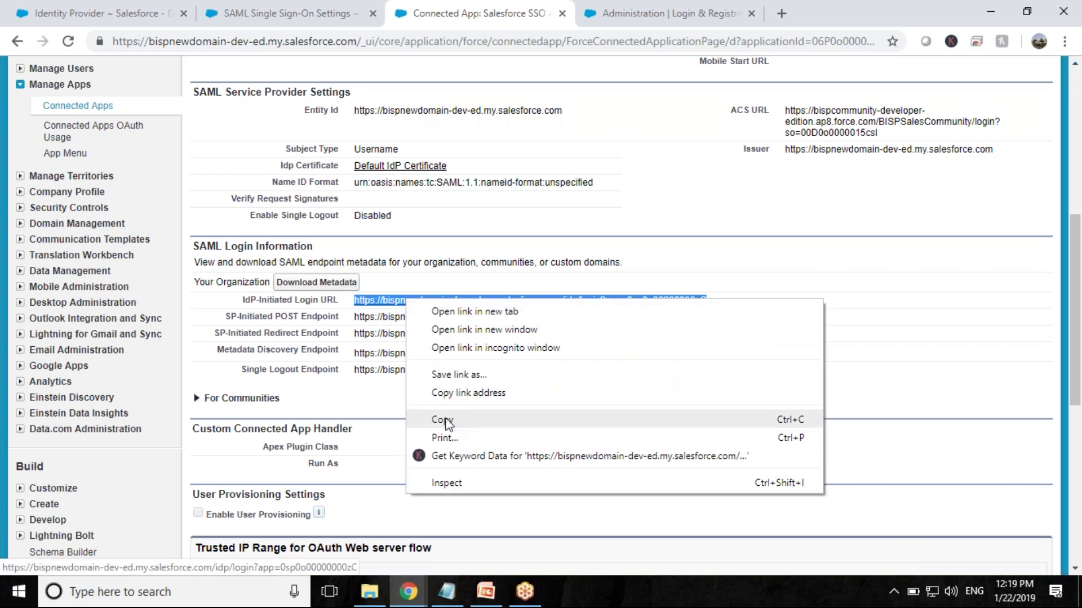
click(448, 418)
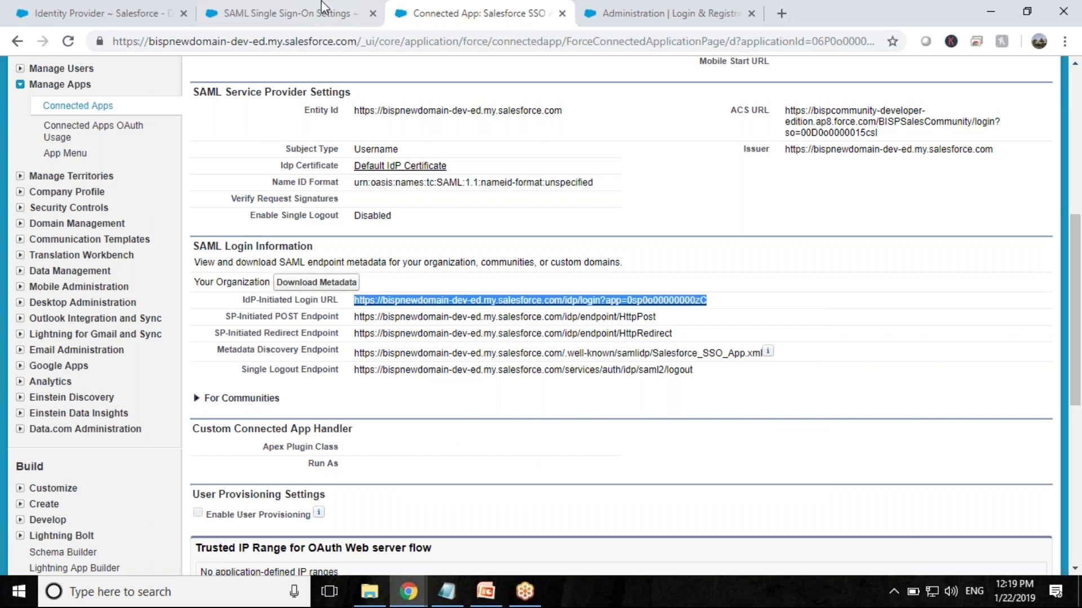
- Paste the app's IdP-Initiated Login URL into Identity Provider Login URL and save the SSO settings
click(299, 13)
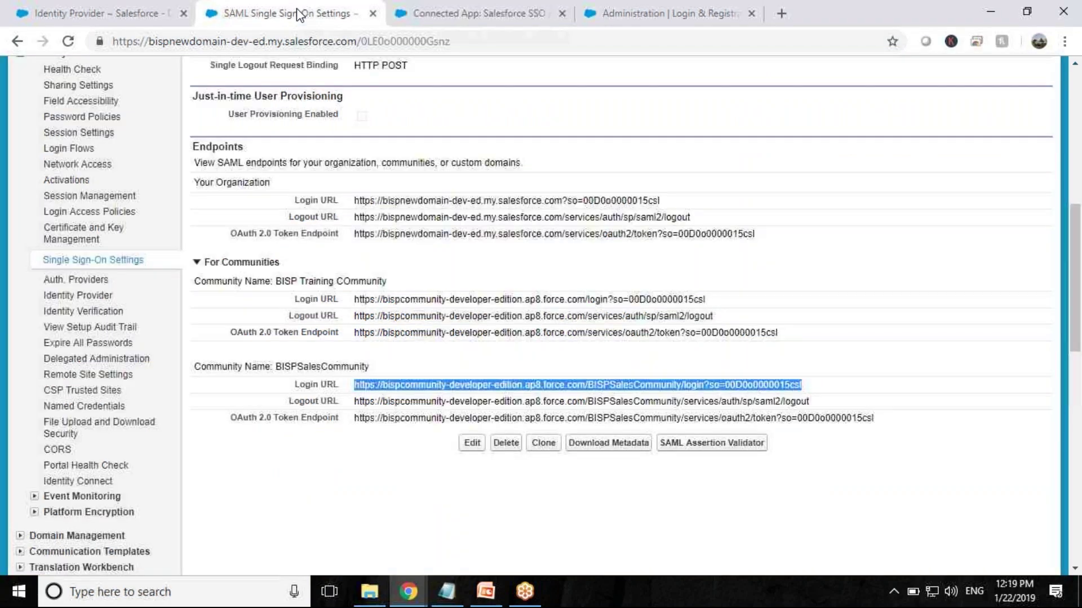
scroll(465, 155, up, 4)
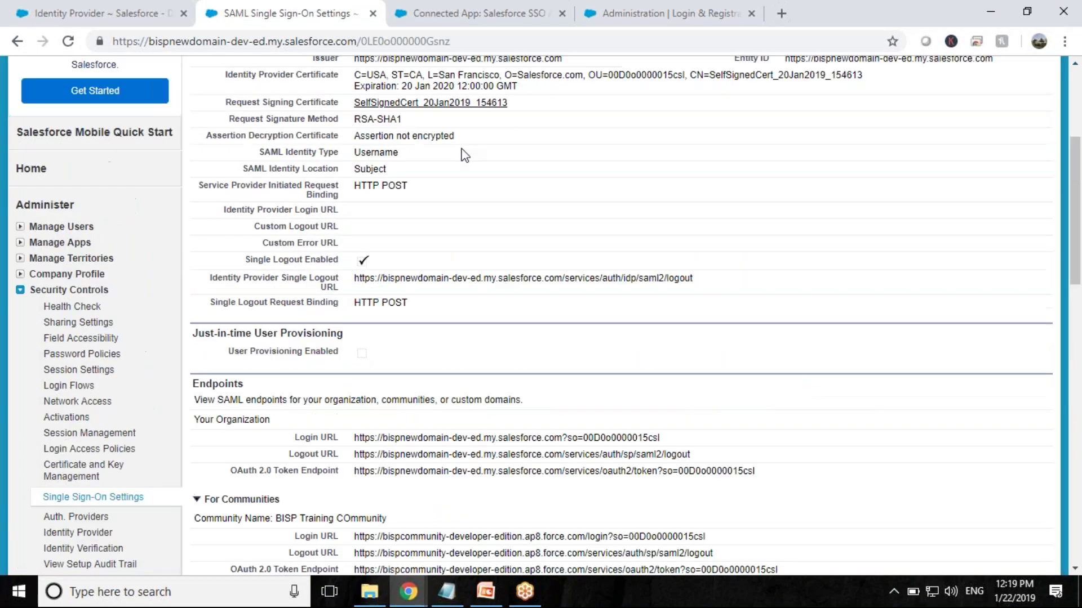
scroll(465, 155, up, 4)
click(470, 242)
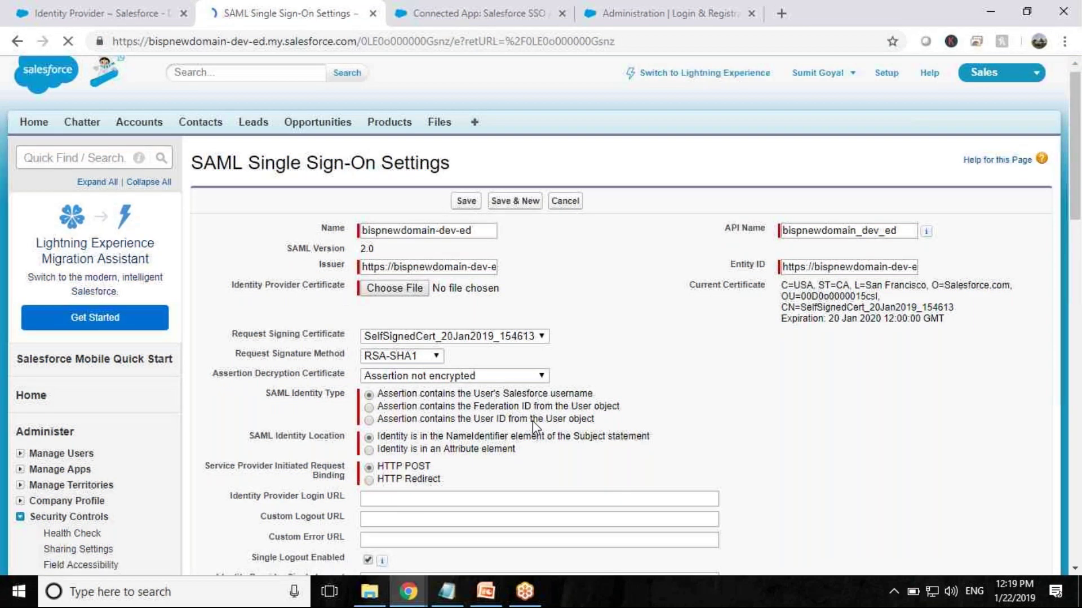
scroll(532, 421, down, 3)
click(430, 350)
key(ctrl+v)
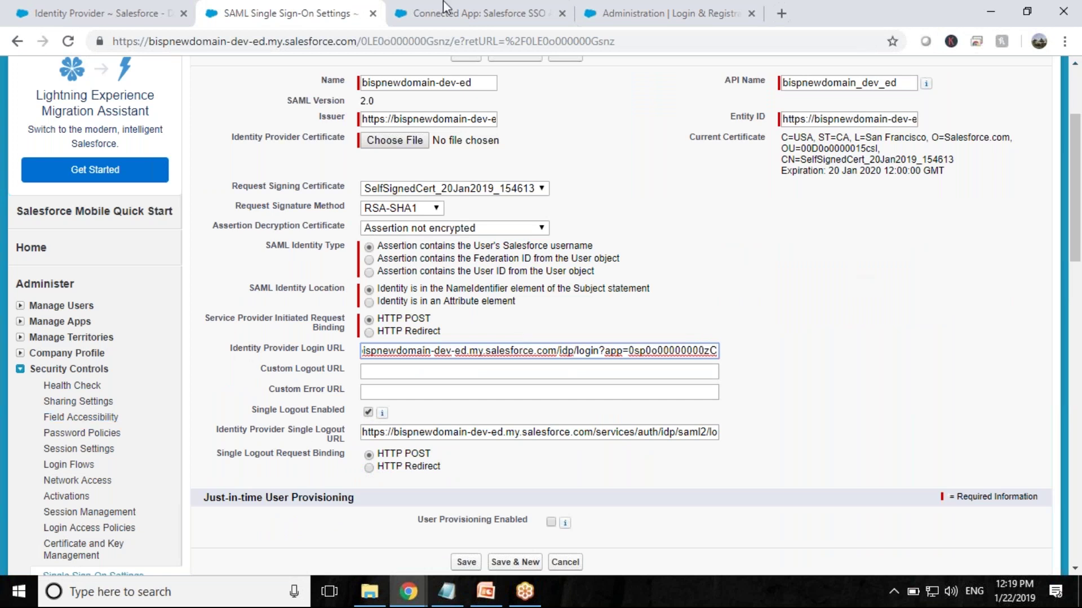
click(474, 1)
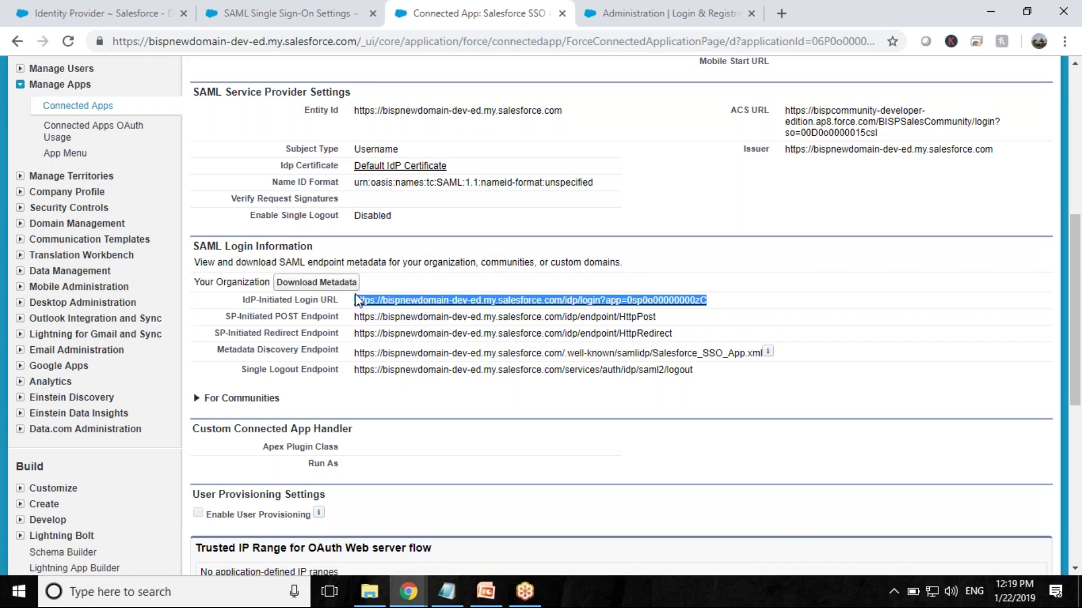
click(282, 8)
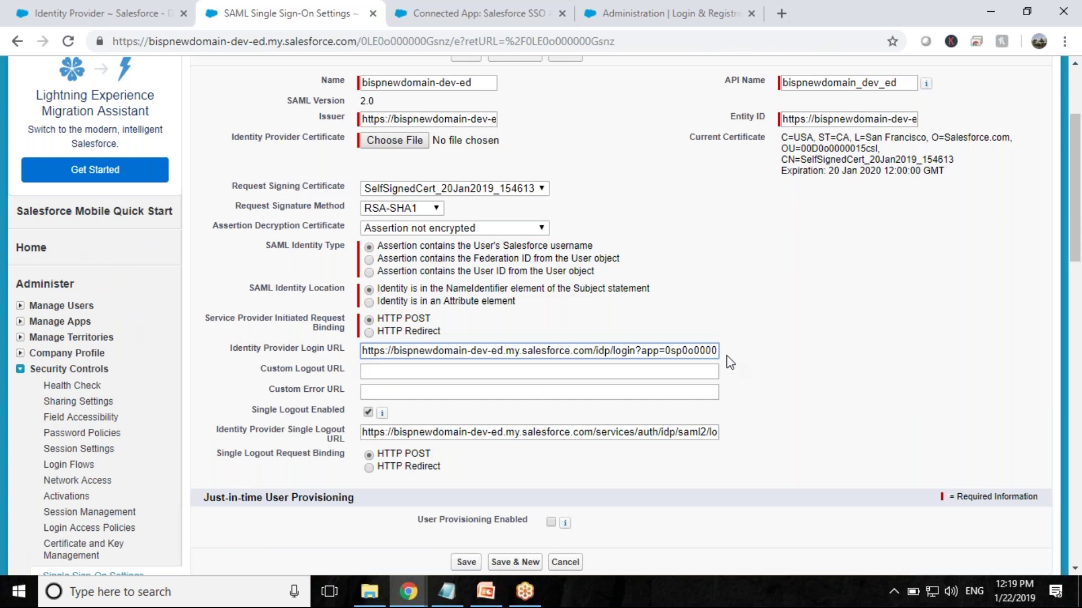
click(467, 562)
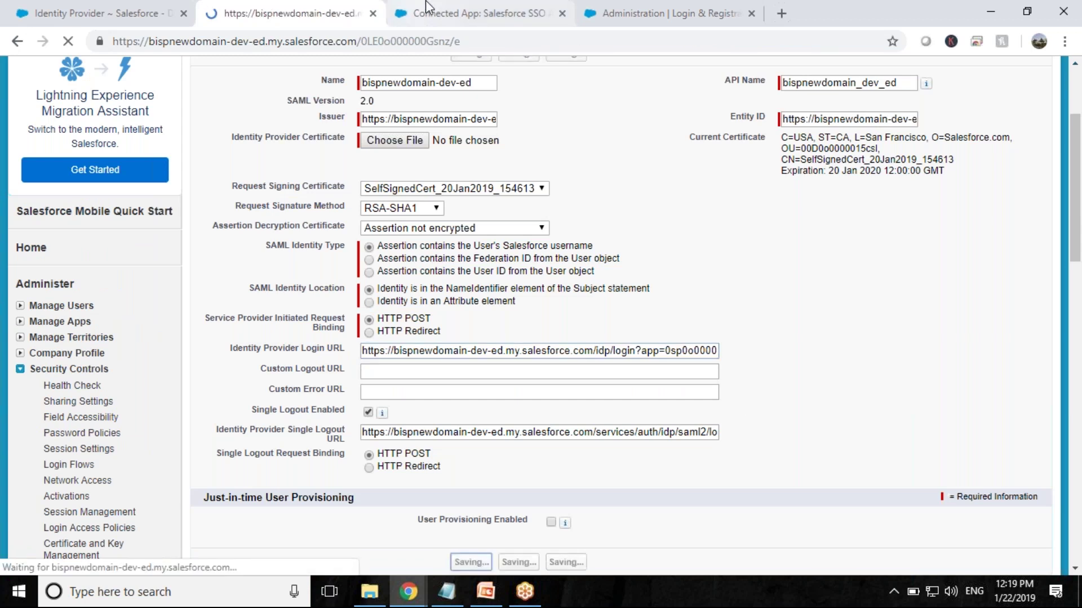
click(426, 7)
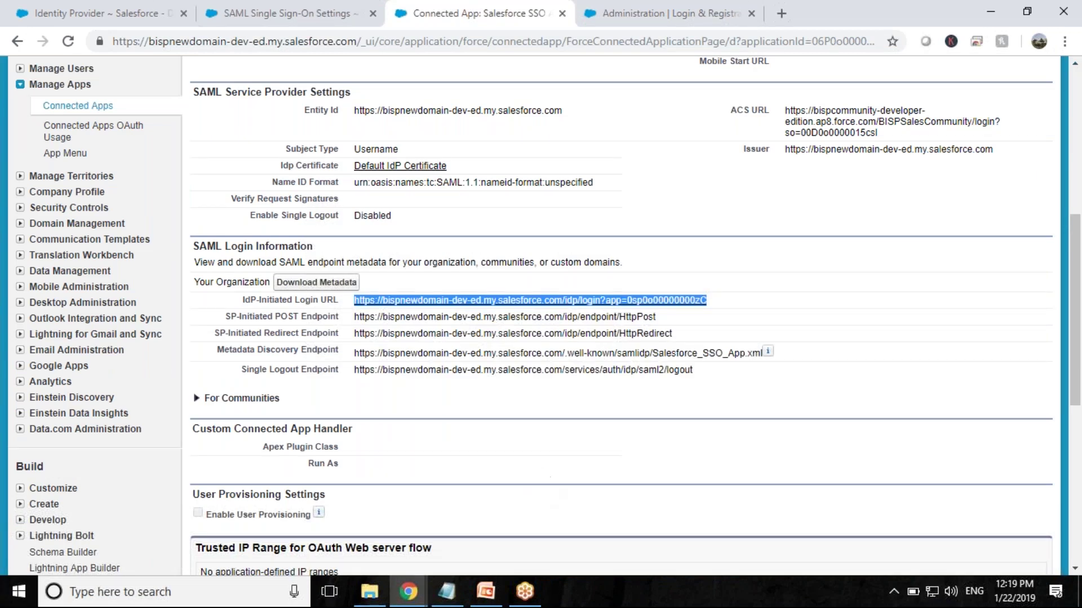
- Reload Login & Registration, tick bispnewdomain-dev-ed under Login Page Setup, and save
click(701, 6)
click(67, 41)
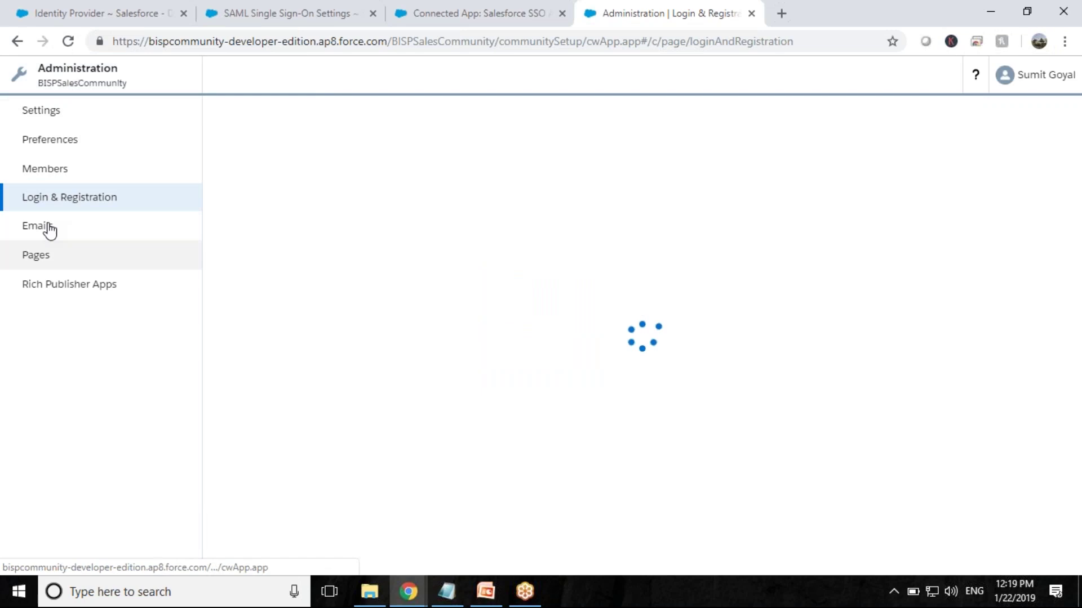
click(52, 199)
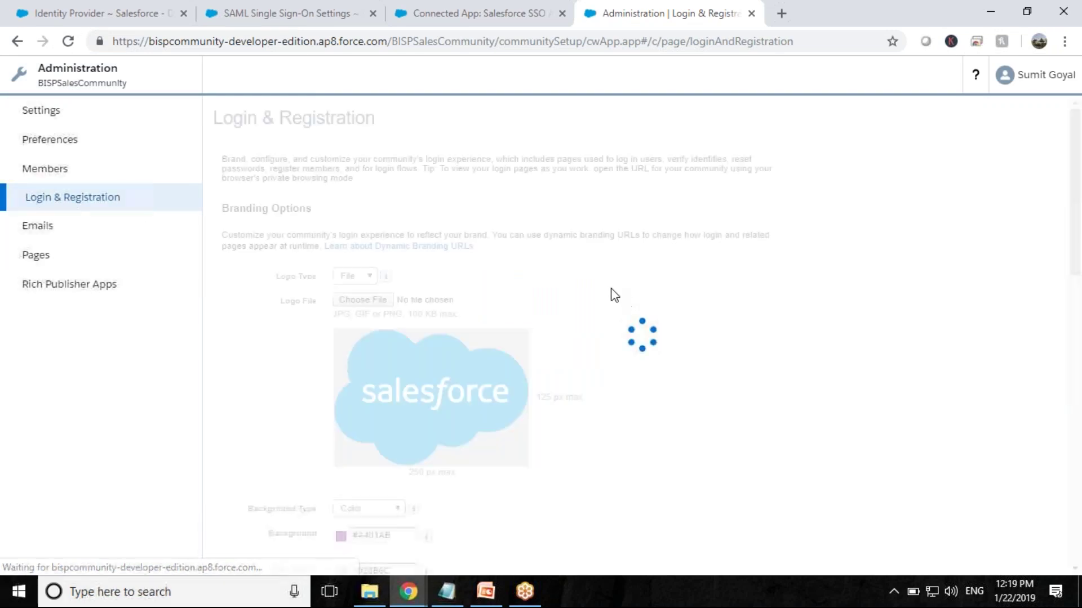
scroll(614, 294, down, 2)
scroll(614, 295, down, 6)
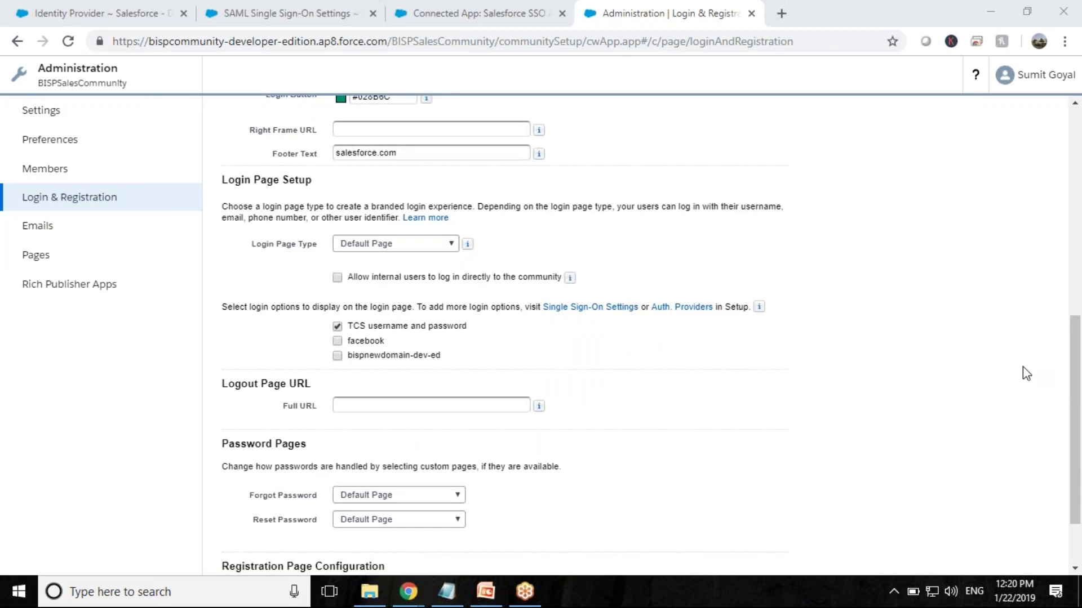
mouse_move(323, 350)
mouse_down()
mouse_move(339, 369)
mouse_move(373, 372)
mouse_move(460, 350)
mouse_move(440, 342)
mouse_up()
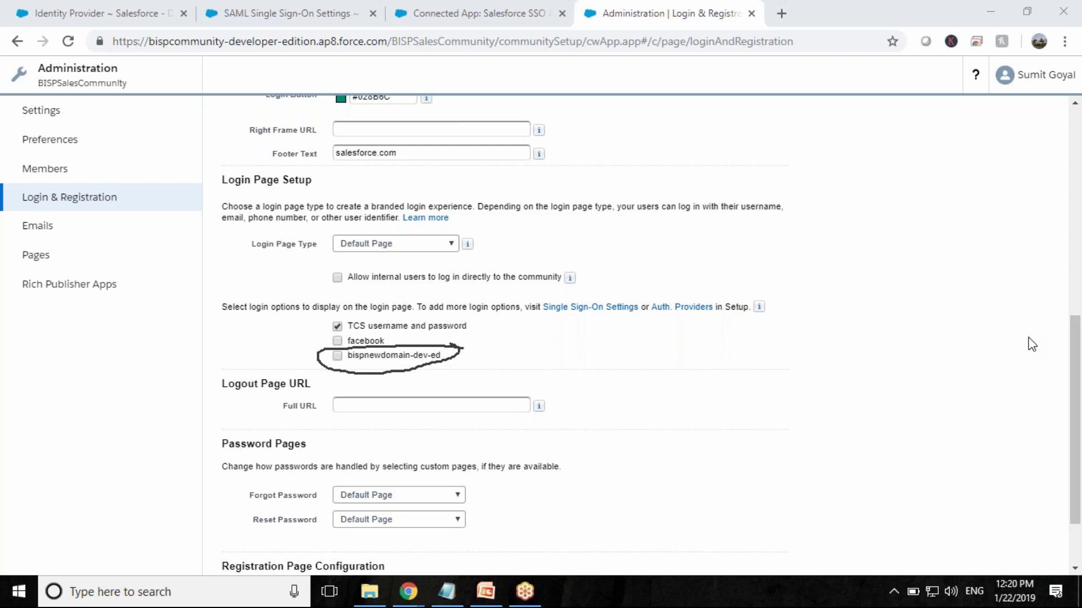
click(337, 356)
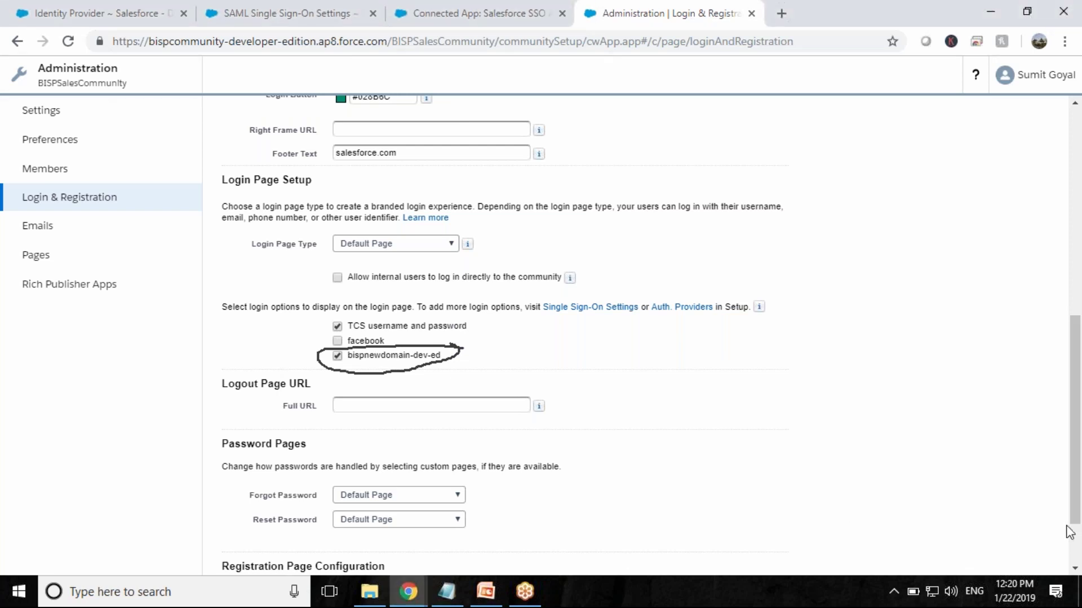
key(ctrl+shift+c)
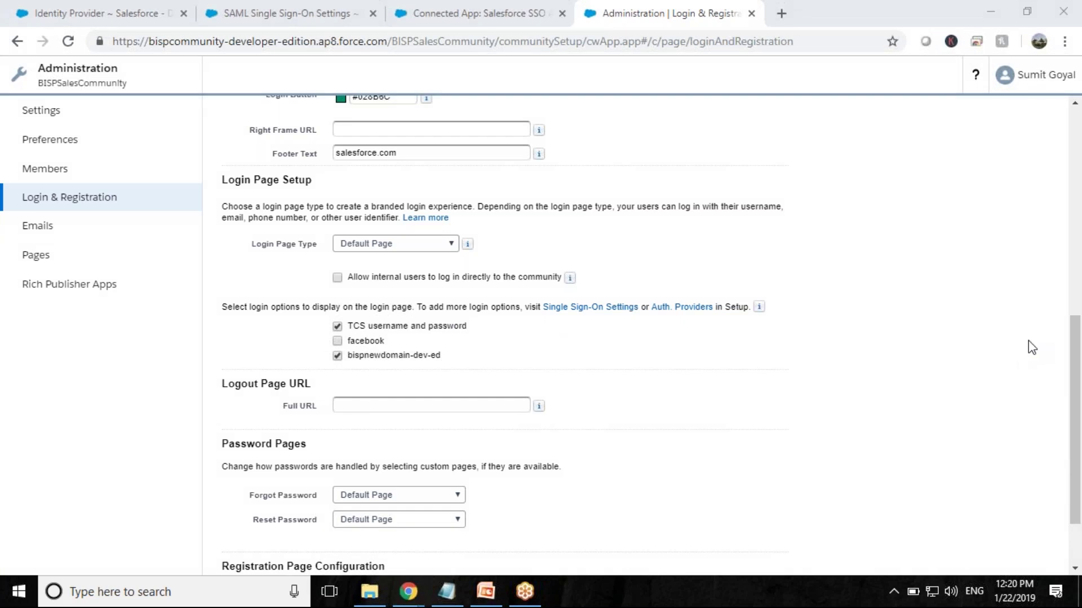
drag(346, 340, 395, 351)
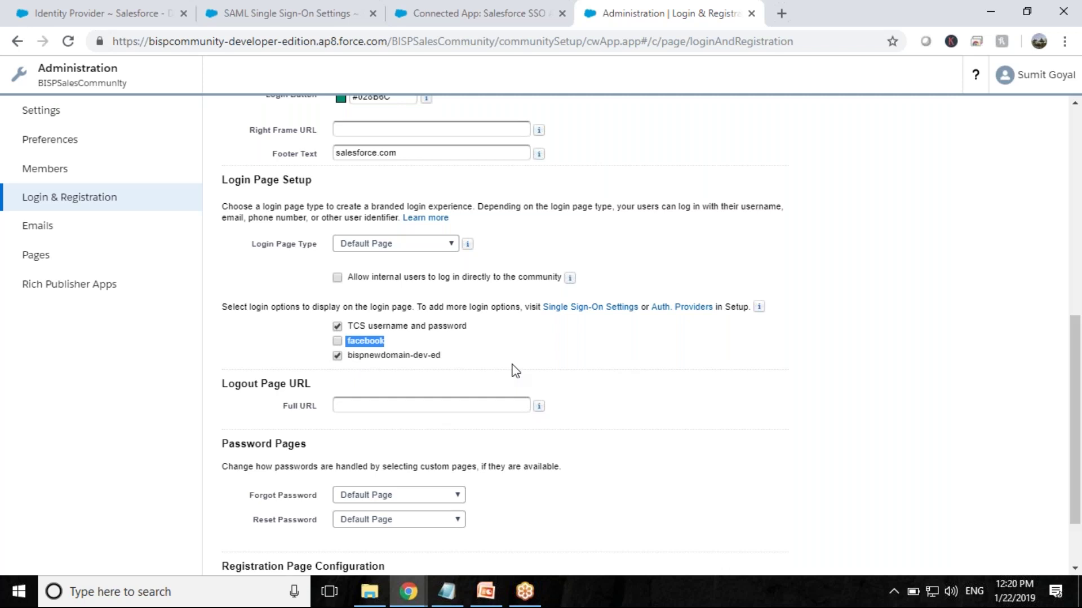
scroll(511, 369, down, 2)
click(474, 554)
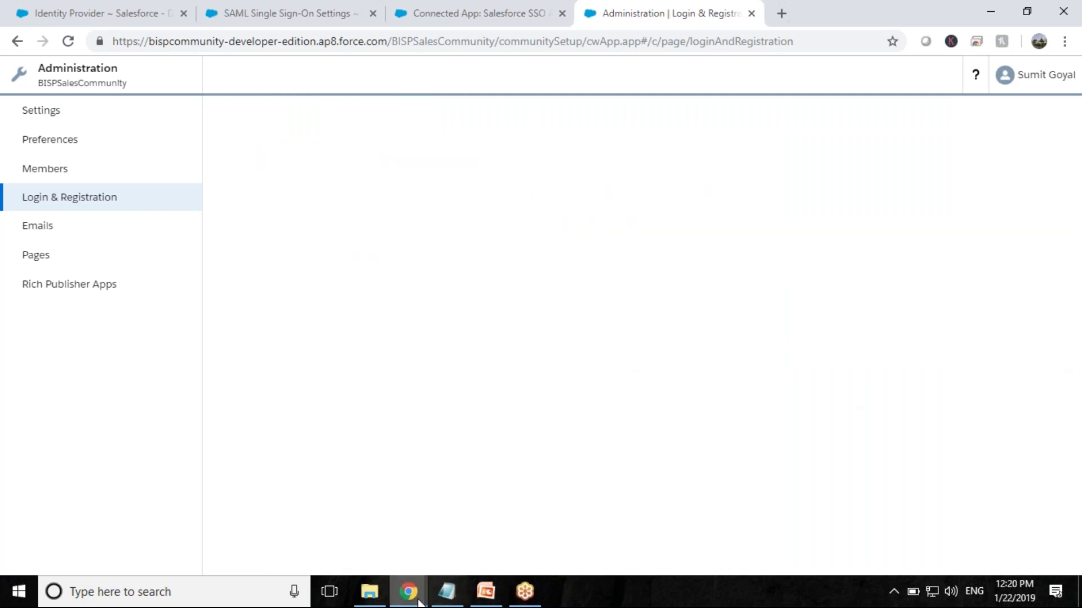
- Reload the BISPSalesCommunity login page and choose its new bispnewdomain-dev-ed login option
mouse_move(407, 594)
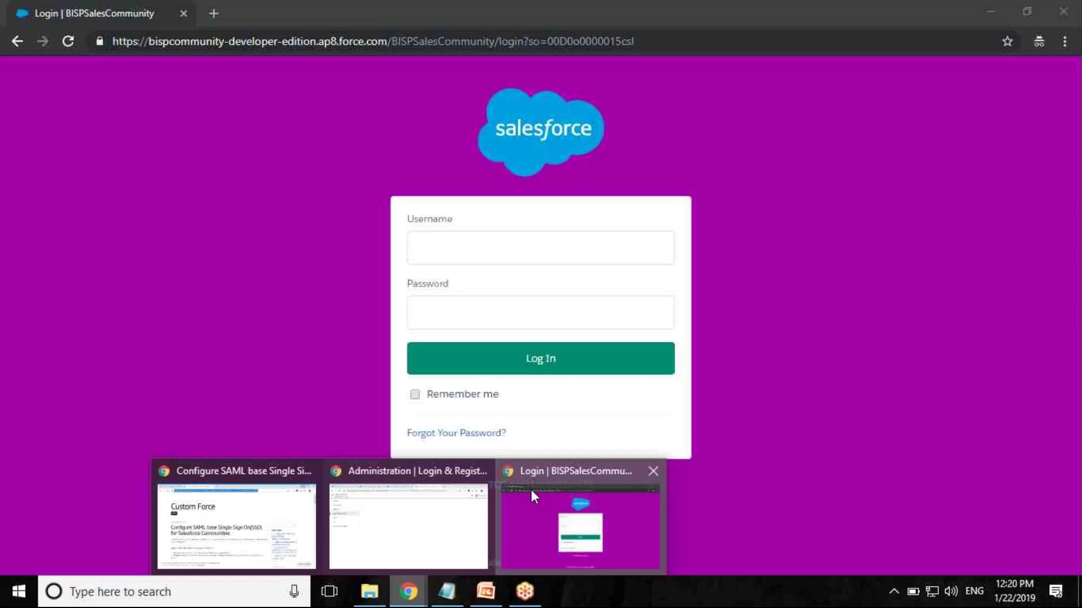
click(531, 489)
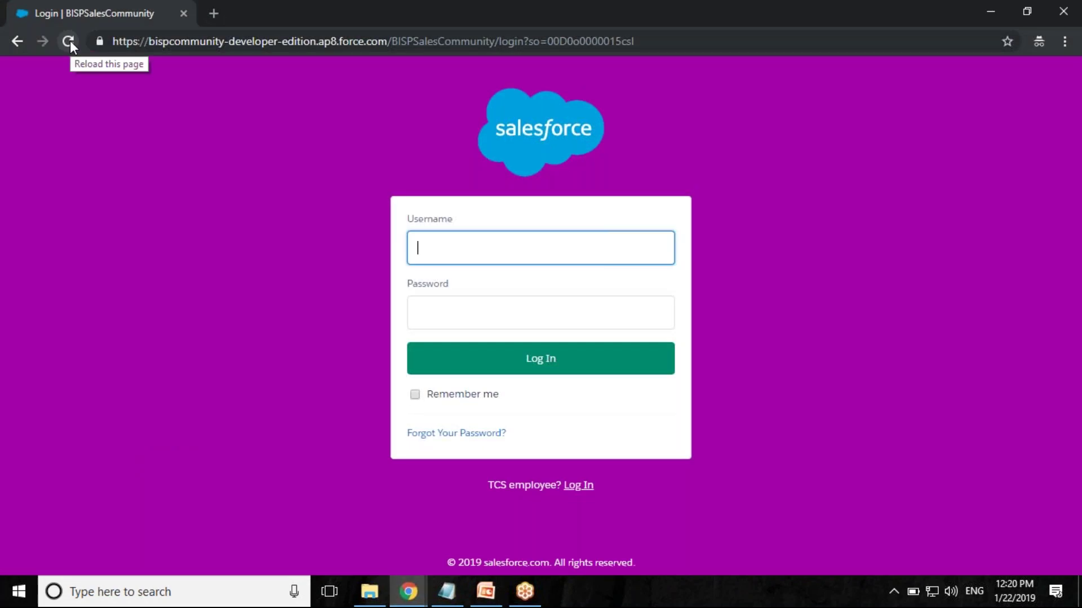
click(68, 41)
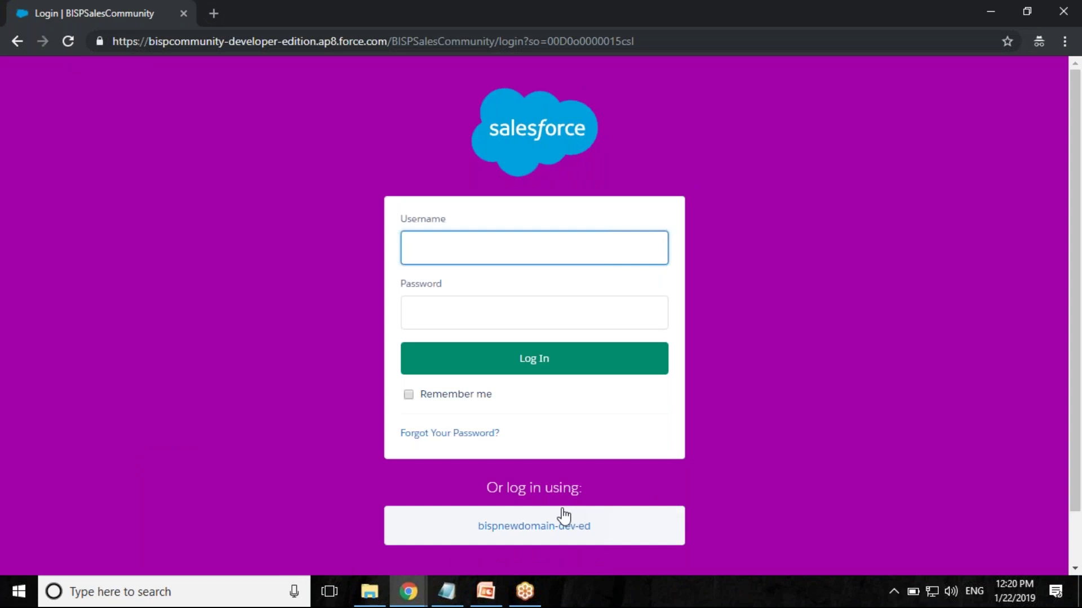
scroll(803, 461, down, 1)
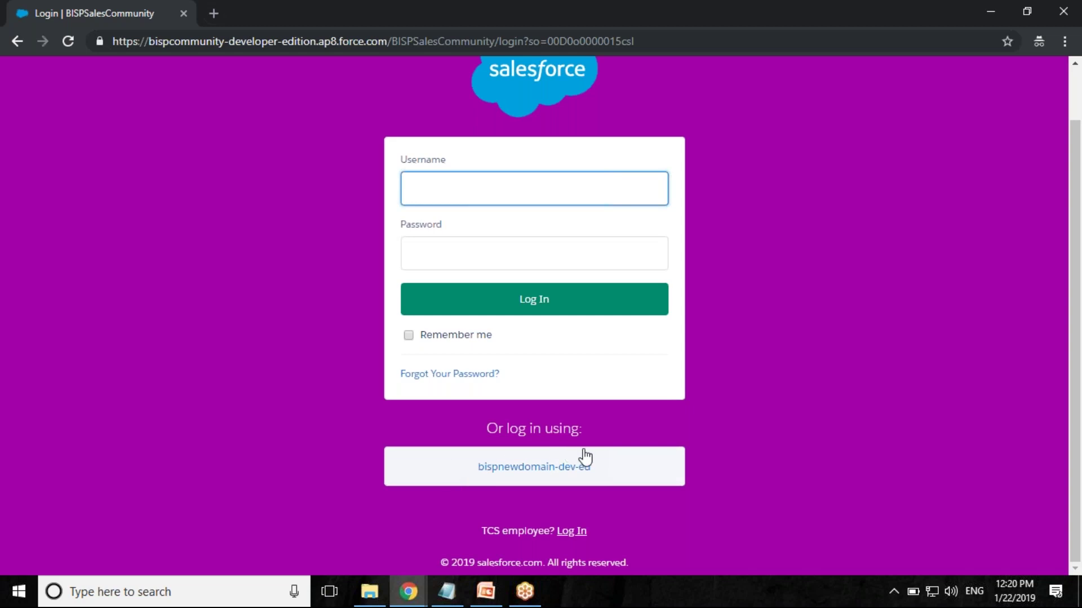
click(528, 481)
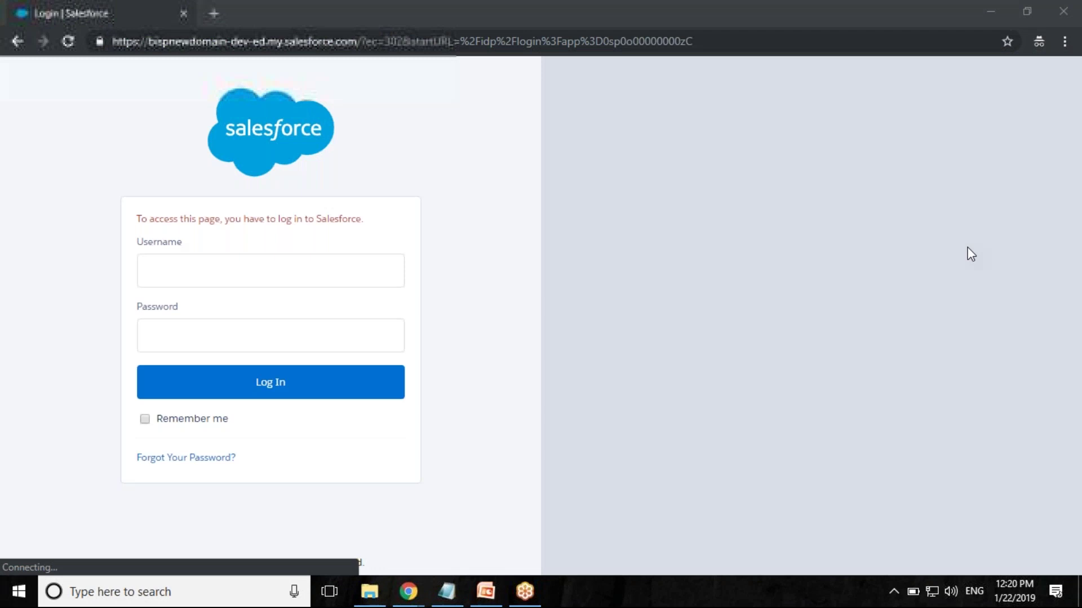
- Log in to bispnewdomain-dev-ed with the saved admin username and password, then submit the e-mailed verification code
click(212, 276)
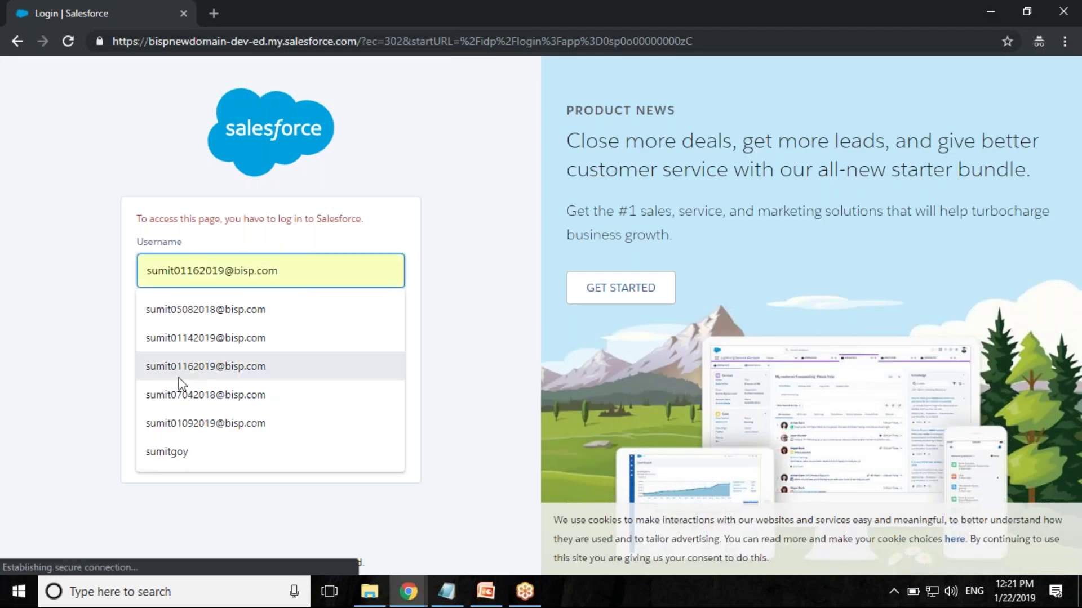
click(179, 376)
click(186, 344)
text(***********)
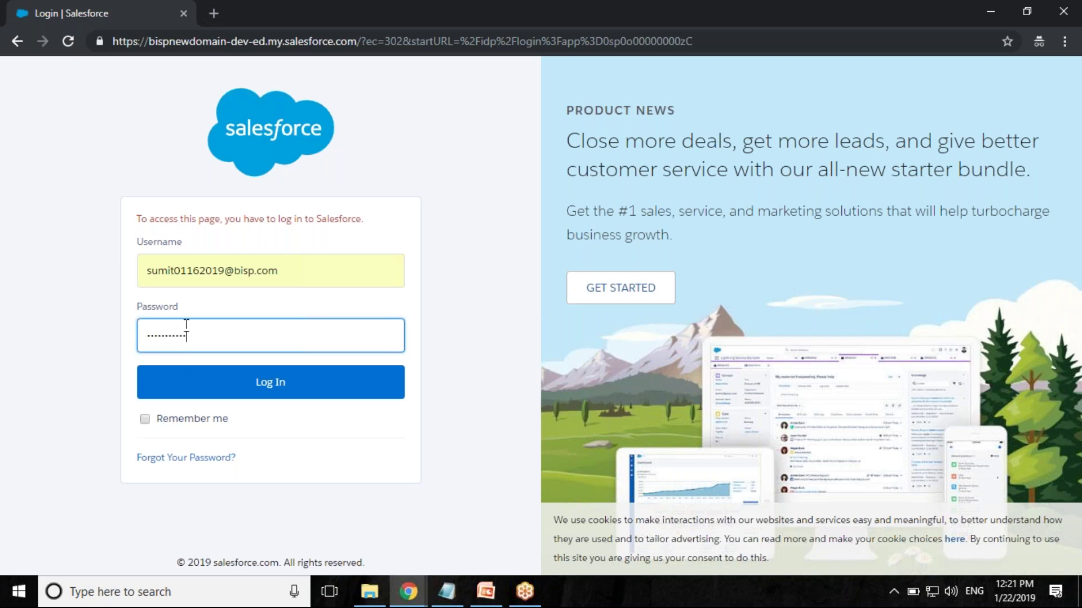
click(241, 387)
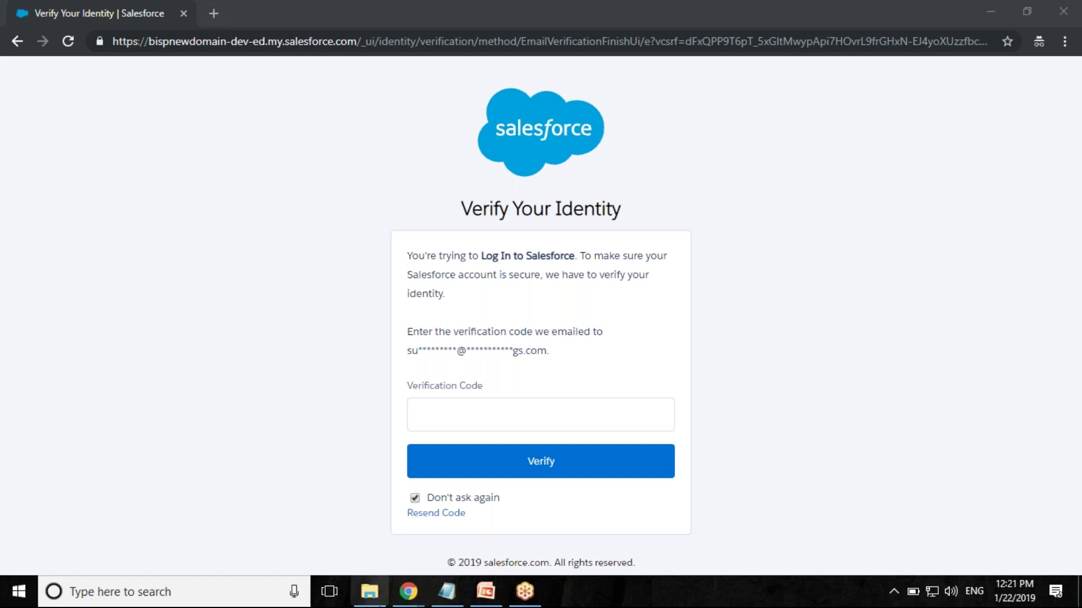
key(ctrl+v)
key(Return)
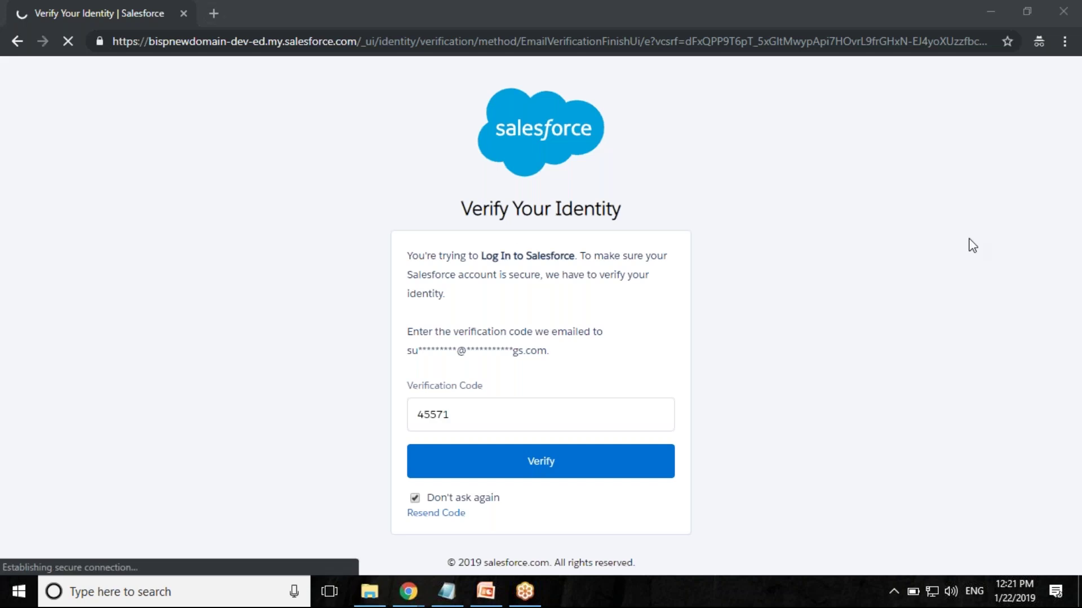